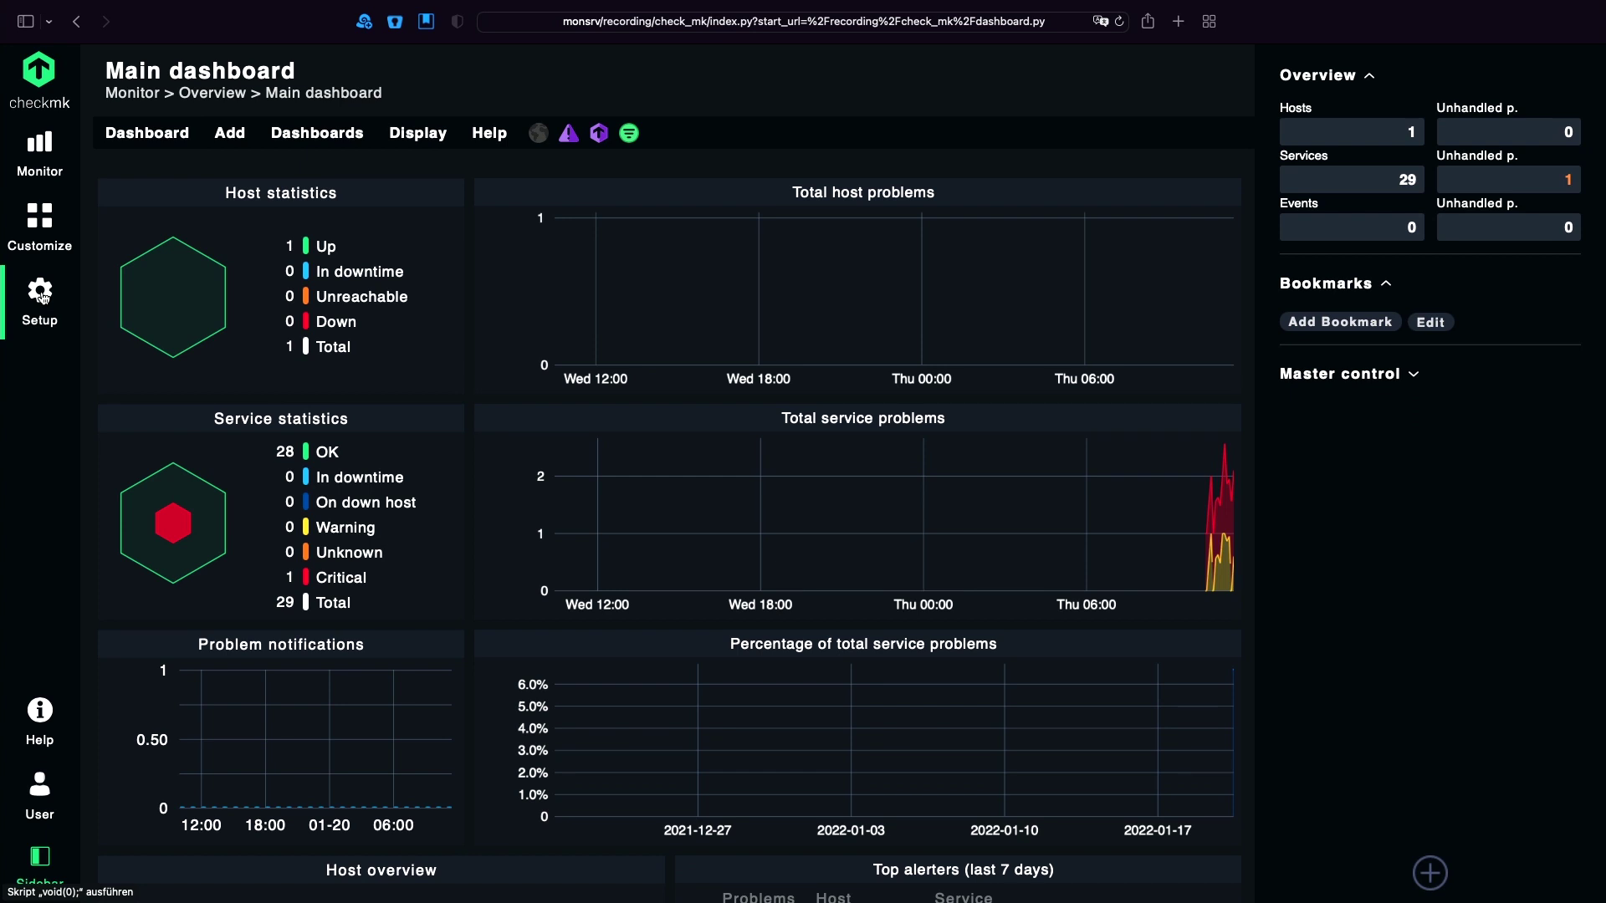
- Go from Setup to the agent rules of the Windows, Linux, Solaris, AIX agents page
{"action": "left_click", "coordinate": [41, 297]}
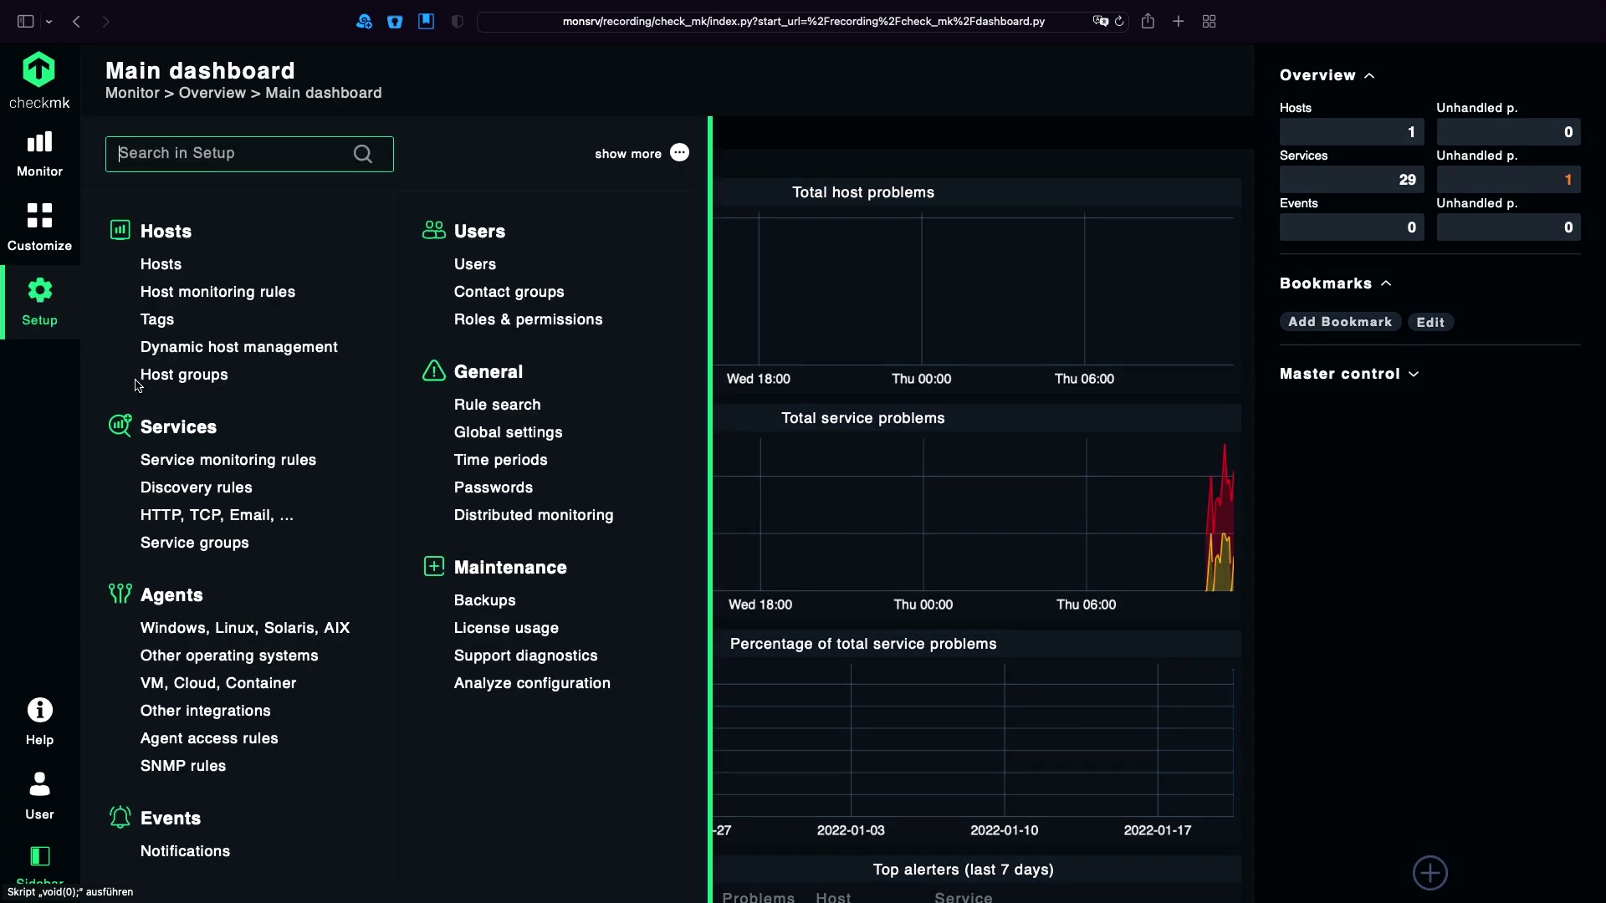
{"action": "left_click", "coordinate": [162, 629]}
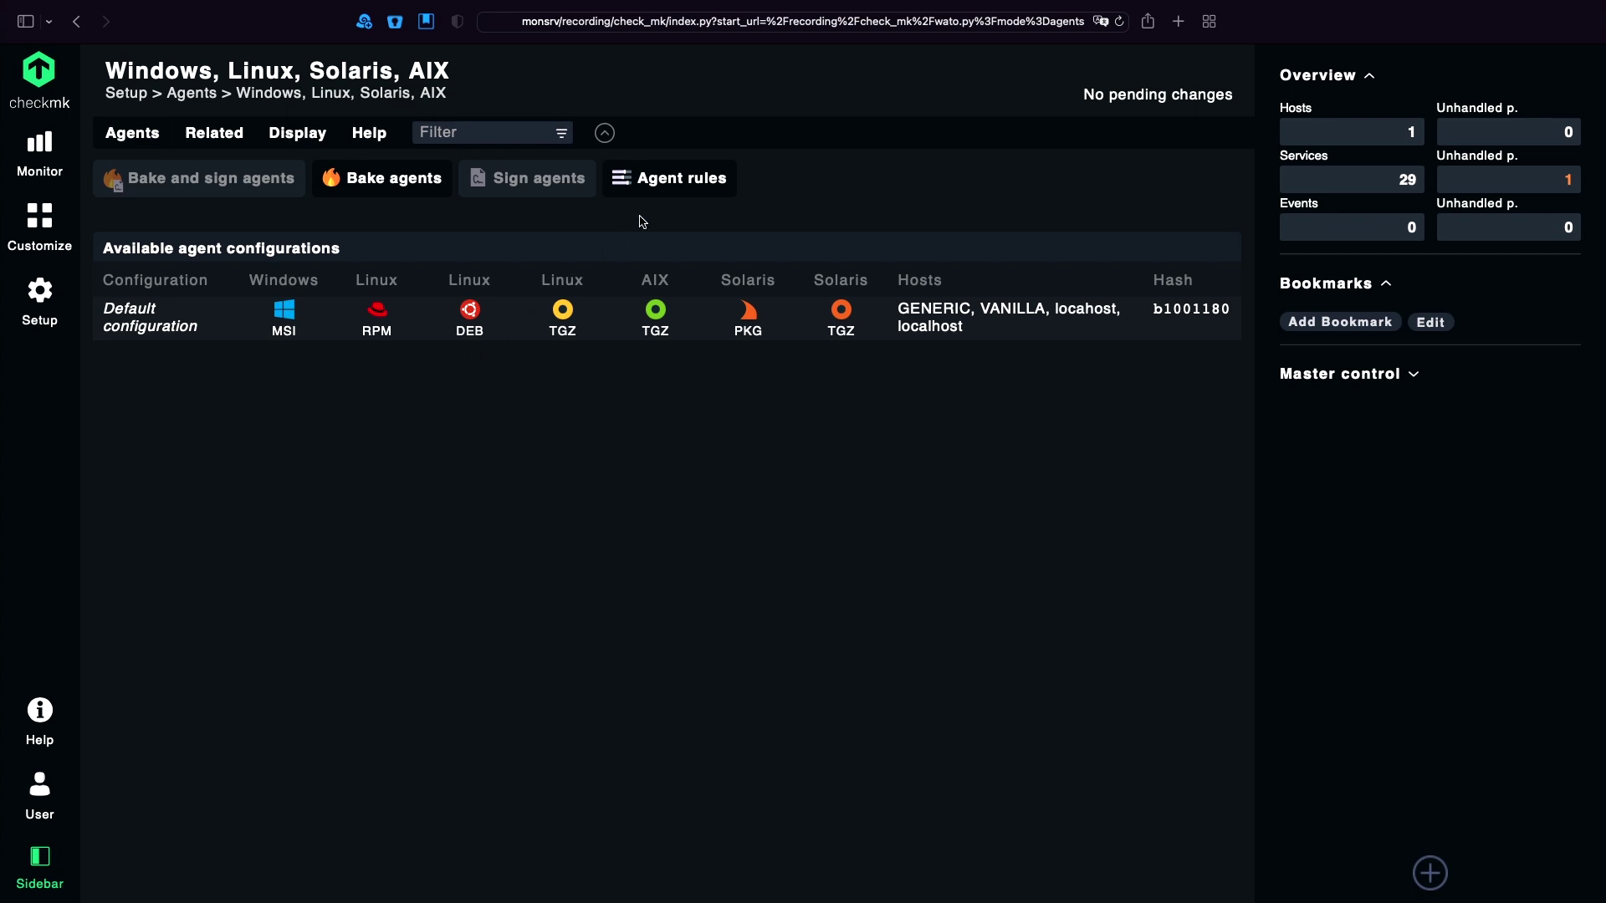
{"action": "left_click", "coordinate": [676, 189]}
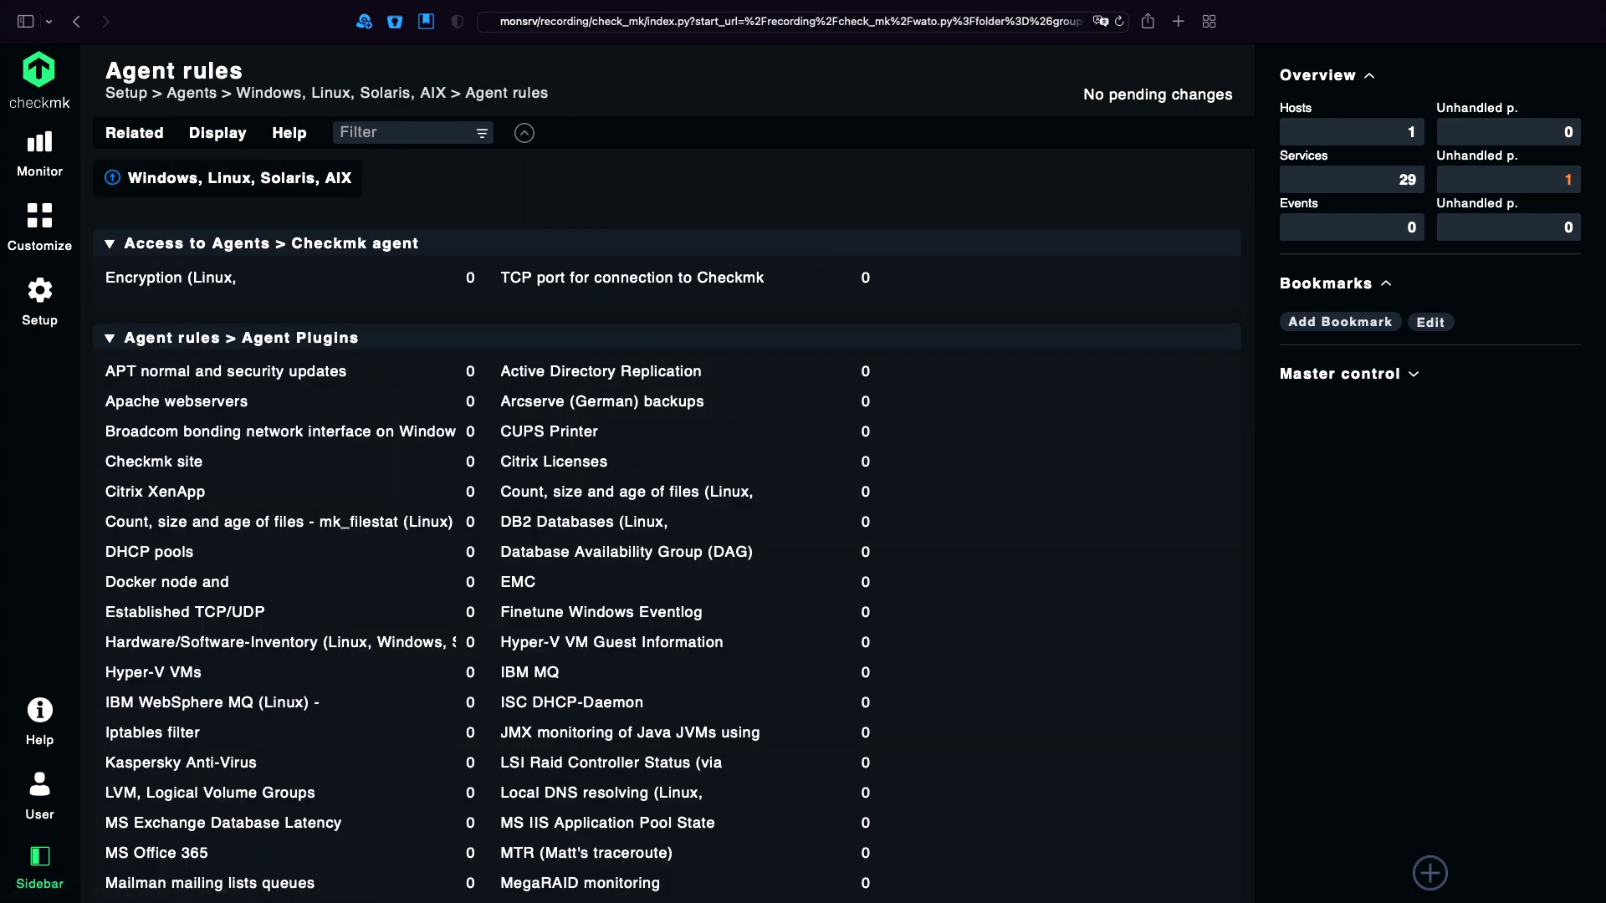
- Filter agent rules by 'log' and create a Text logfiles rule in the main directory
{"action": "type", "text": "log"}
{"action": "key", "text": "Return"}
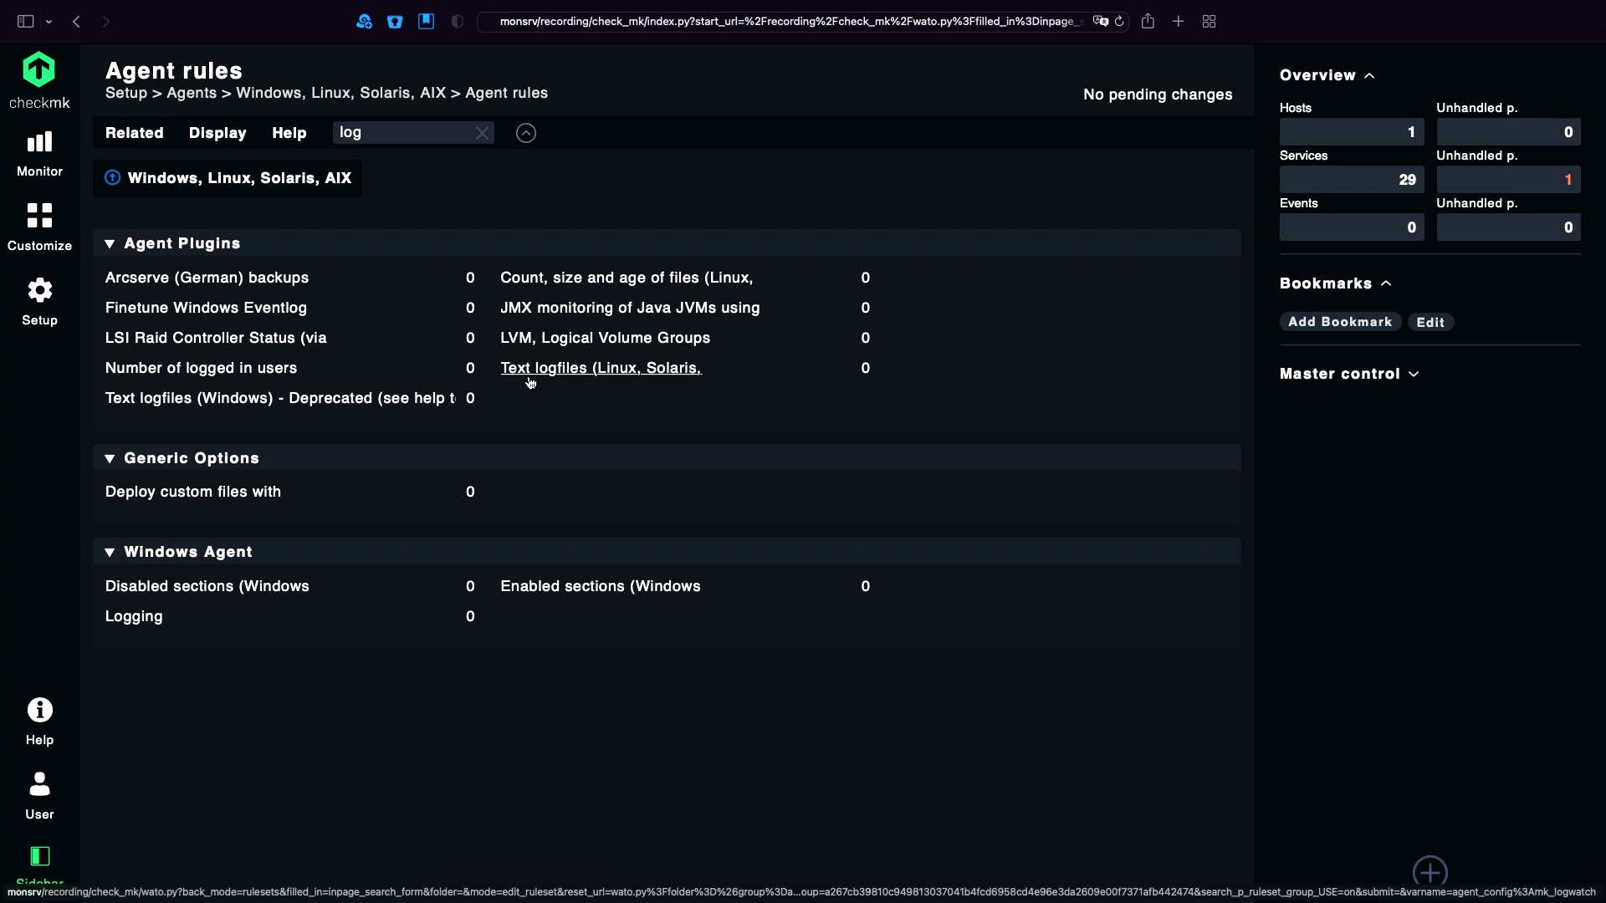
{"action": "mouse_move", "coordinate": [530, 383]}
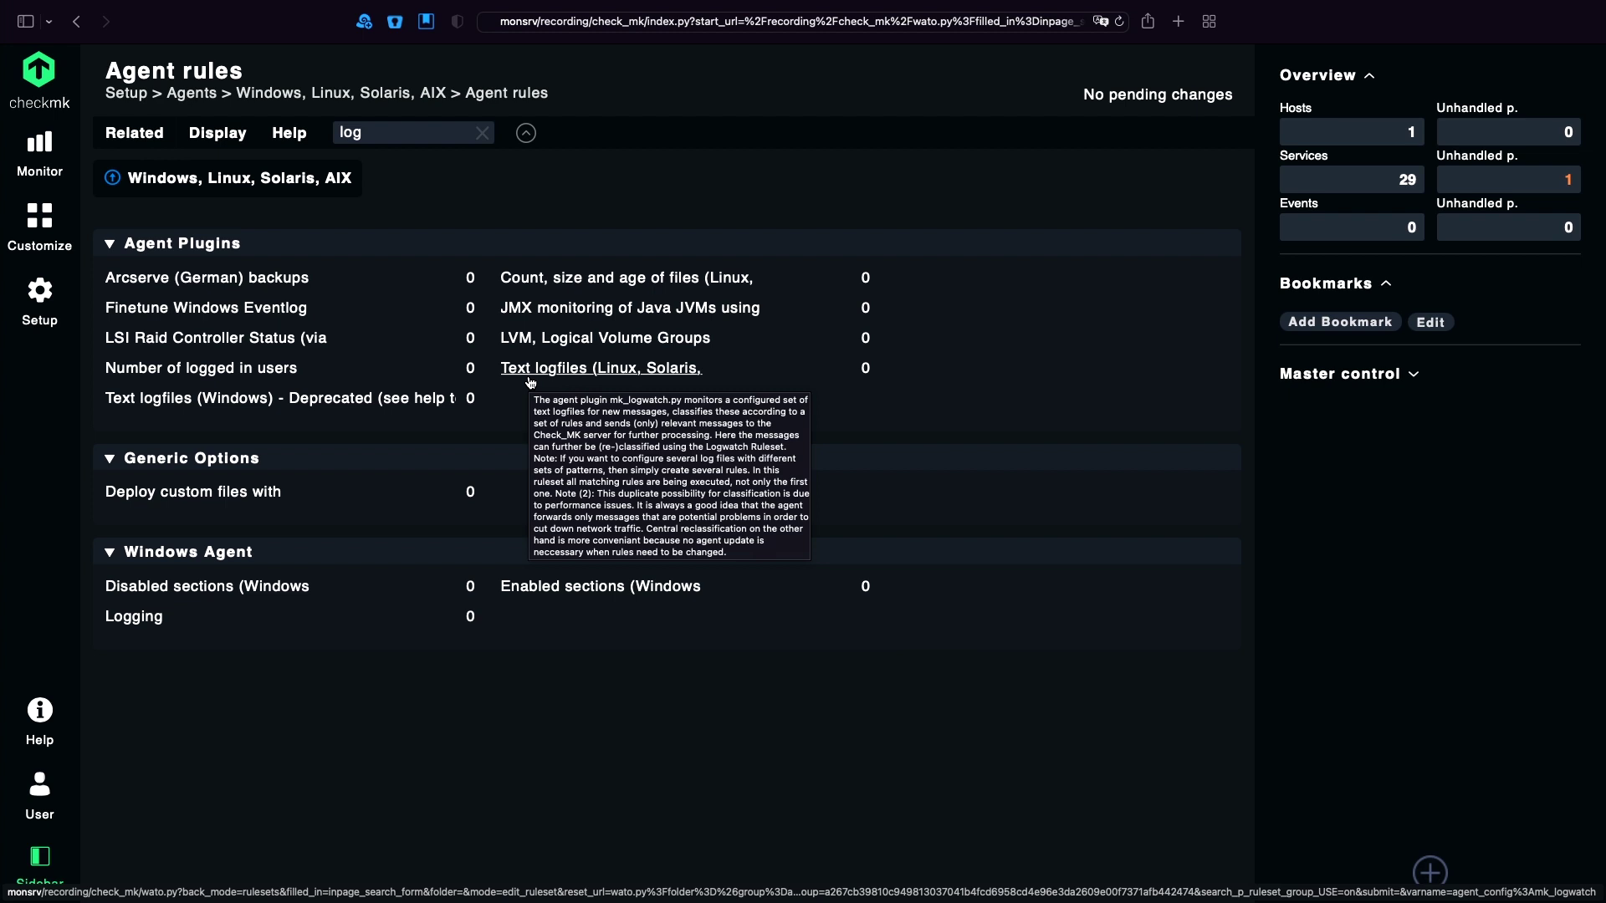
{"action": "left_click", "coordinate": [530, 381]}
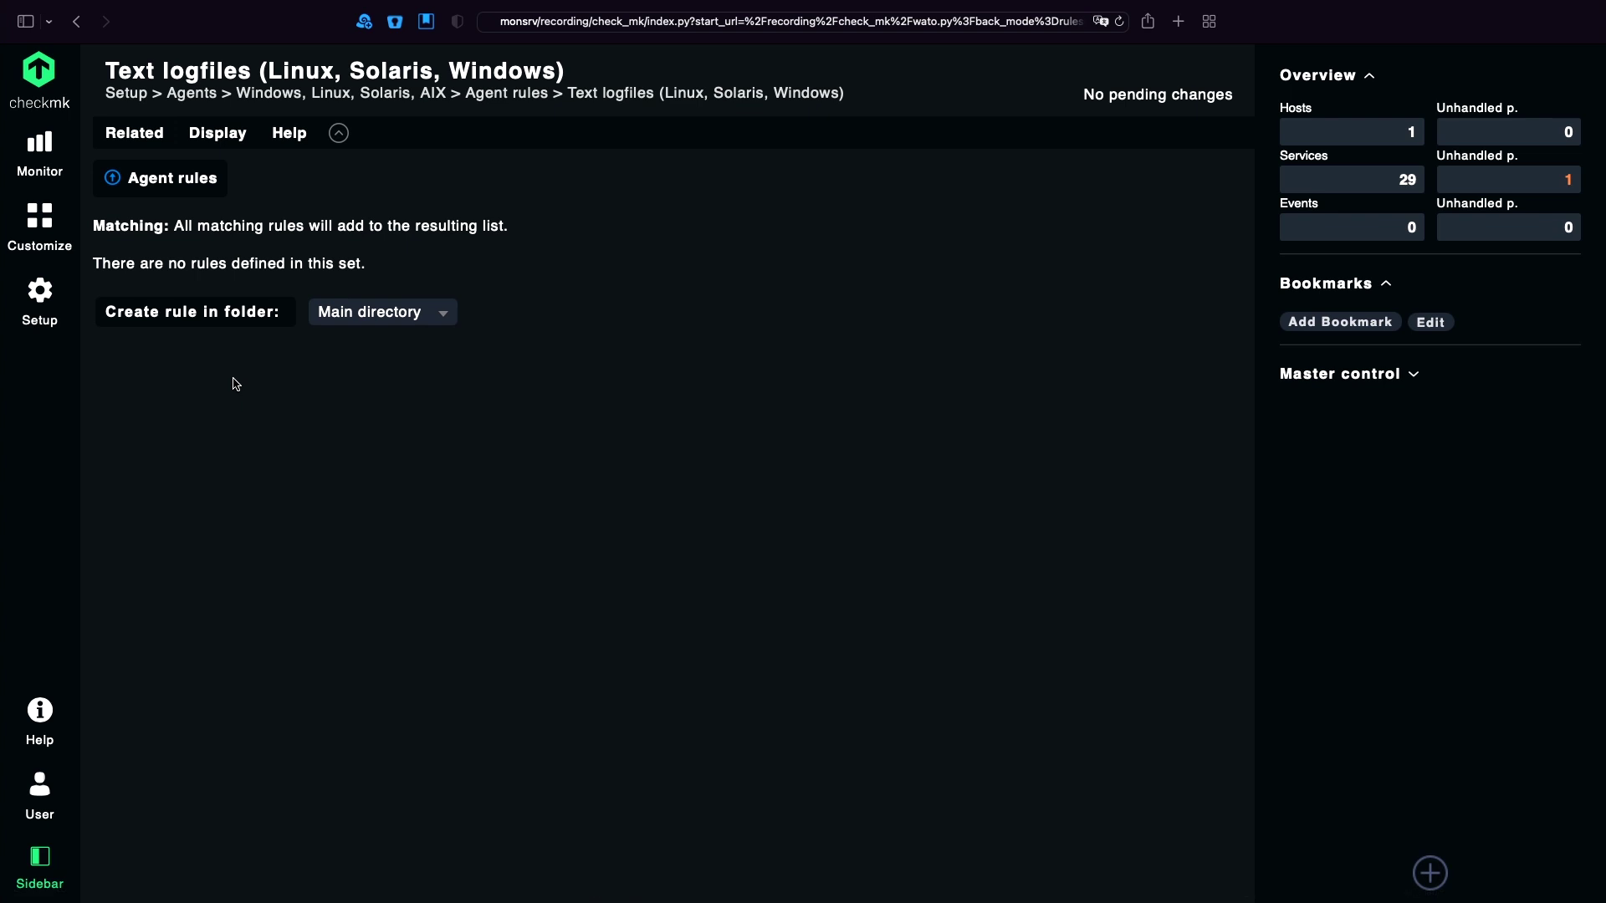
{"action": "left_click", "coordinate": [209, 314]}
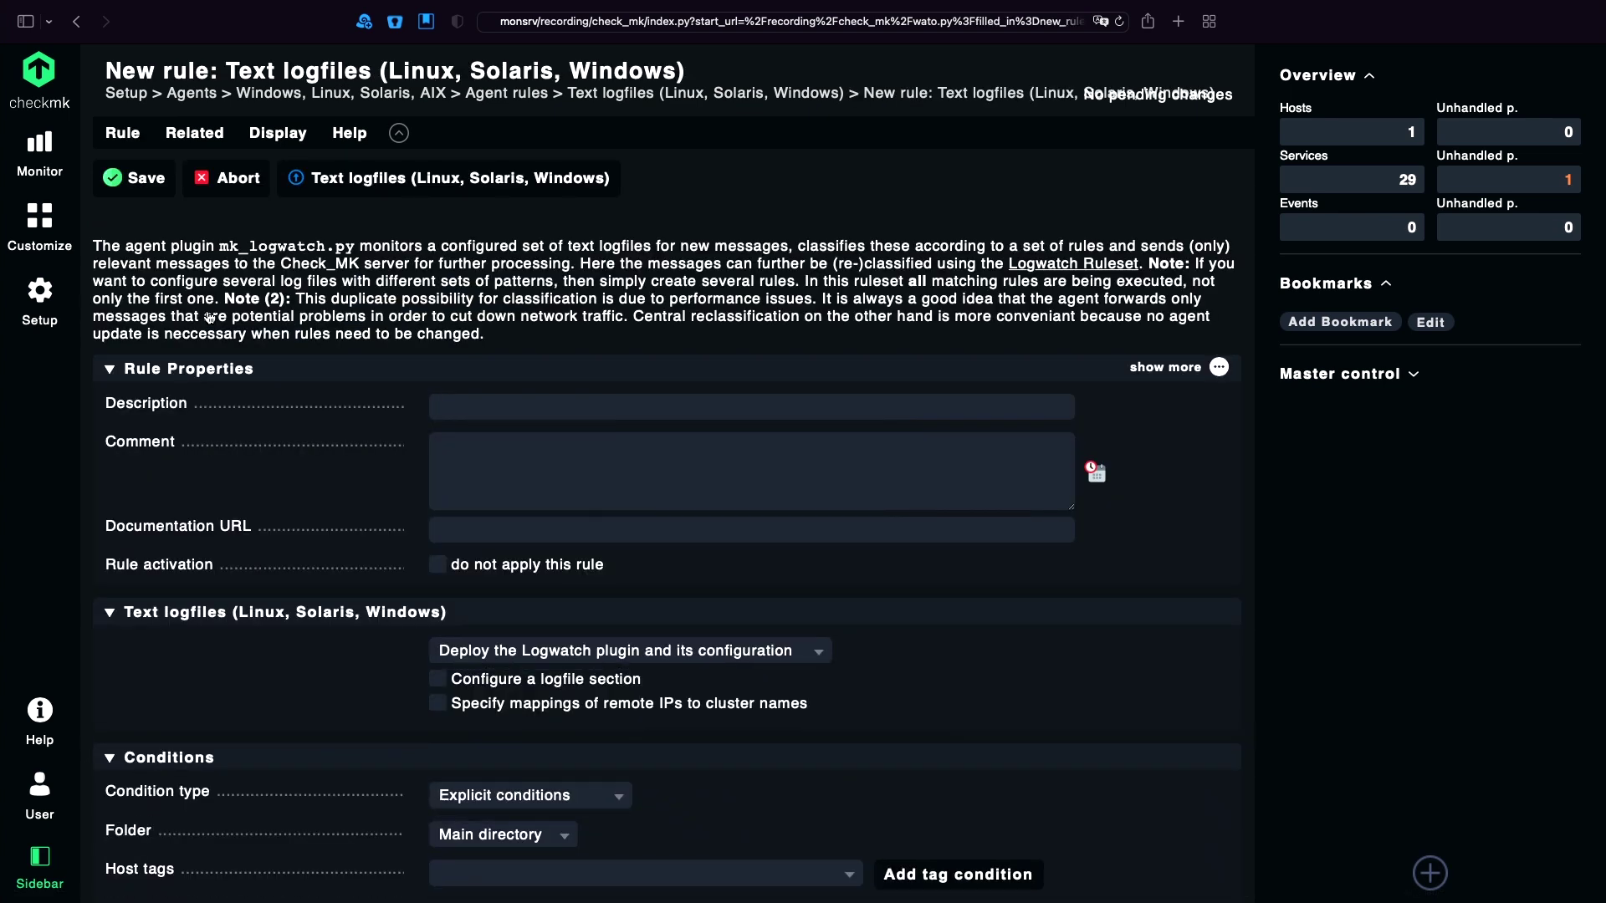
- Keep deploying the Logwatch plugin with configuration and enable a logfile section
{"action": "scroll", "coordinate": [175, 466], "scroll_direction": "down", "scroll_amount": 3}
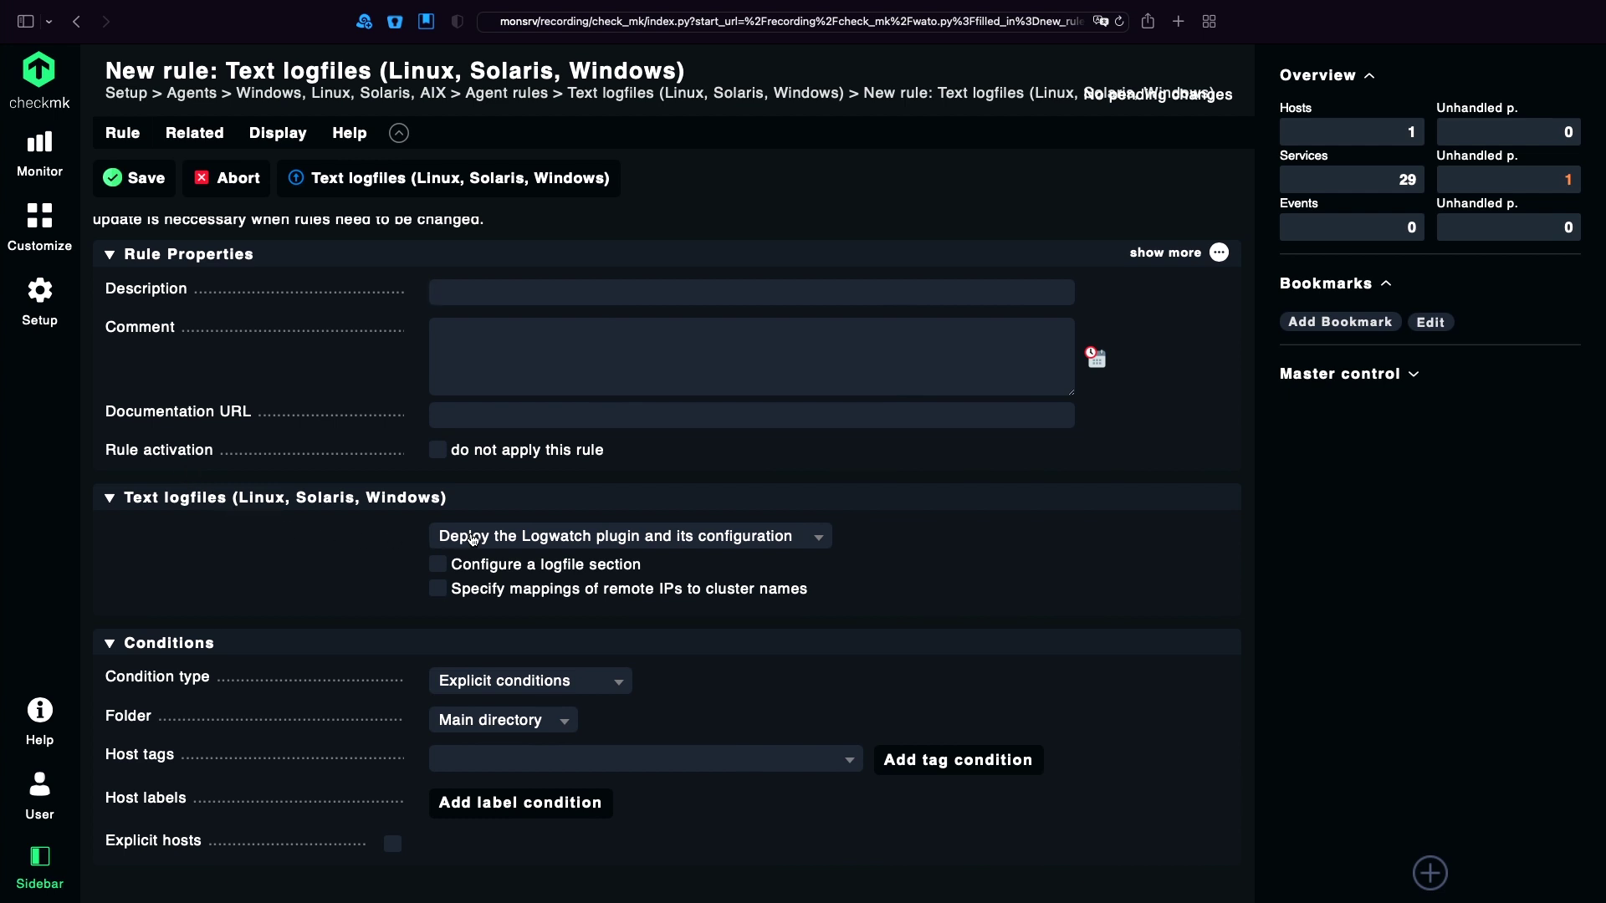
{"action": "left_click", "coordinate": [562, 538]}
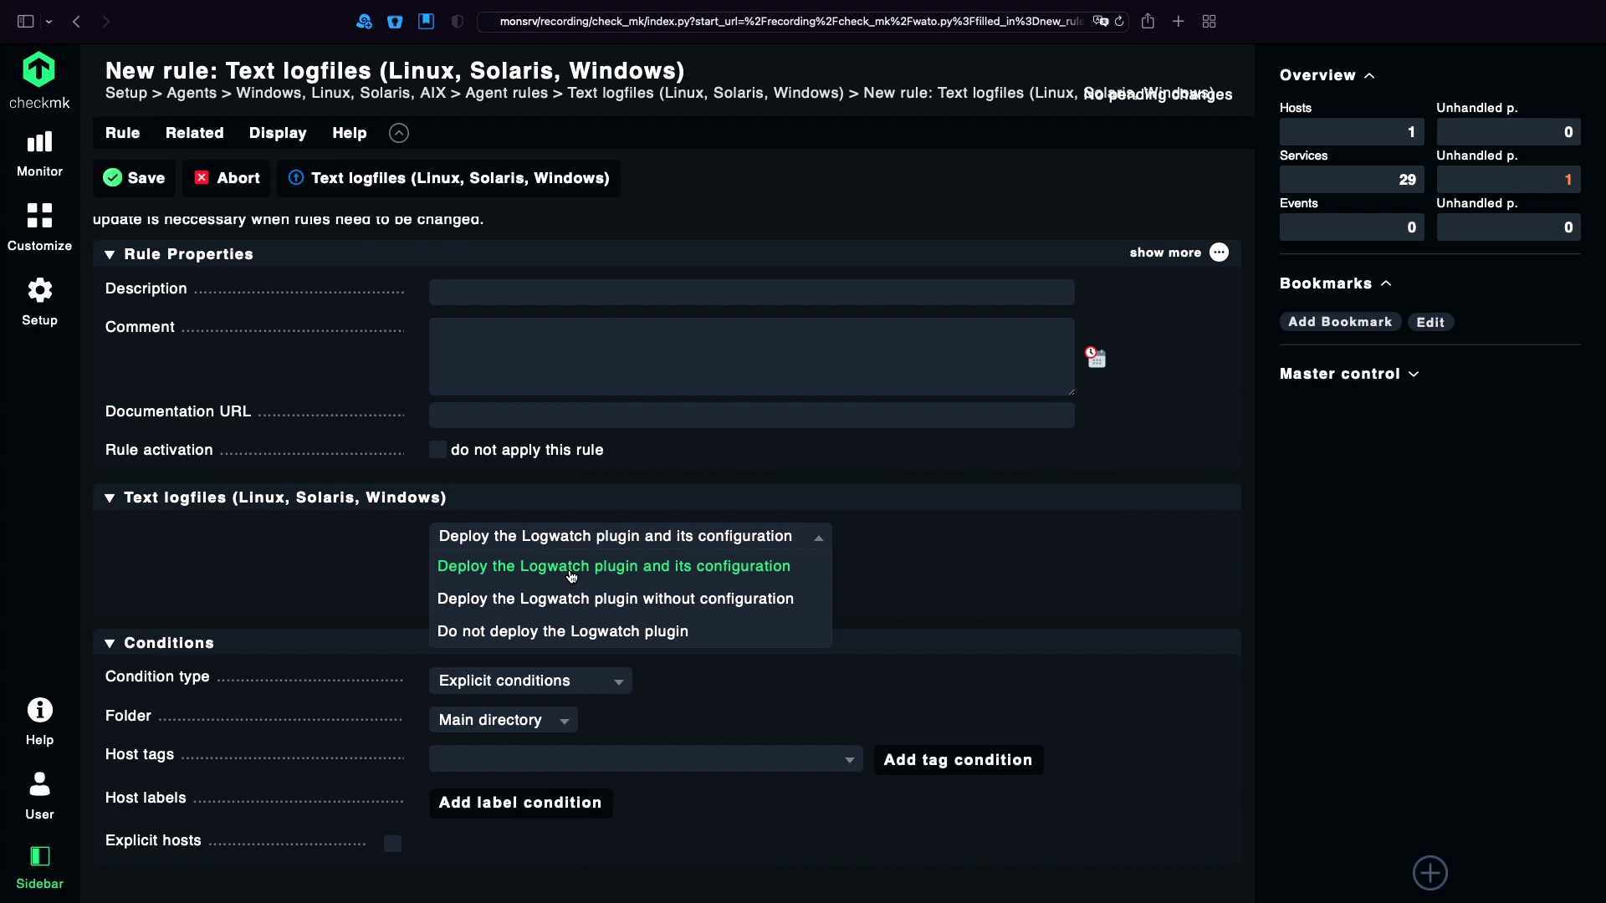
{"action": "left_click", "coordinate": [571, 568]}
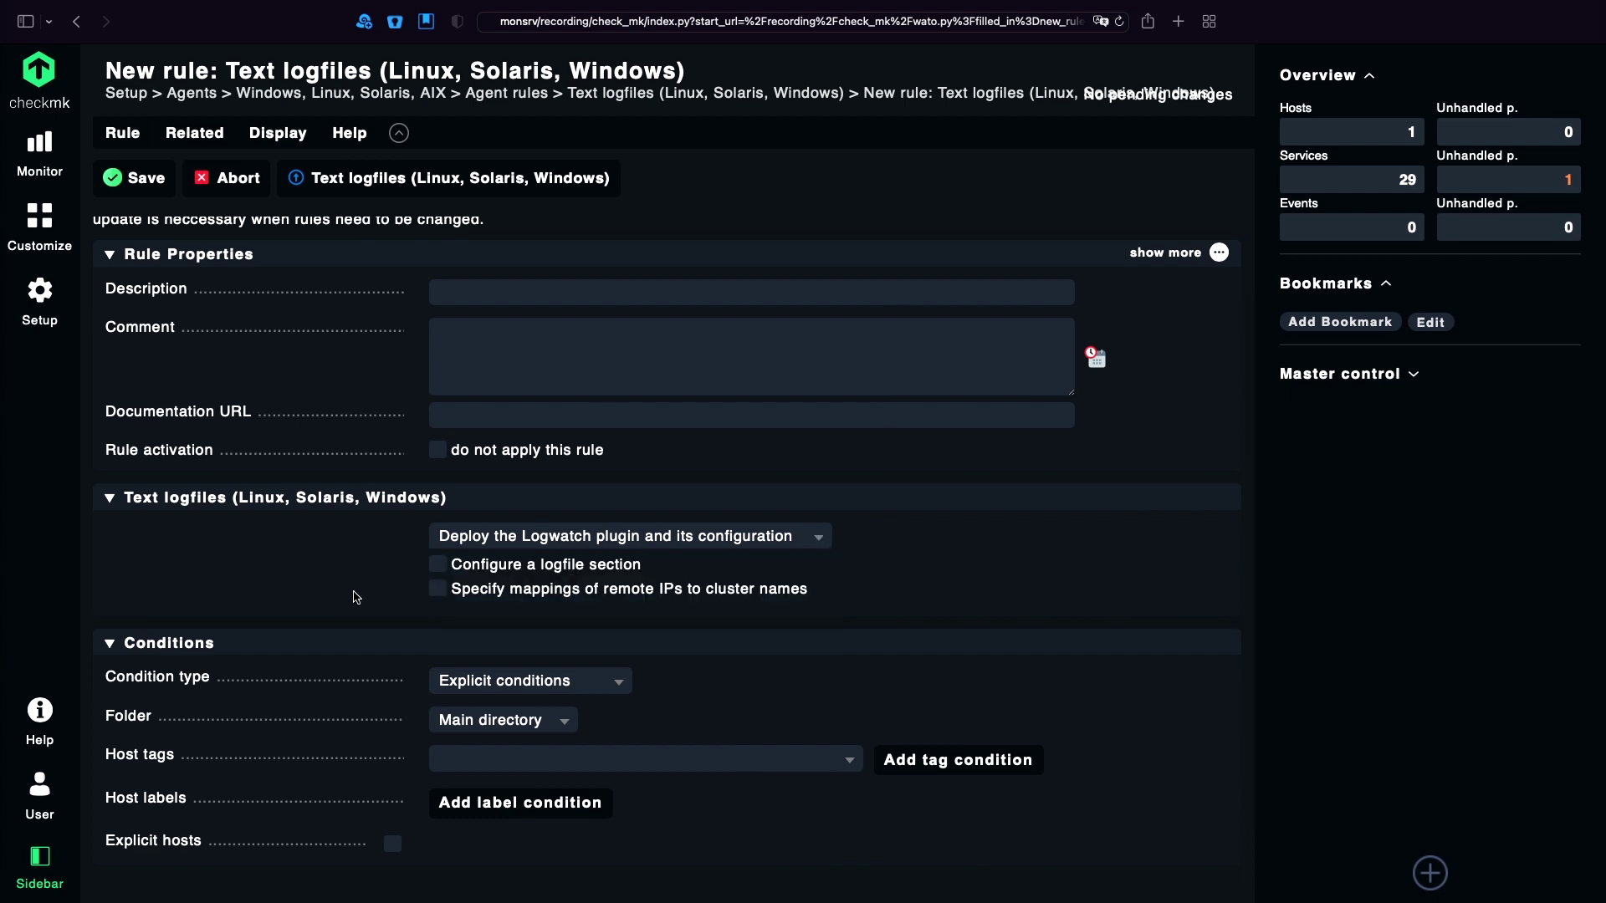
{"action": "left_click", "coordinate": [438, 566]}
- Enter /var/log/syslog and /var/log/messages as the monitored logfile patterns
{"action": "scroll", "coordinate": [351, 624], "scroll_direction": "down", "scroll_amount": 3}
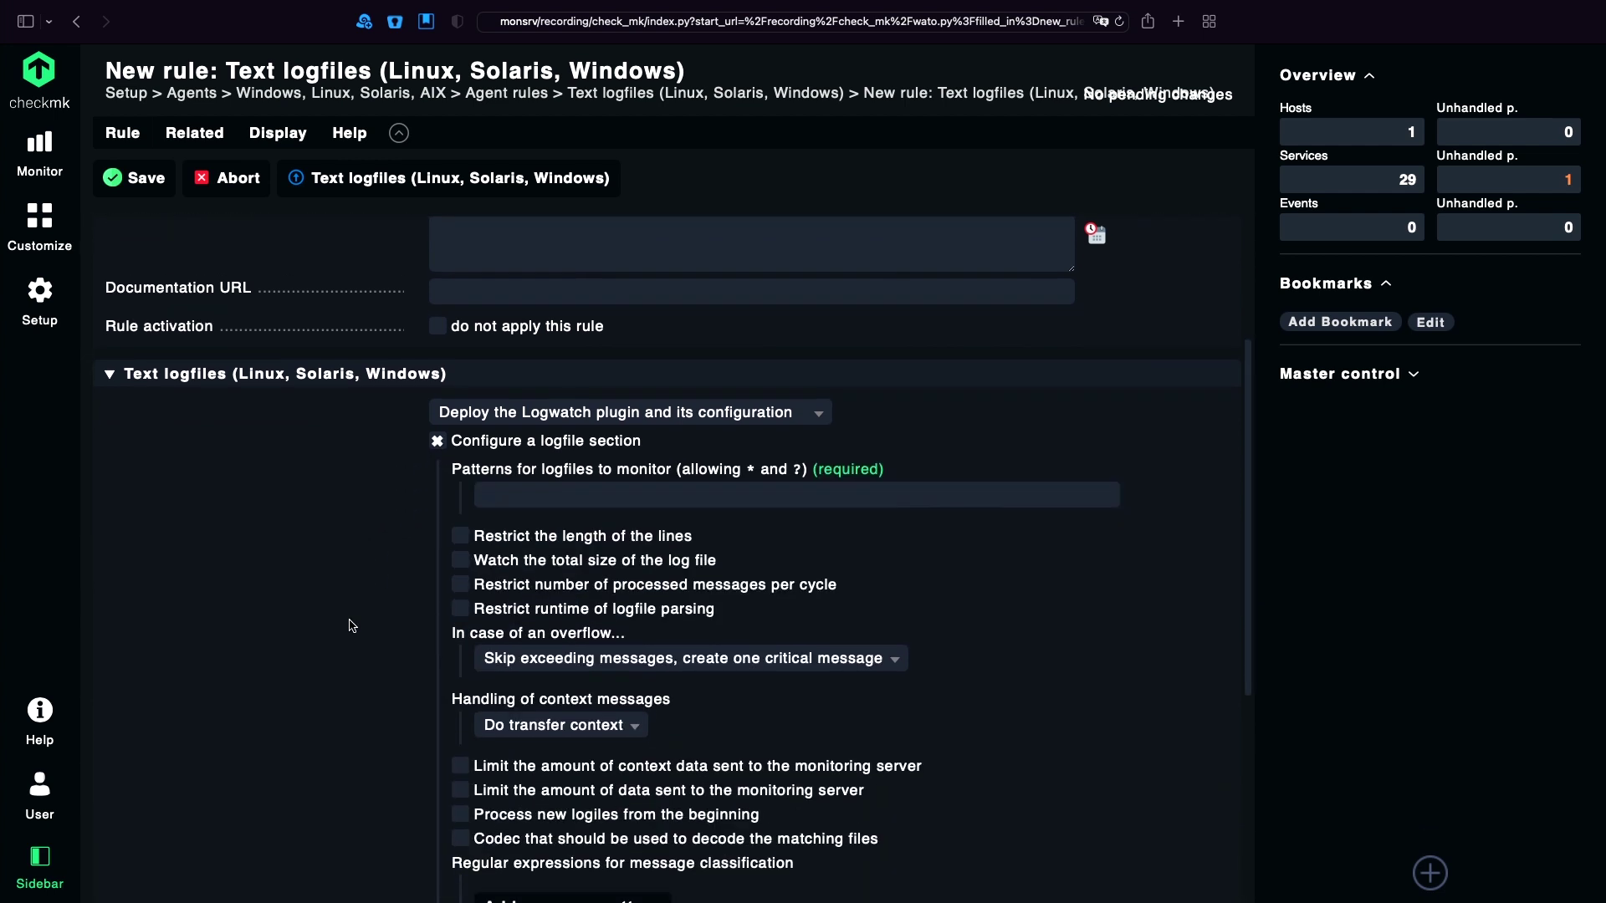
{"action": "left_click", "coordinate": [509, 493]}
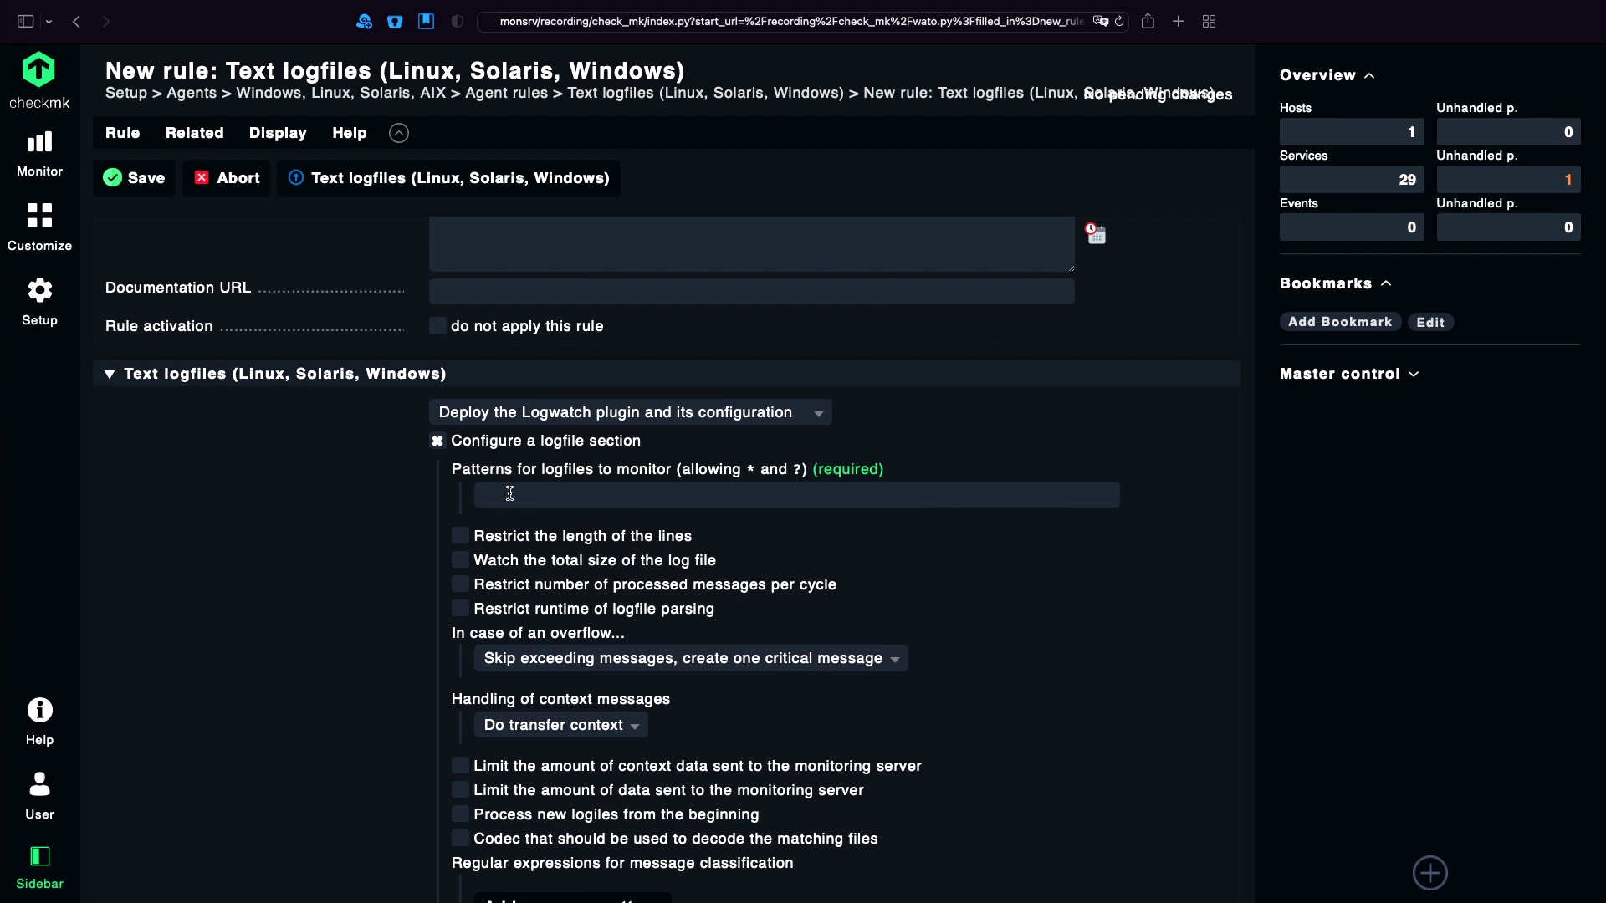
{"action": "type", "text": "/v"}
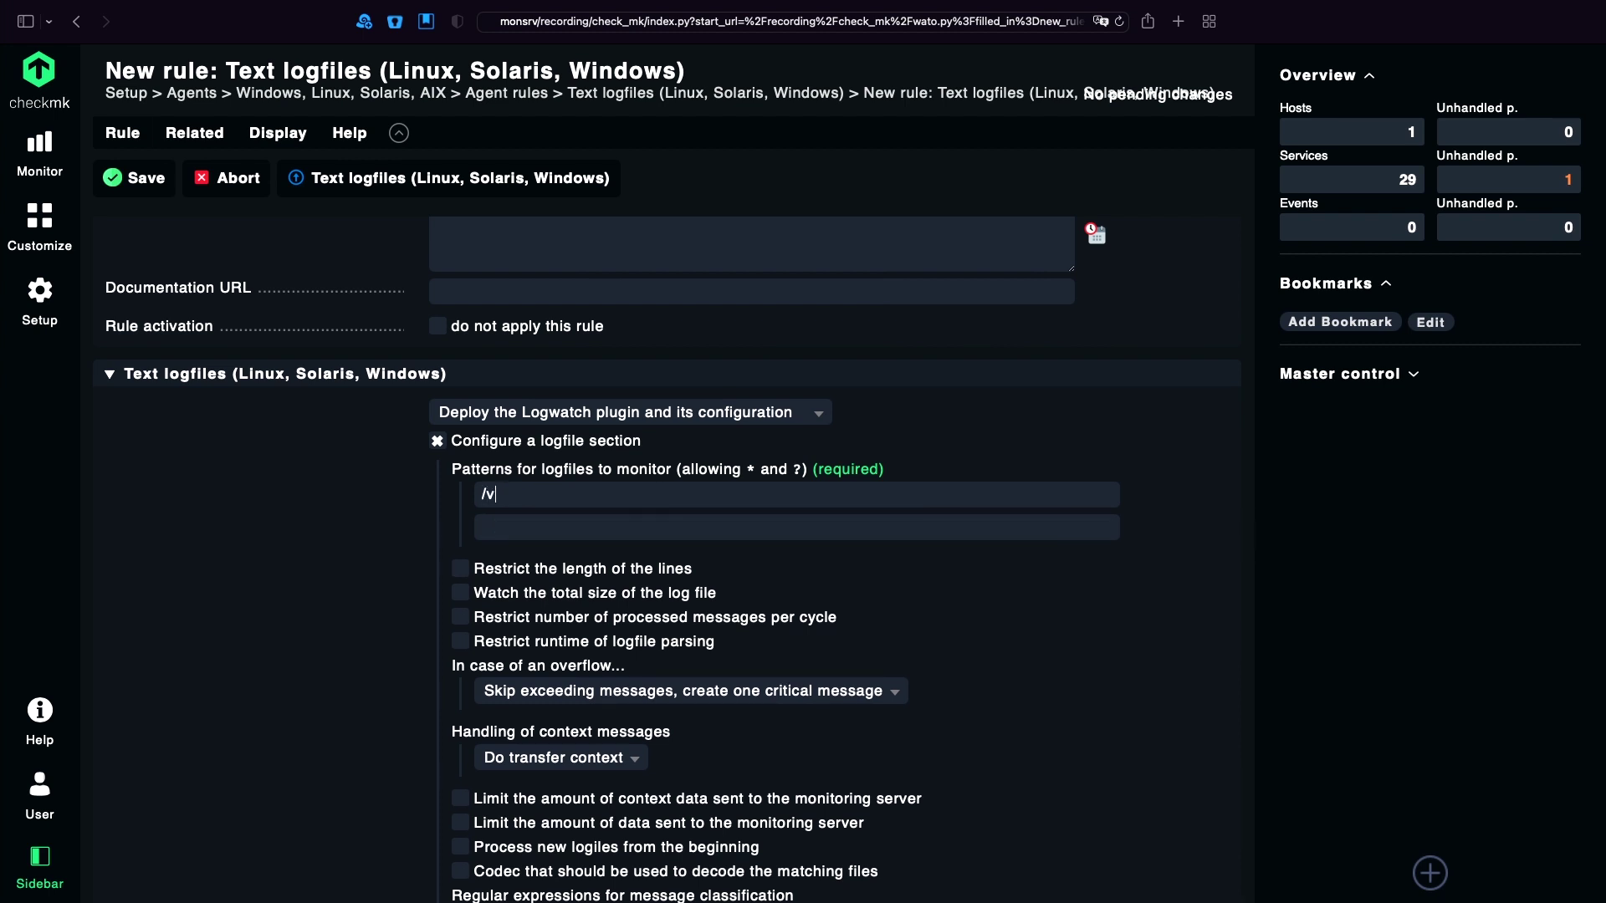
{"action": "type", "text": "ar/log/syslog"}
{"action": "left_click", "coordinate": [512, 527]}
{"action": "type", "text": "/va"}
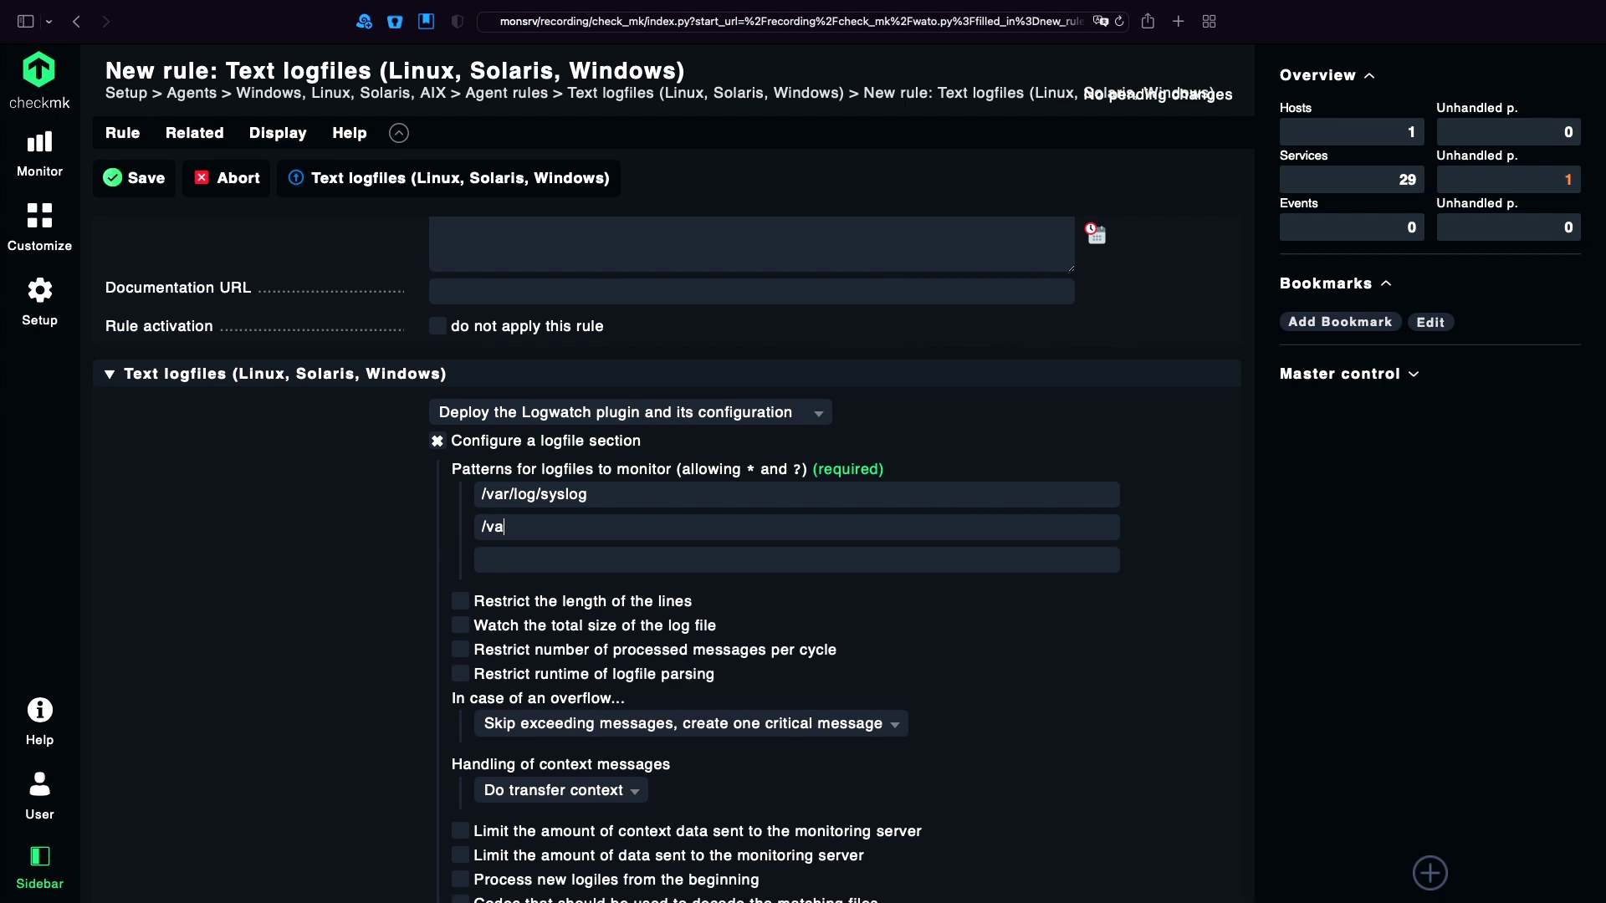
{"action": "type", "text": "r/log/messages"}
- Add a CRITICAL message pattern with the regex 'Error: .*'
{"action": "scroll", "coordinate": [459, 663], "scroll_direction": "down", "scroll_amount": 5}
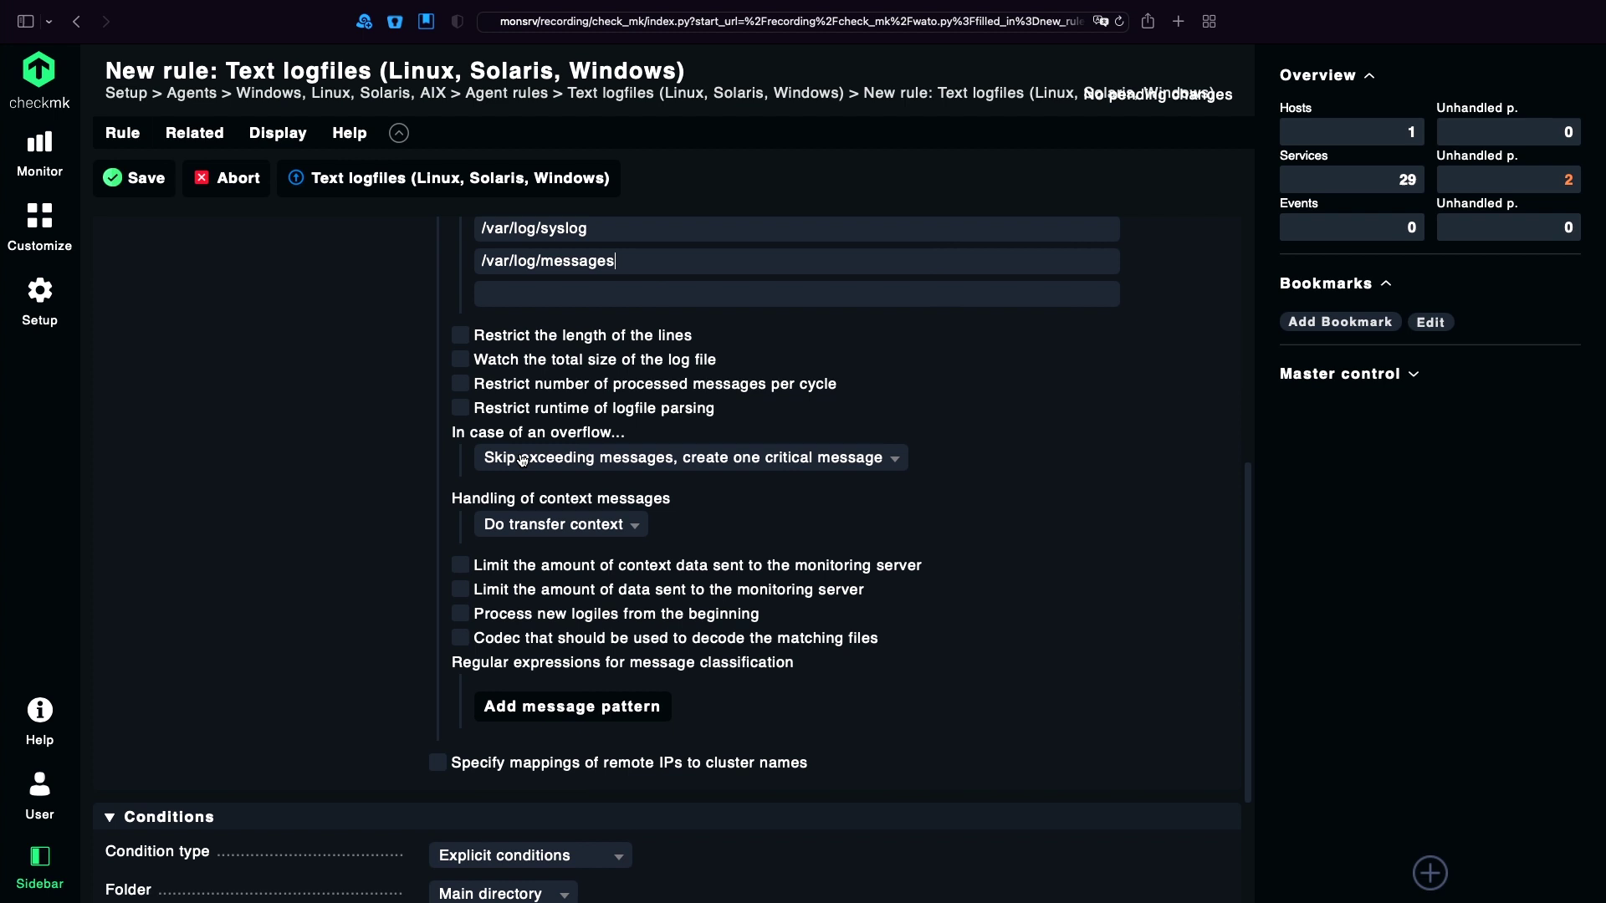
{"action": "left_click", "coordinate": [544, 716]}
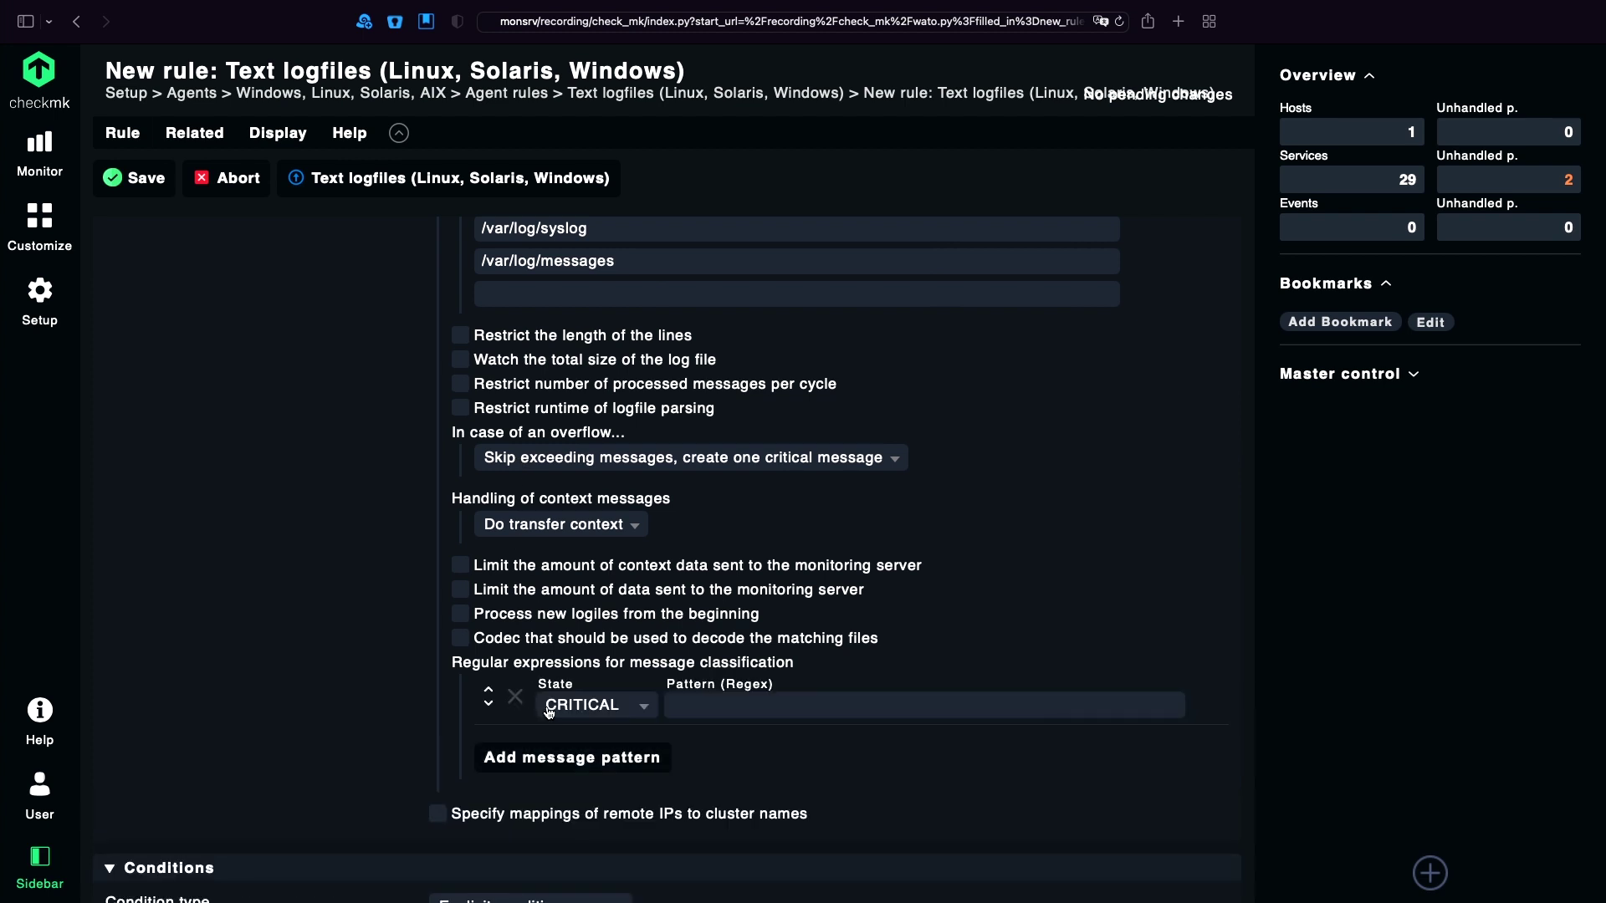
{"action": "left_click", "coordinate": [700, 704]}
{"action": "type", "text": "Error: .*"}
{"action": "key", "text": "BackSpace"}
{"action": "key", "text": "BackSpace"}
{"action": "type", "text": ".*"}
- Add a second message pattern set to WARNING with the regex 'Warning: .*'
{"action": "left_click", "coordinate": [640, 757]}
{"action": "left_click", "coordinate": [626, 766]}
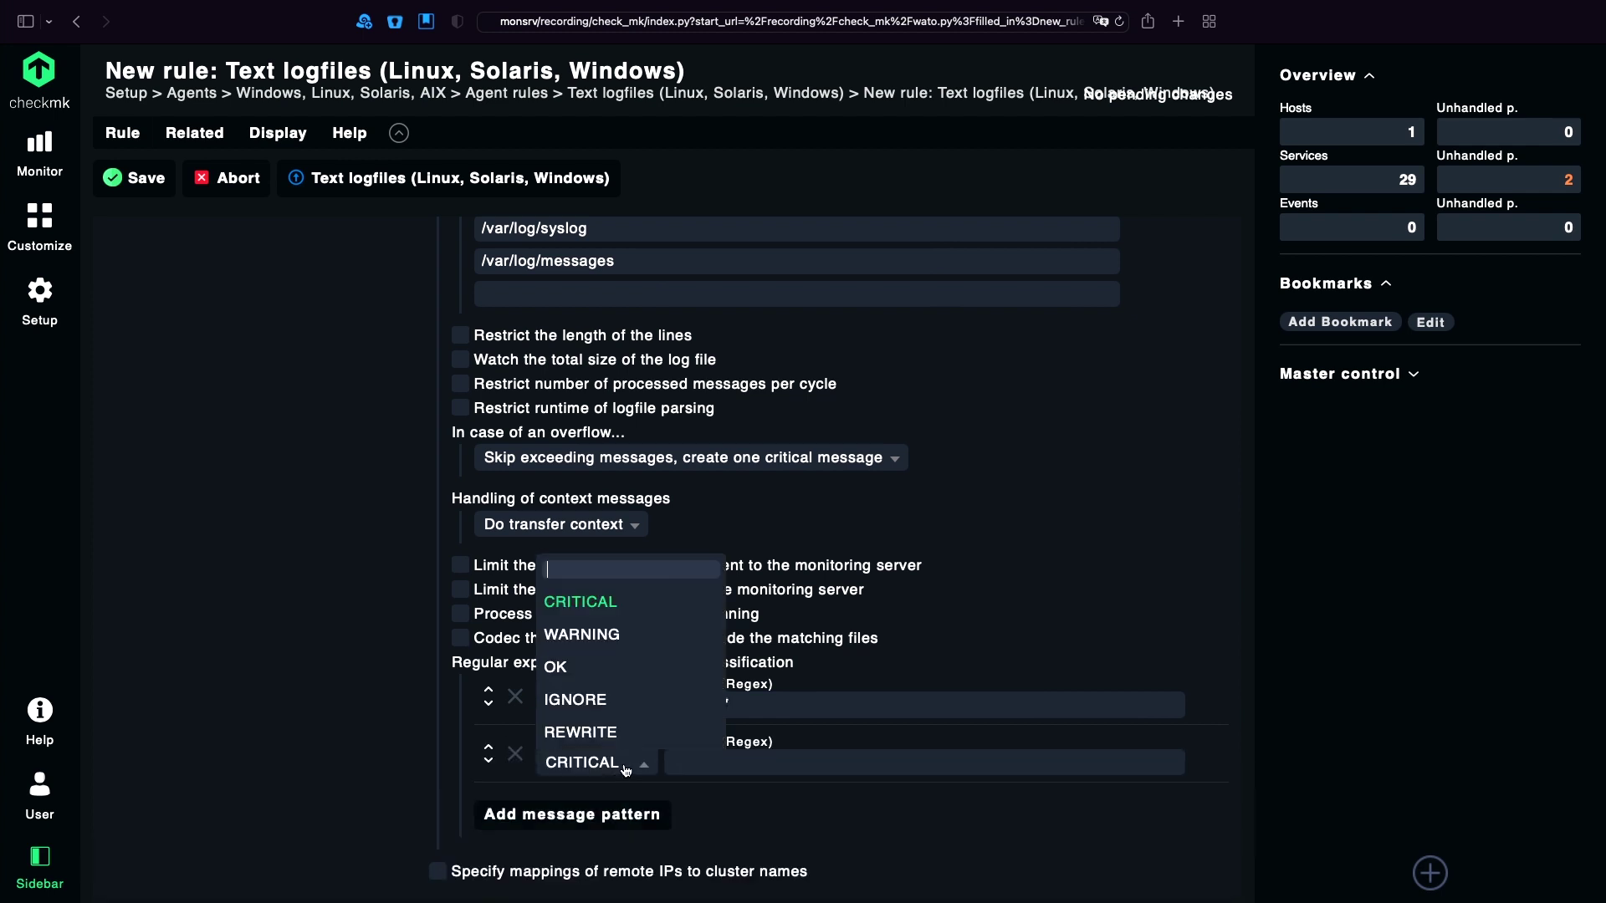
{"action": "left_click", "coordinate": [598, 636]}
{"action": "left_click", "coordinate": [689, 765]}
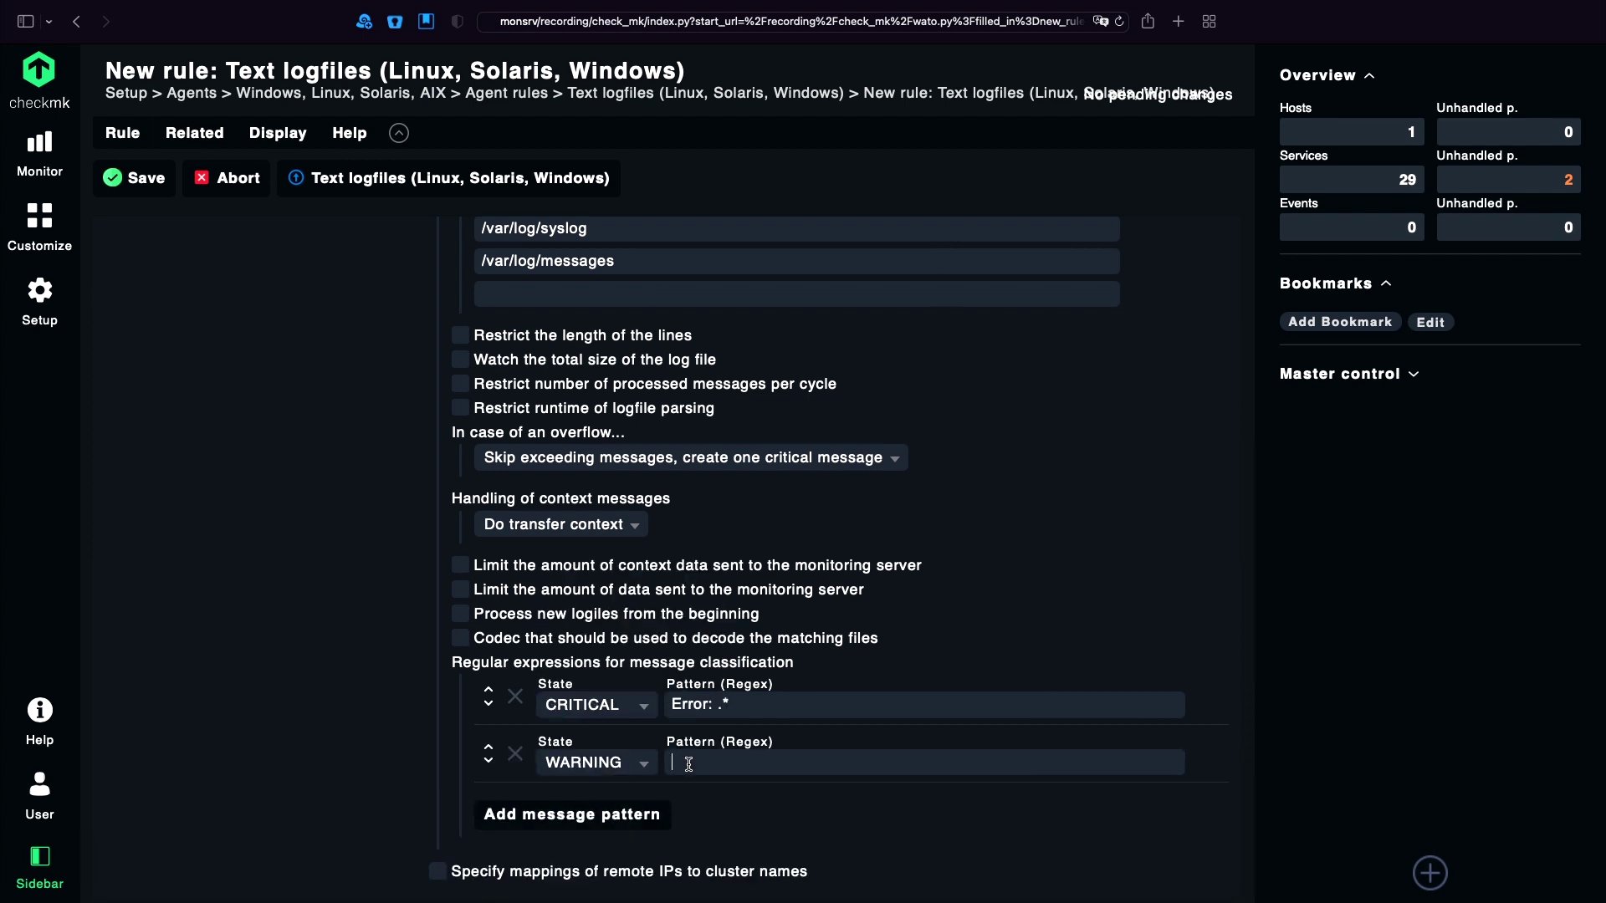
{"action": "type", "text": "Warning: .*"}
- Save the Text logfiles rule, bake the agents, and download the Linux DEB agent package
{"action": "left_click", "coordinate": [143, 179]}
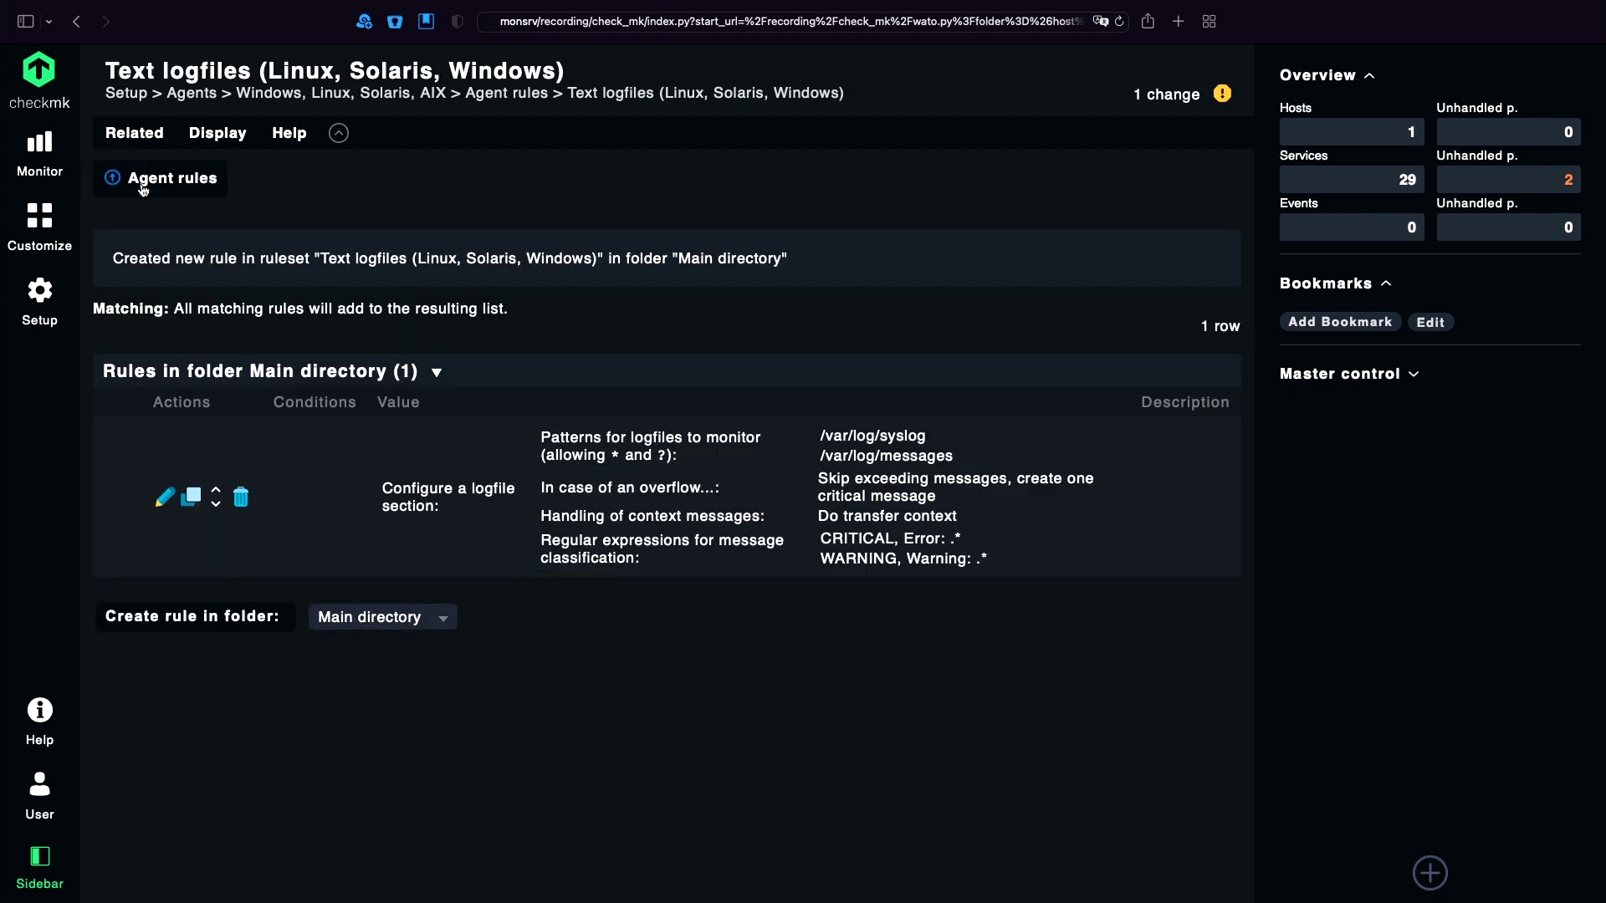
{"action": "left_click", "coordinate": [268, 99]}
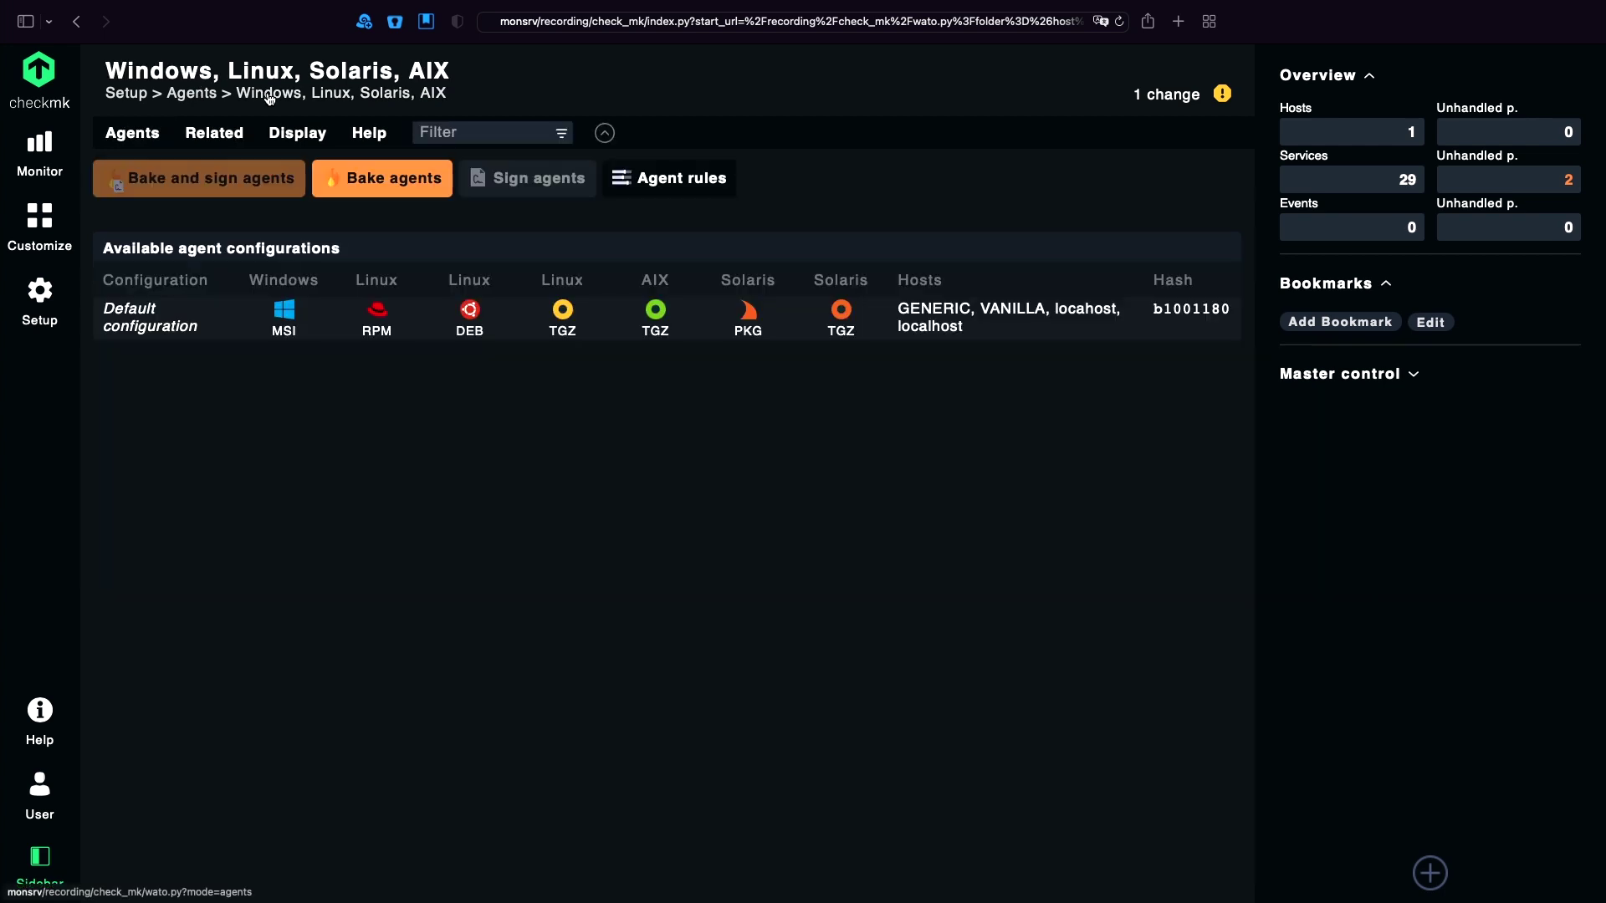
{"action": "left_click", "coordinate": [369, 178]}
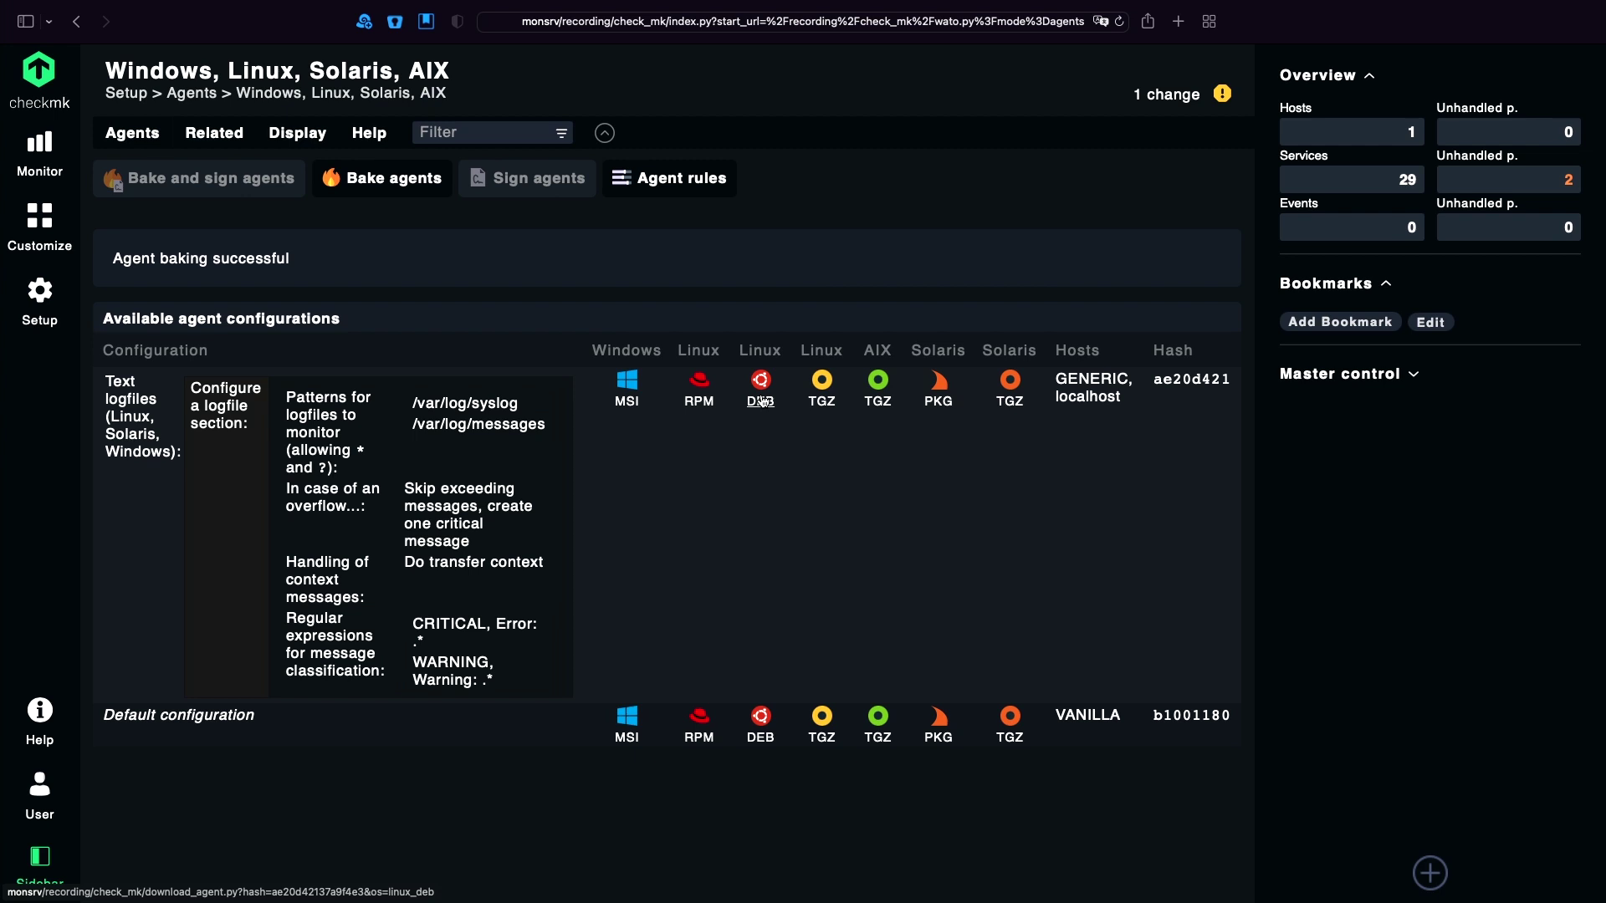
{"action": "left_click", "coordinate": [761, 402]}
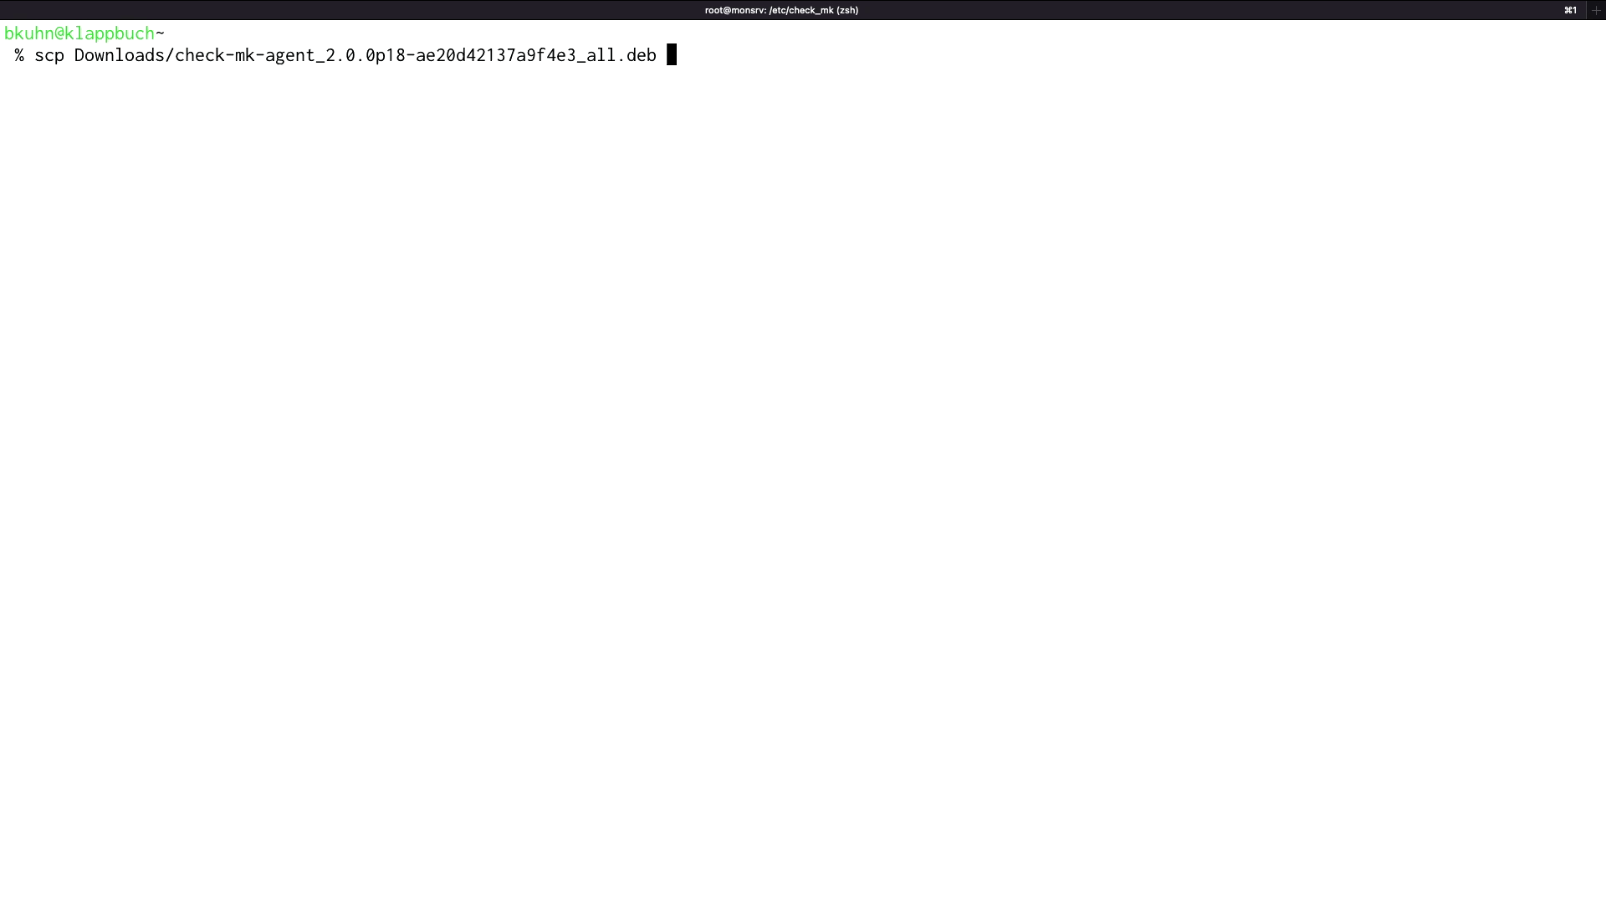
- Copy check-mk-agent_2.0.0p18-ae20d42137a9f4e3_all.deb to monsrv:/tmp, then ssh in and become root
{"action": "type", "text": "mon"}
{"action": "key", "text": "Tab"}
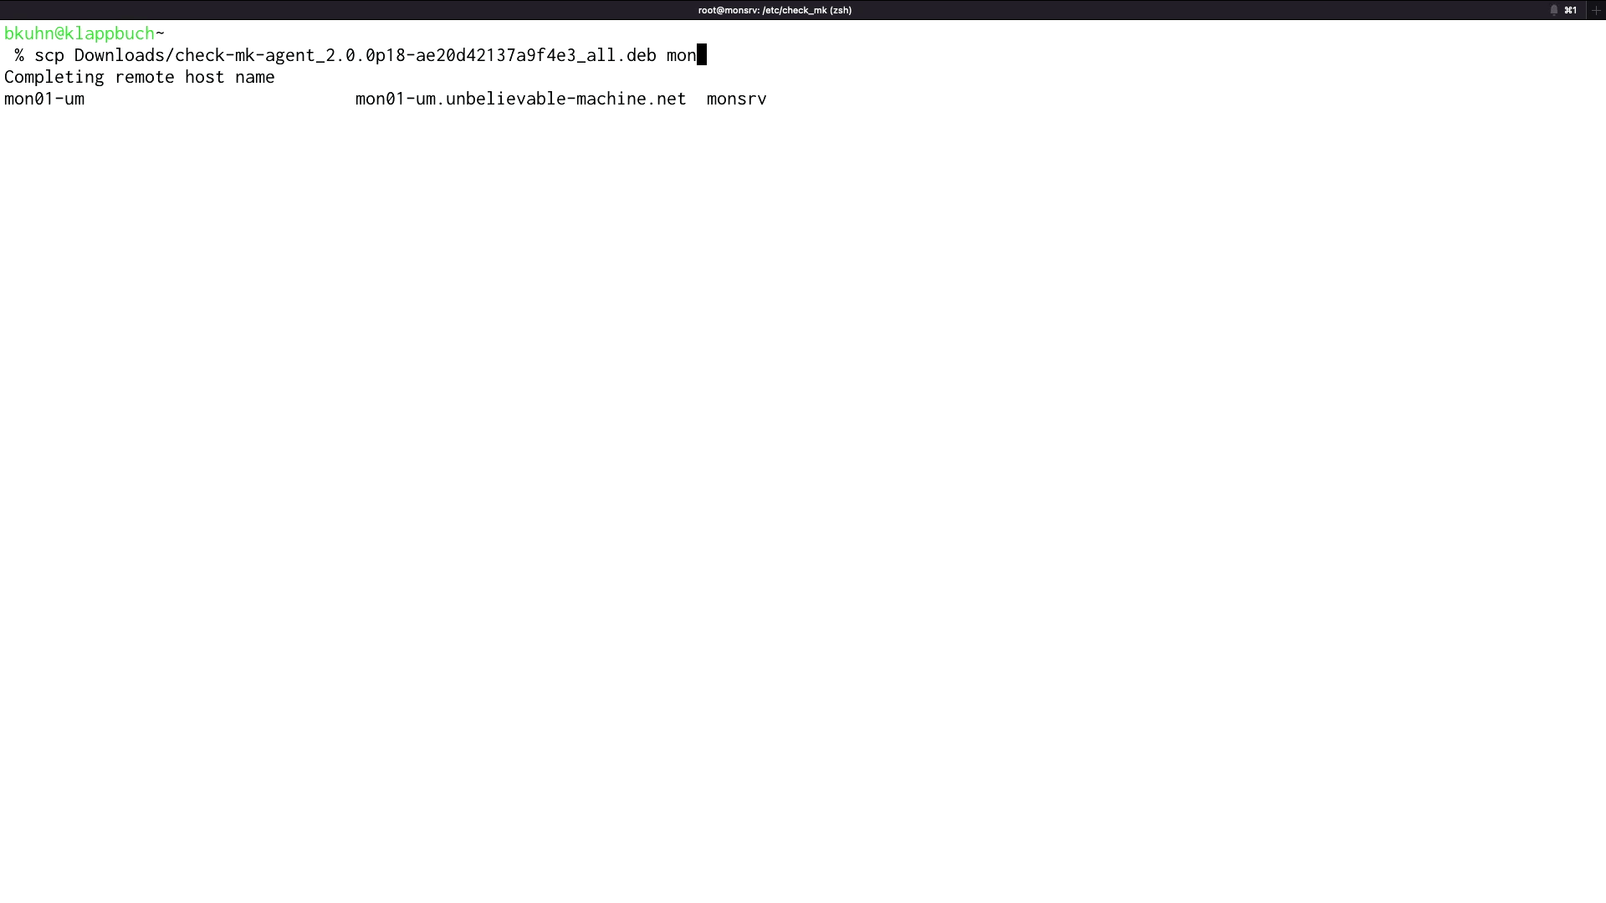
{"action": "type", "text": "srv:/tmp"}
{"action": "key", "text": "Return"}
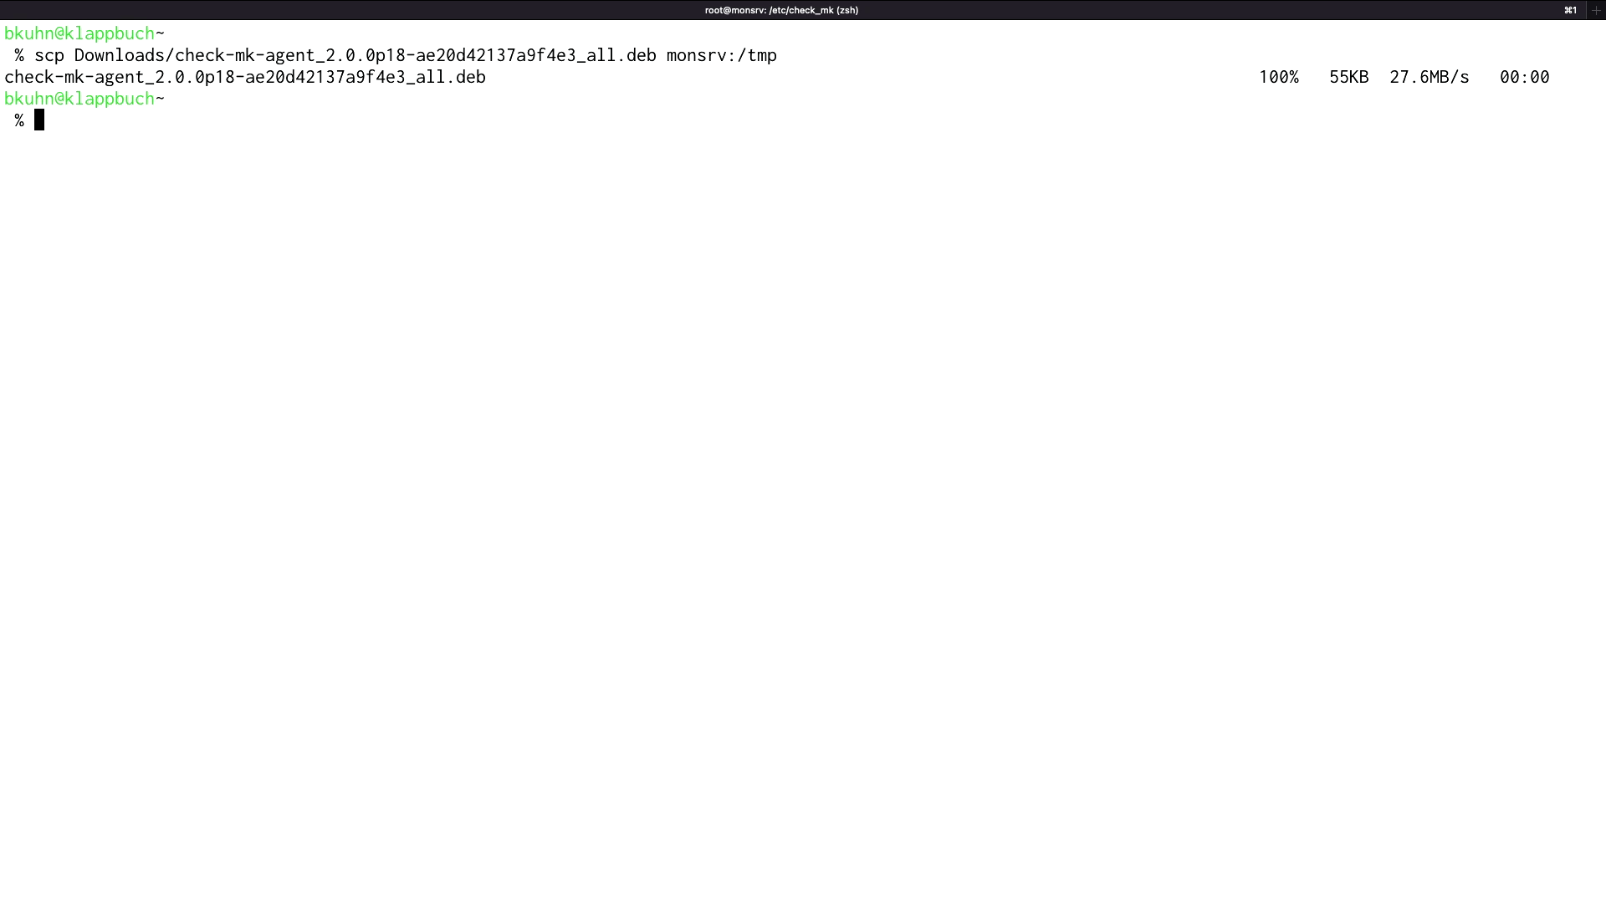
{"action": "type", "text": "ssh monsrv"}
{"action": "key", "text": "Return"}
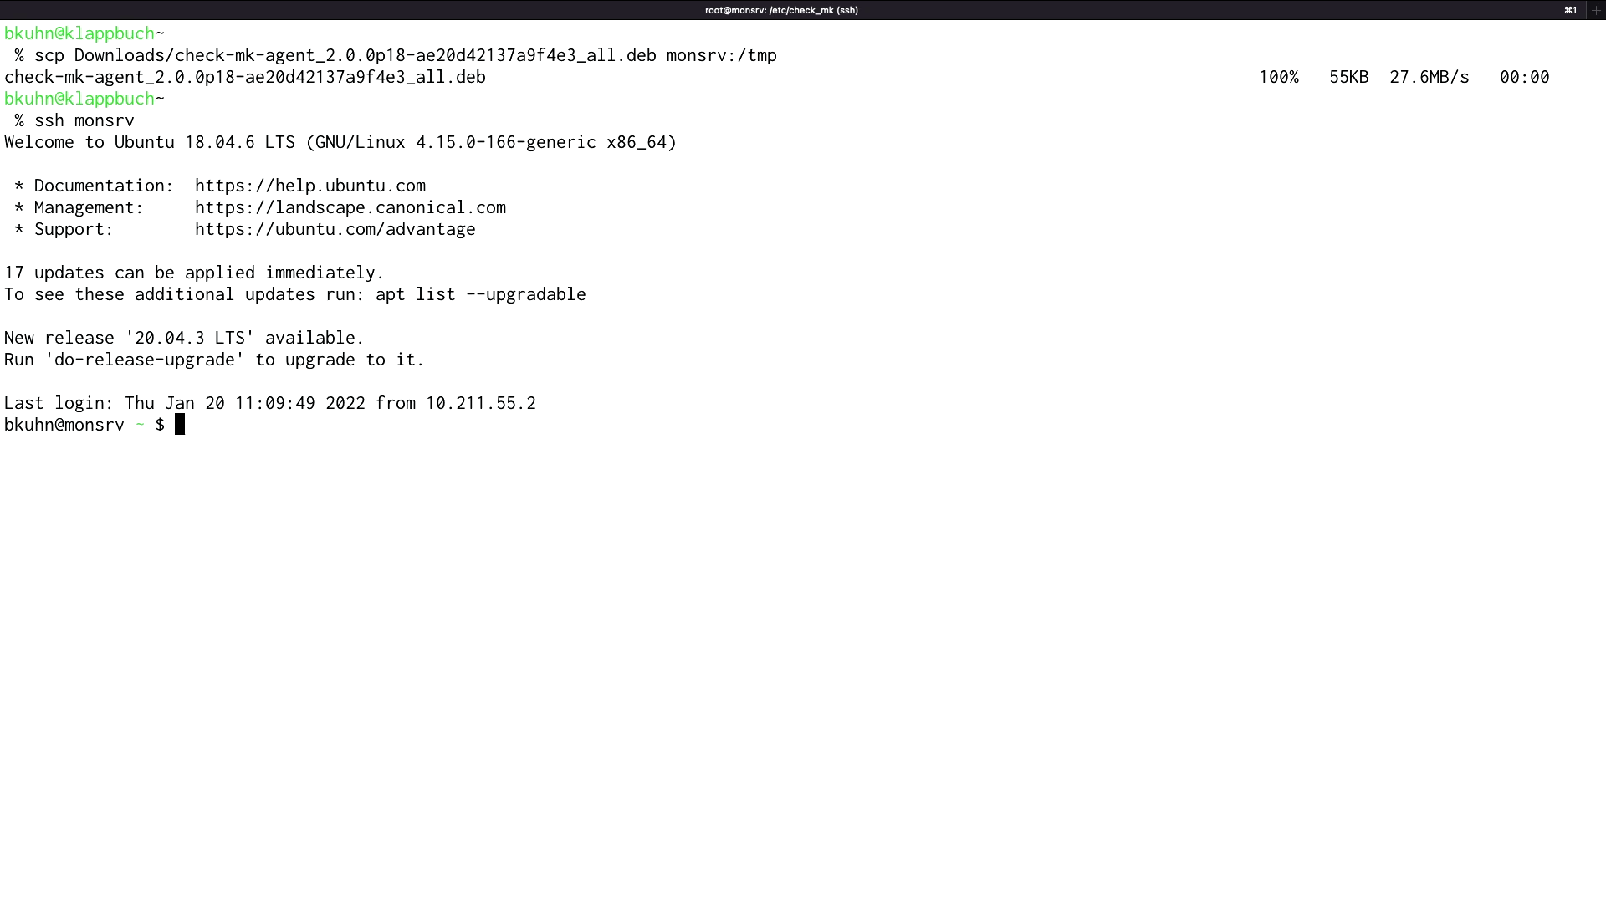
{"action": "type", "text": "sudo -i"}
{"action": "key", "text": "Return"}
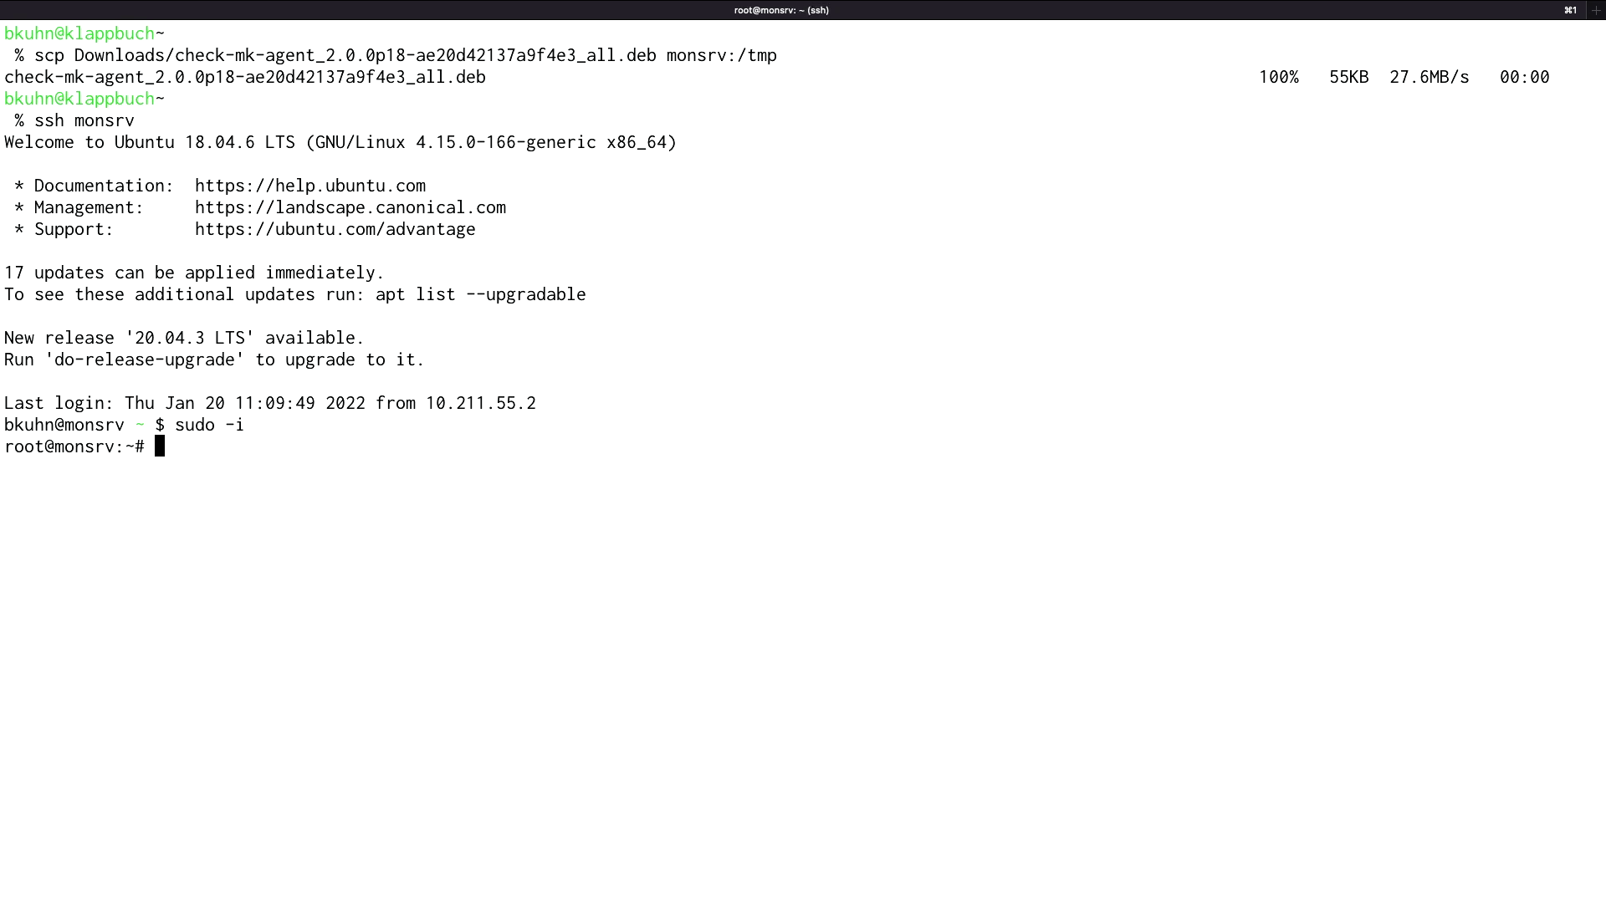
- Install the agent package from /tmp with gdebi, answering y to confirm
{"action": "type", "text": "gdebi /t"}
{"action": "key", "text": "Tab"}
{"action": "type", "text": "c"}
{"action": "key", "text": "Tab"}
{"action": "key", "text": "Return"}
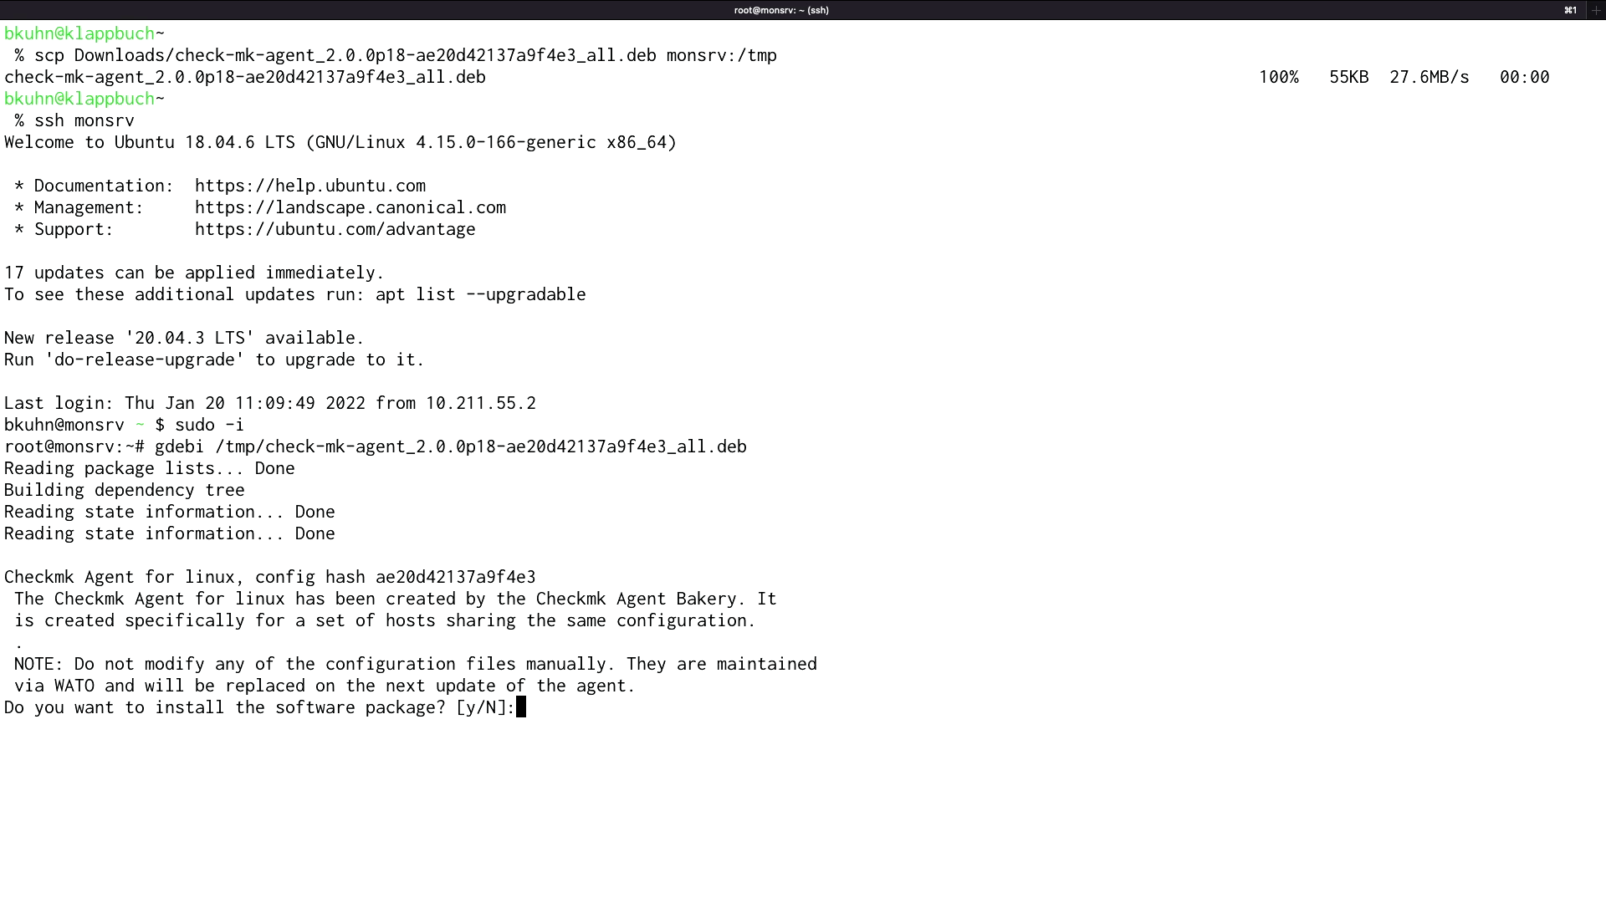
{"action": "type", "text": "y"}
{"action": "key", "text": "Return"}
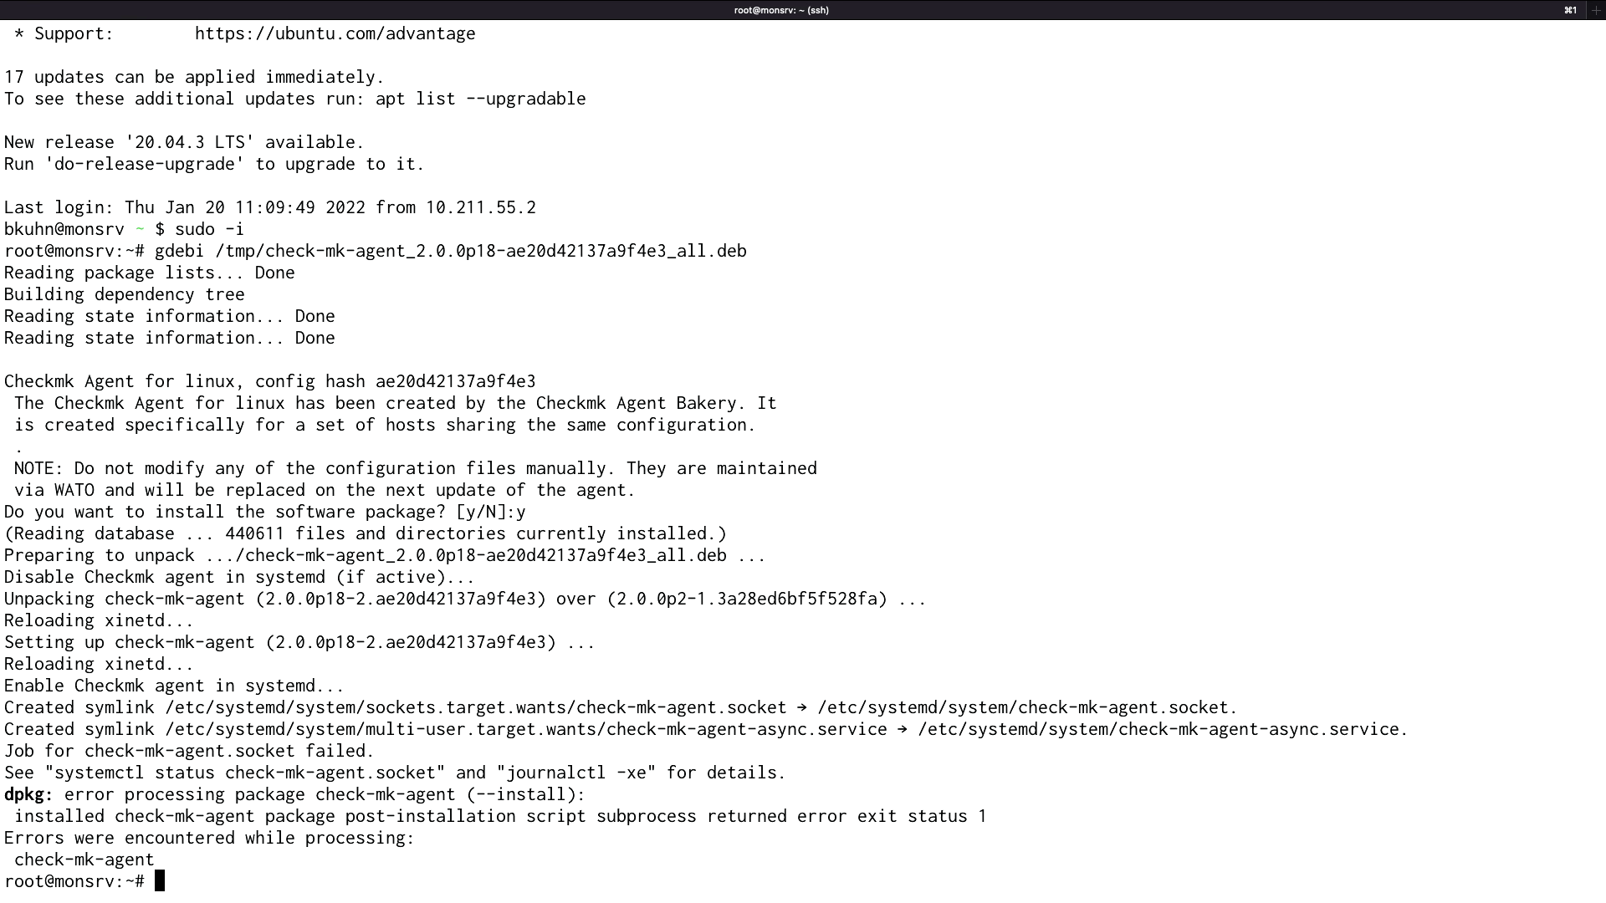
- Run check_mk_agent and mark the logwatch section of its output
{"action": "type", "text": "check_mk_a"}
{"action": "key", "text": "Tab"}
{"action": "key", "text": "Return"}
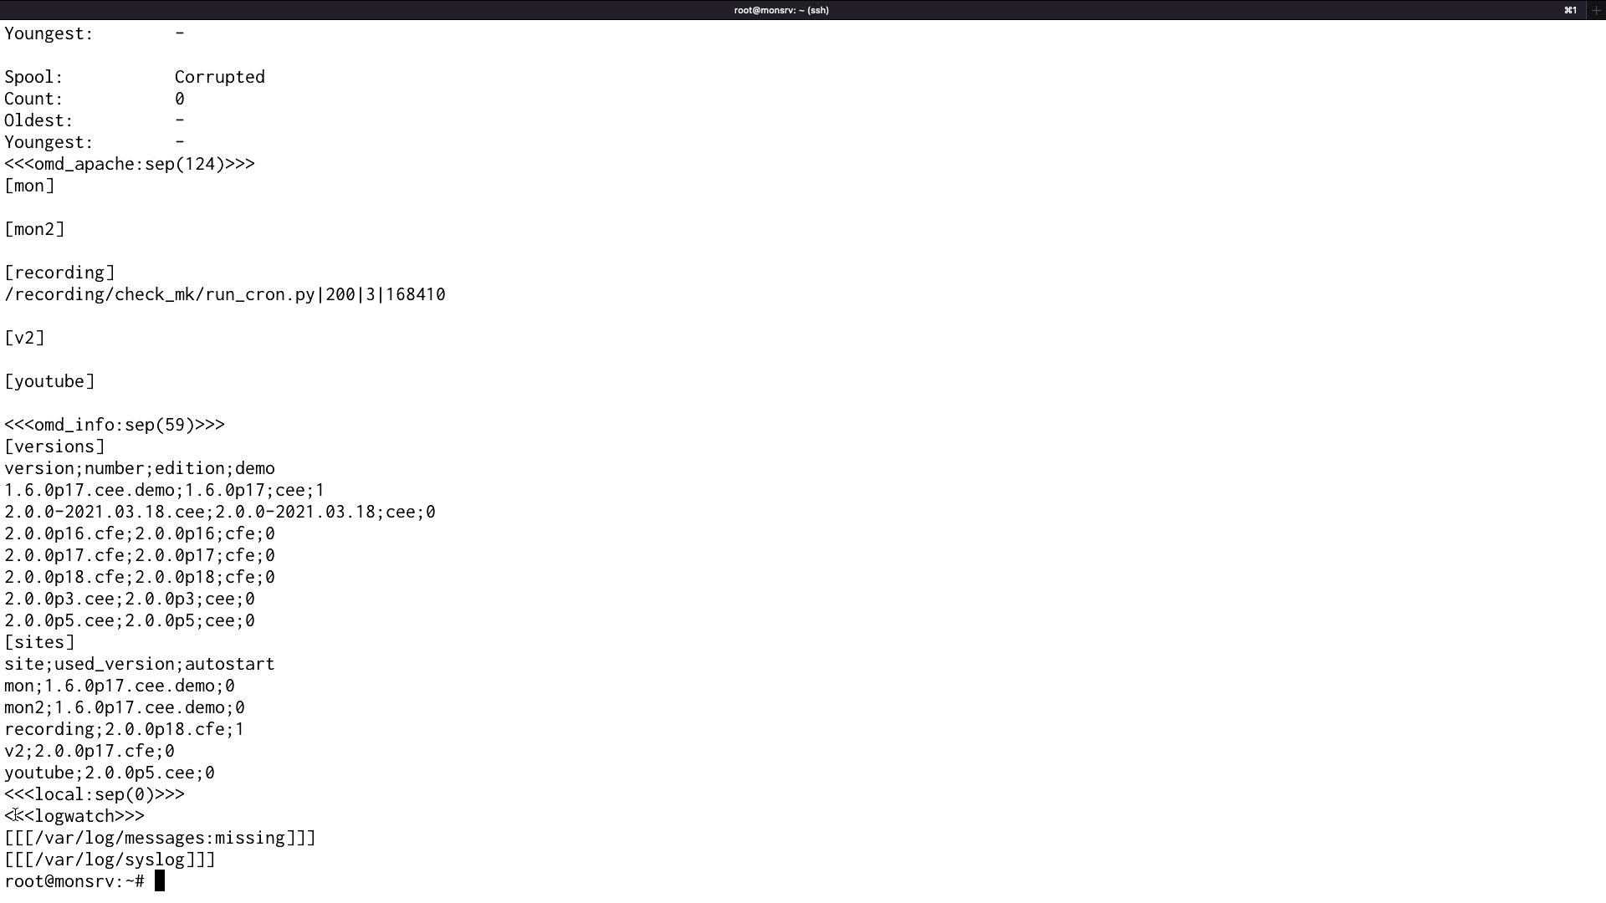
{"action": "left_click_drag", "start_coordinate": [6, 816], "coordinate": [3, 858]}
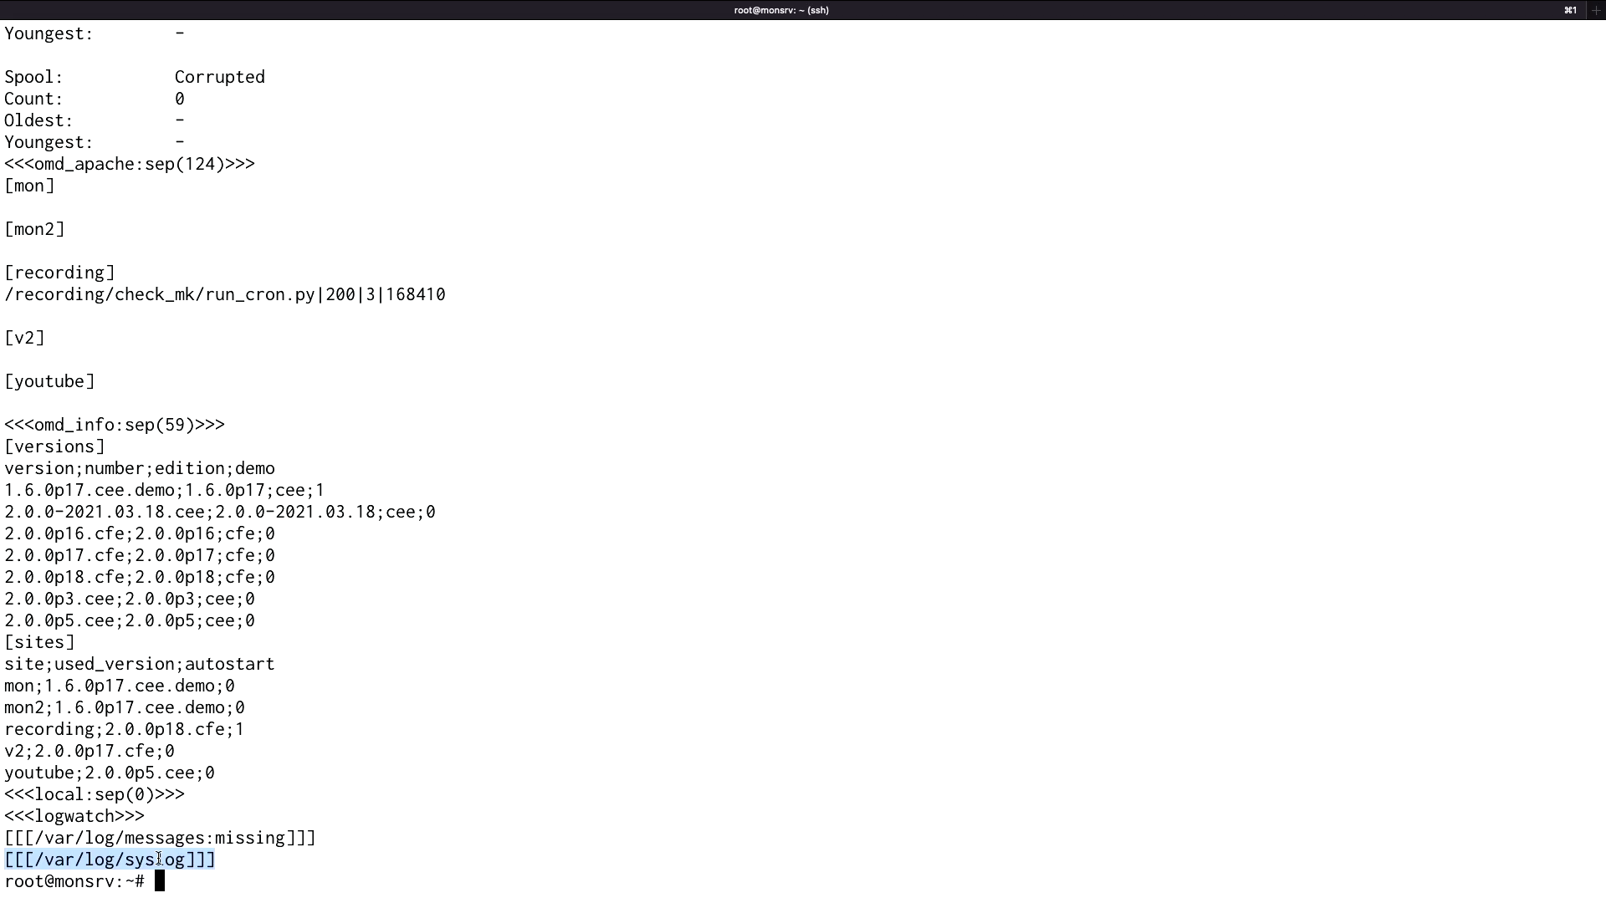
- Back in Checkmk, run service discovery for localhost from the Setup hosts list
{"action": "key", "text": "super+Tab"}
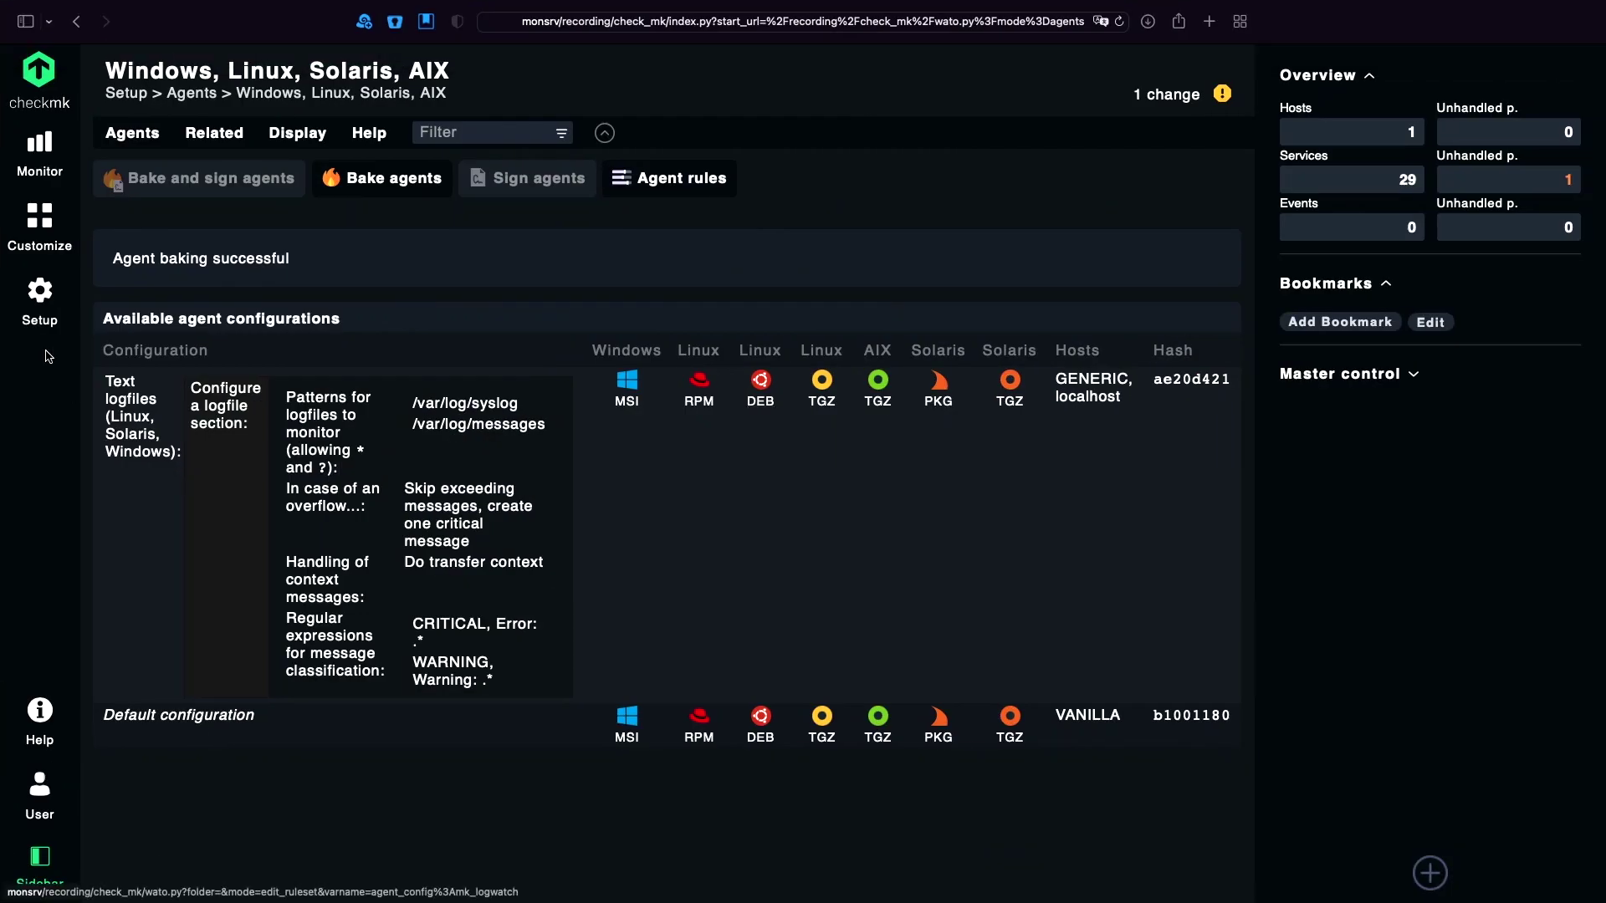
{"action": "left_click", "coordinate": [40, 300]}
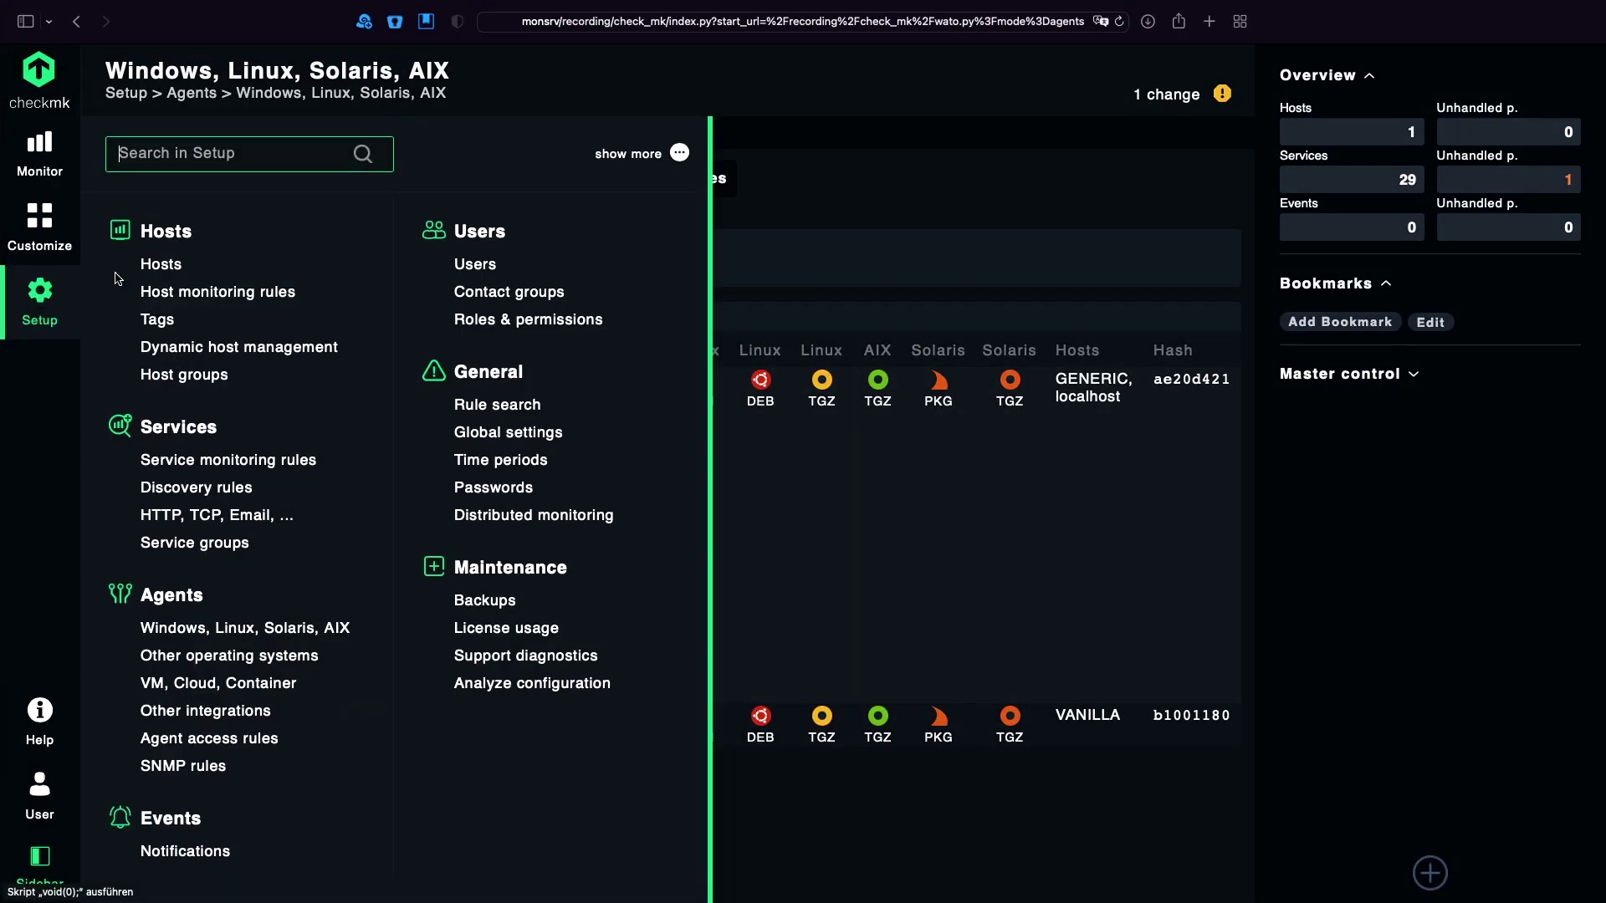
{"action": "left_click", "coordinate": [161, 264]}
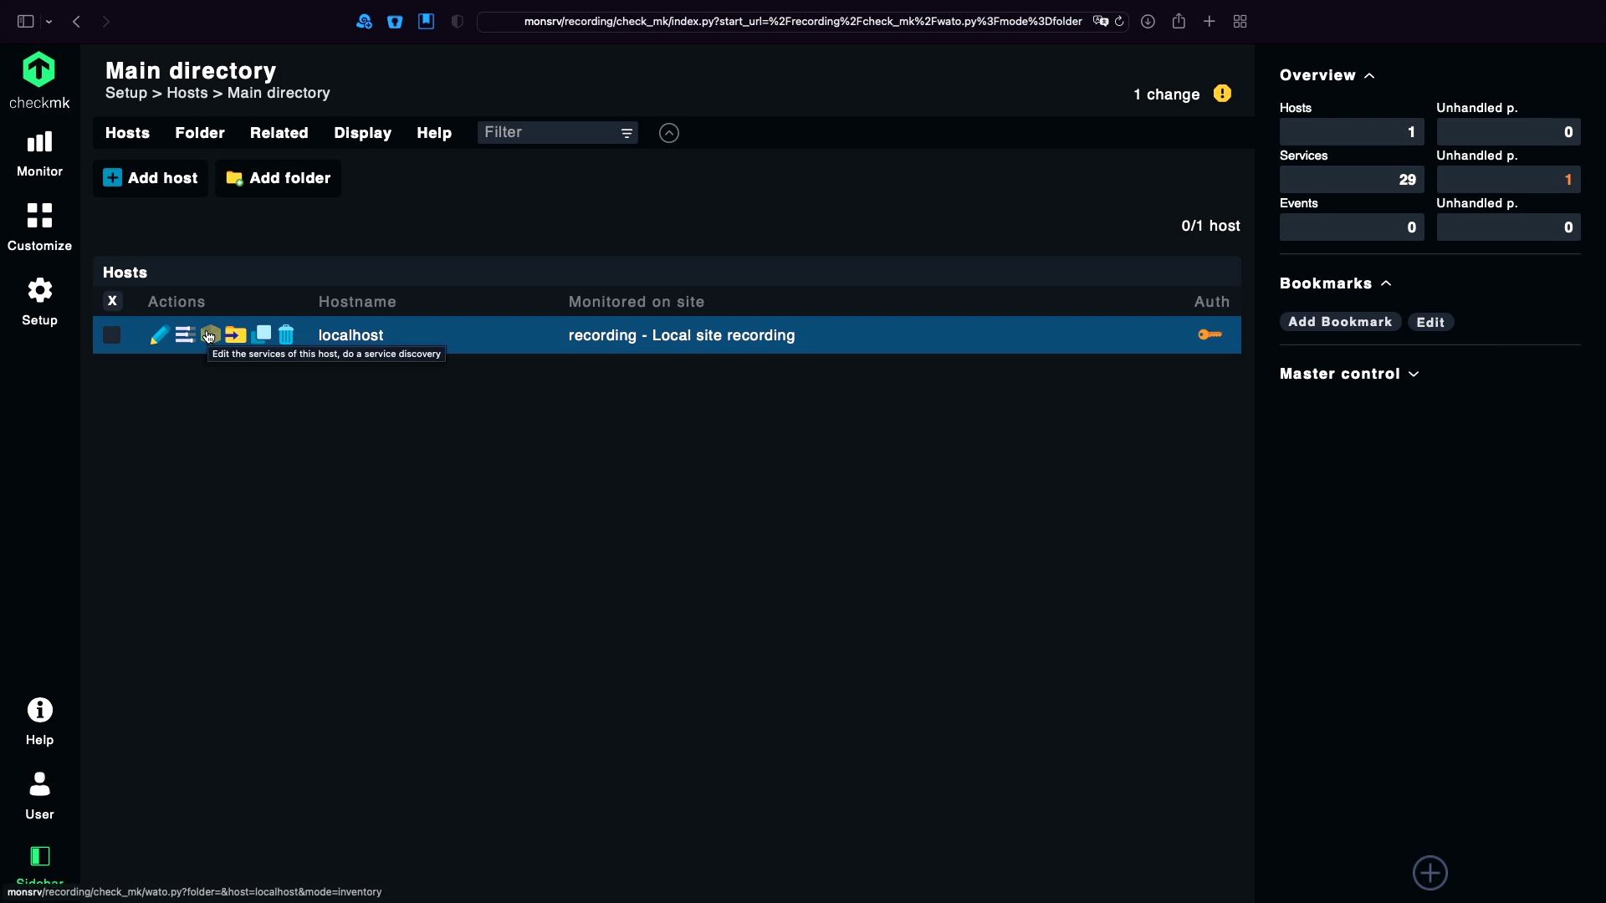
{"action": "left_click", "coordinate": [210, 337]}
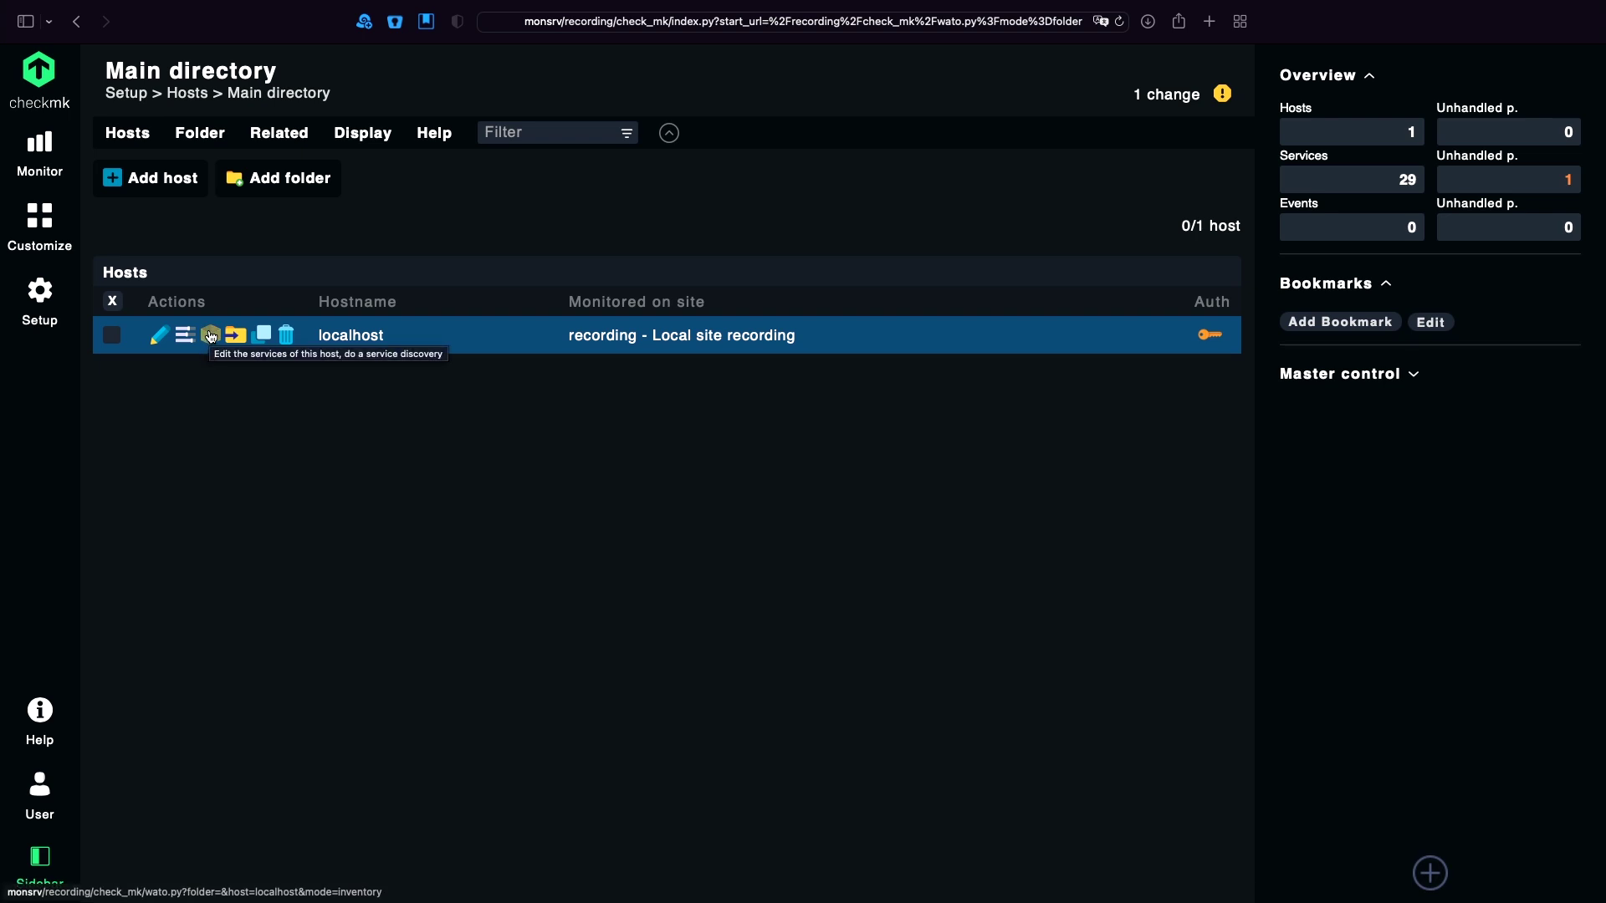
{"action": "left_click", "coordinate": [210, 337]}
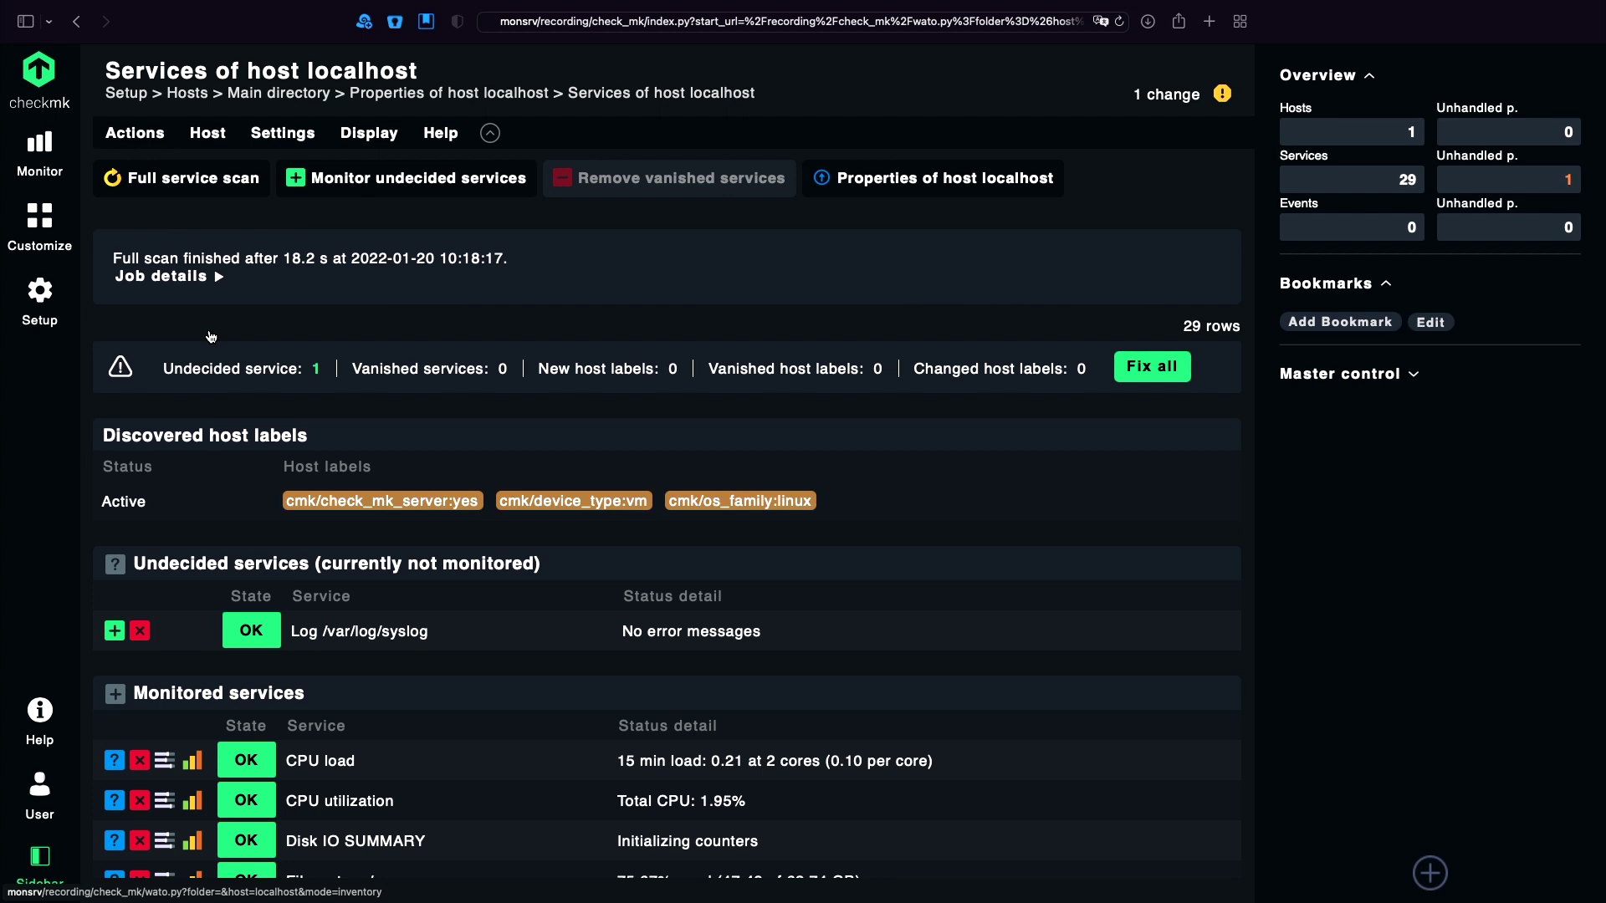
- Accept the undecided Log /var/log/syslog service and host labels, then activate the pending changes
{"action": "scroll", "coordinate": [377, 418], "scroll_direction": "down", "scroll_amount": 2}
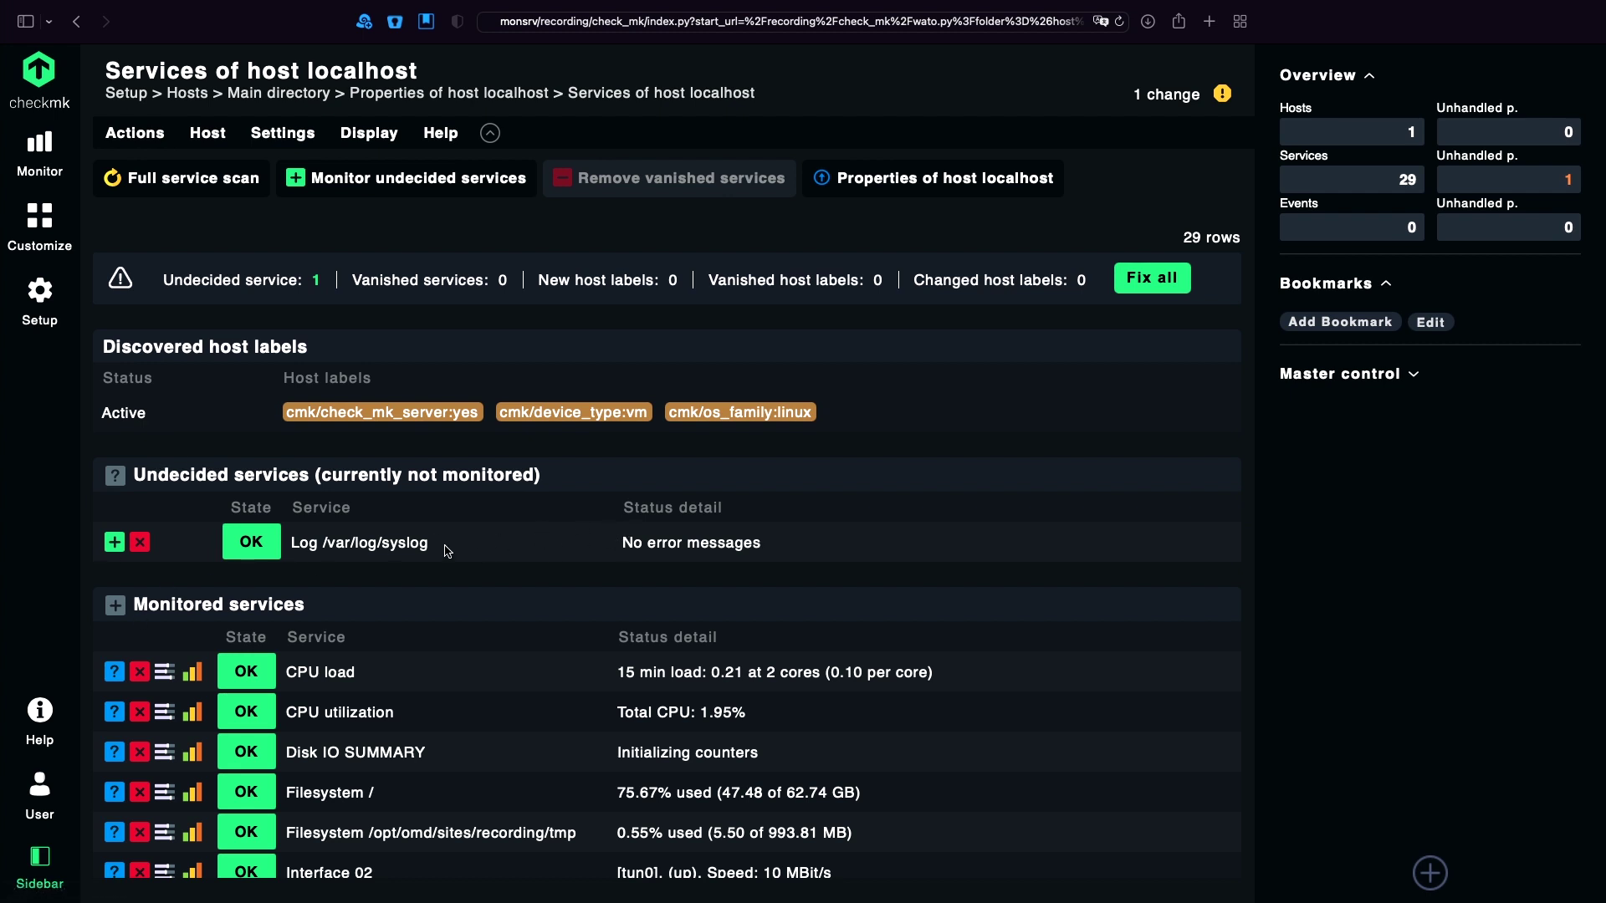
{"action": "scroll", "coordinate": [448, 551], "scroll_direction": "up", "scroll_amount": 1}
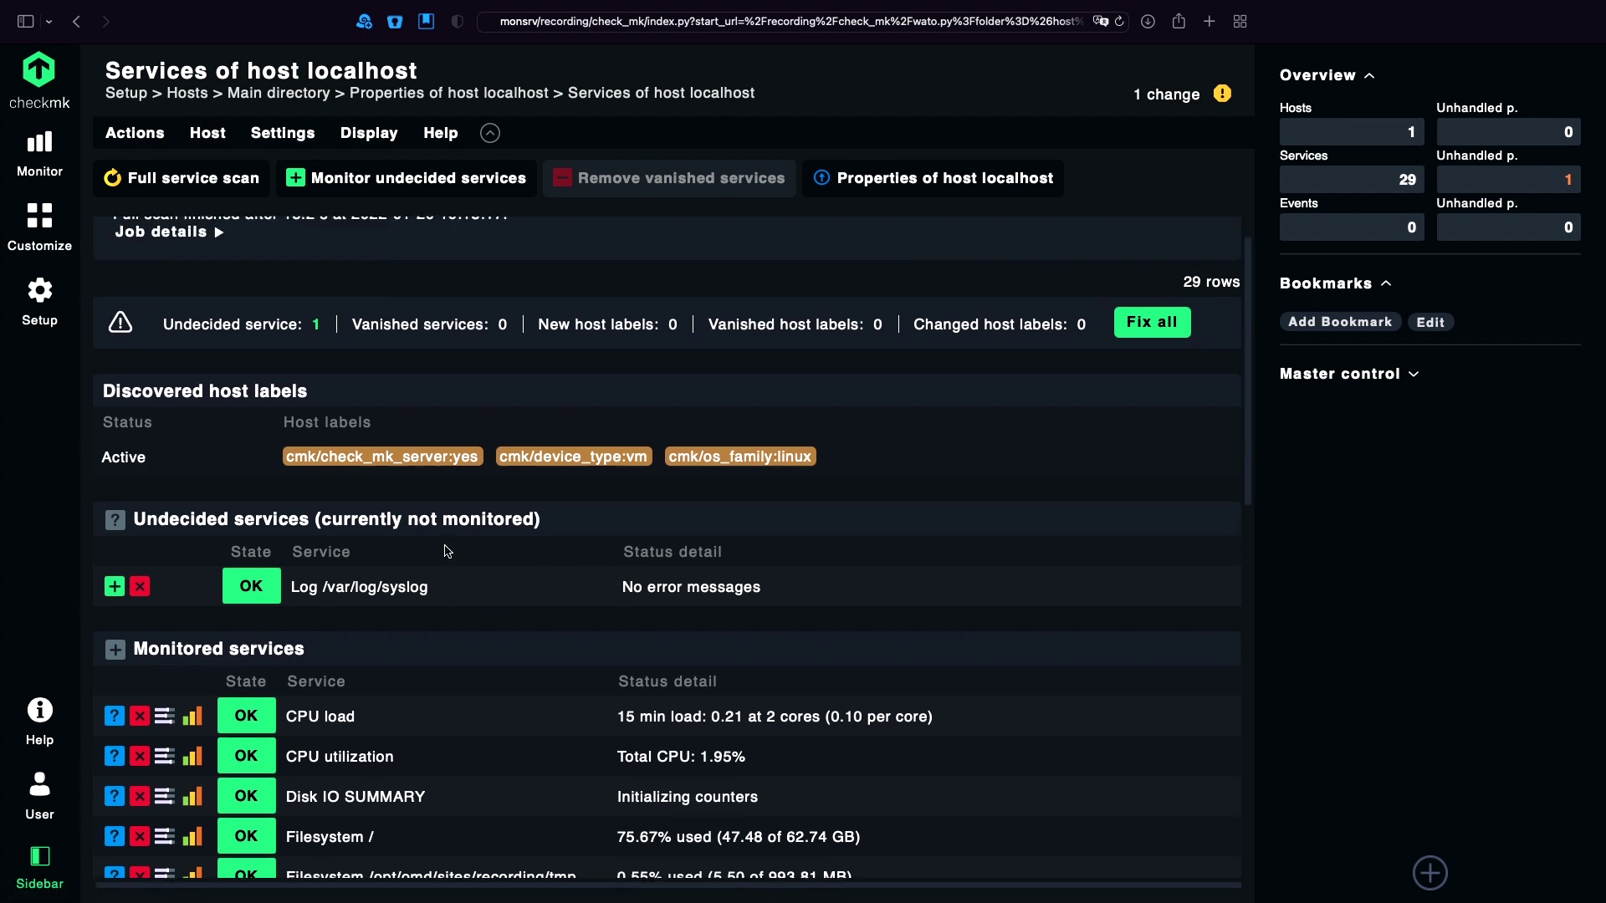
{"action": "left_click", "coordinate": [1140, 334]}
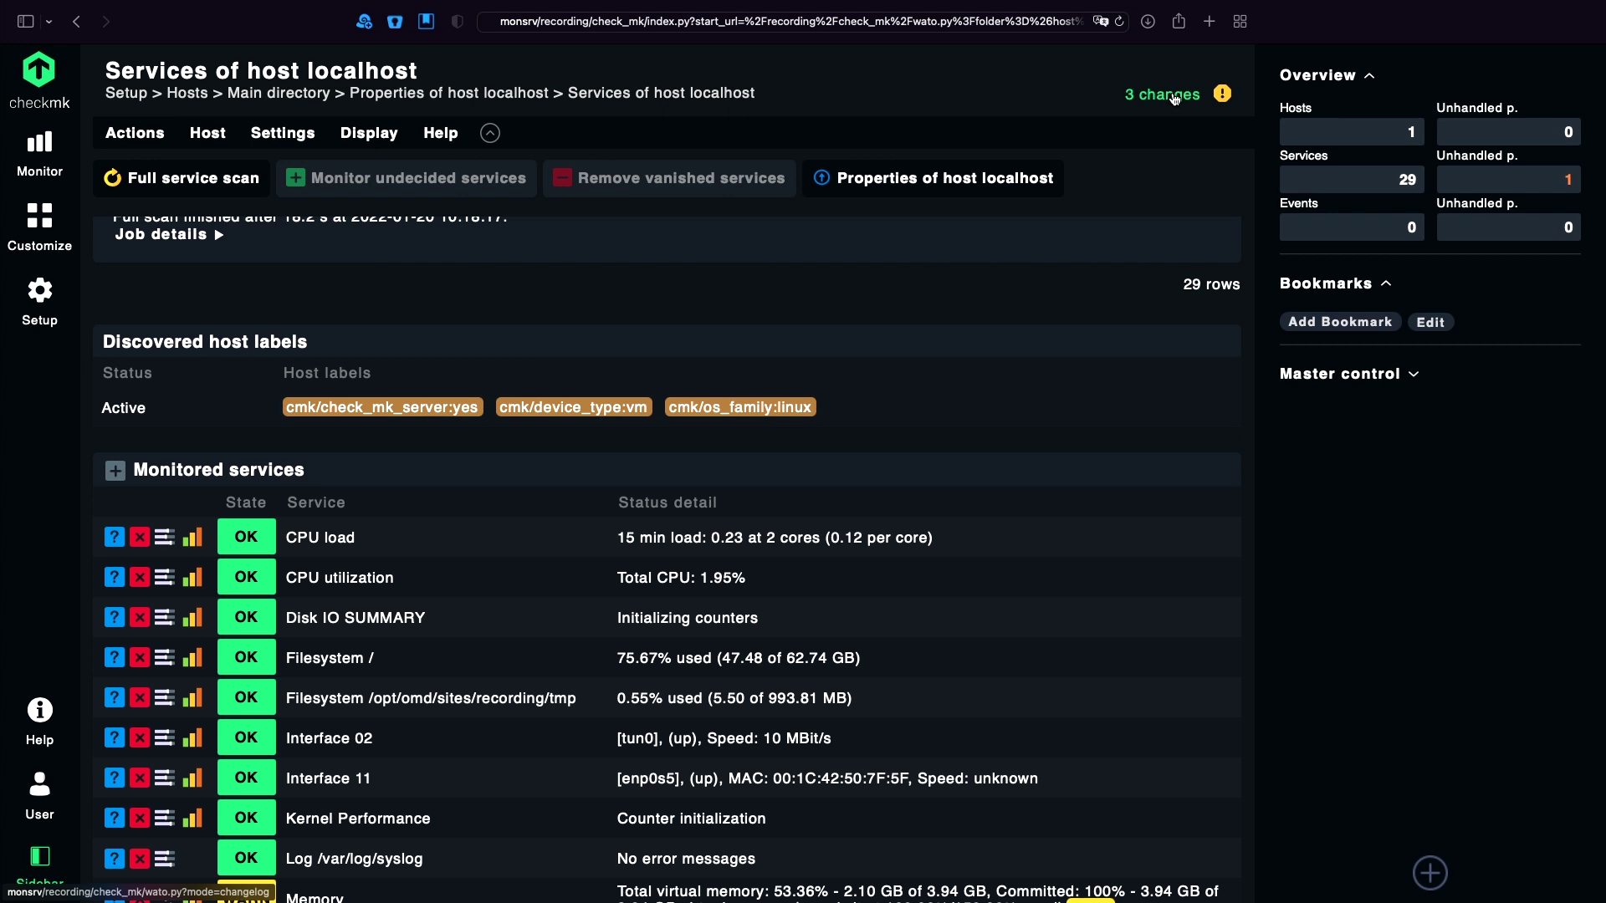
{"action": "left_click", "coordinate": [1174, 98]}
{"action": "left_click", "coordinate": [273, 179]}
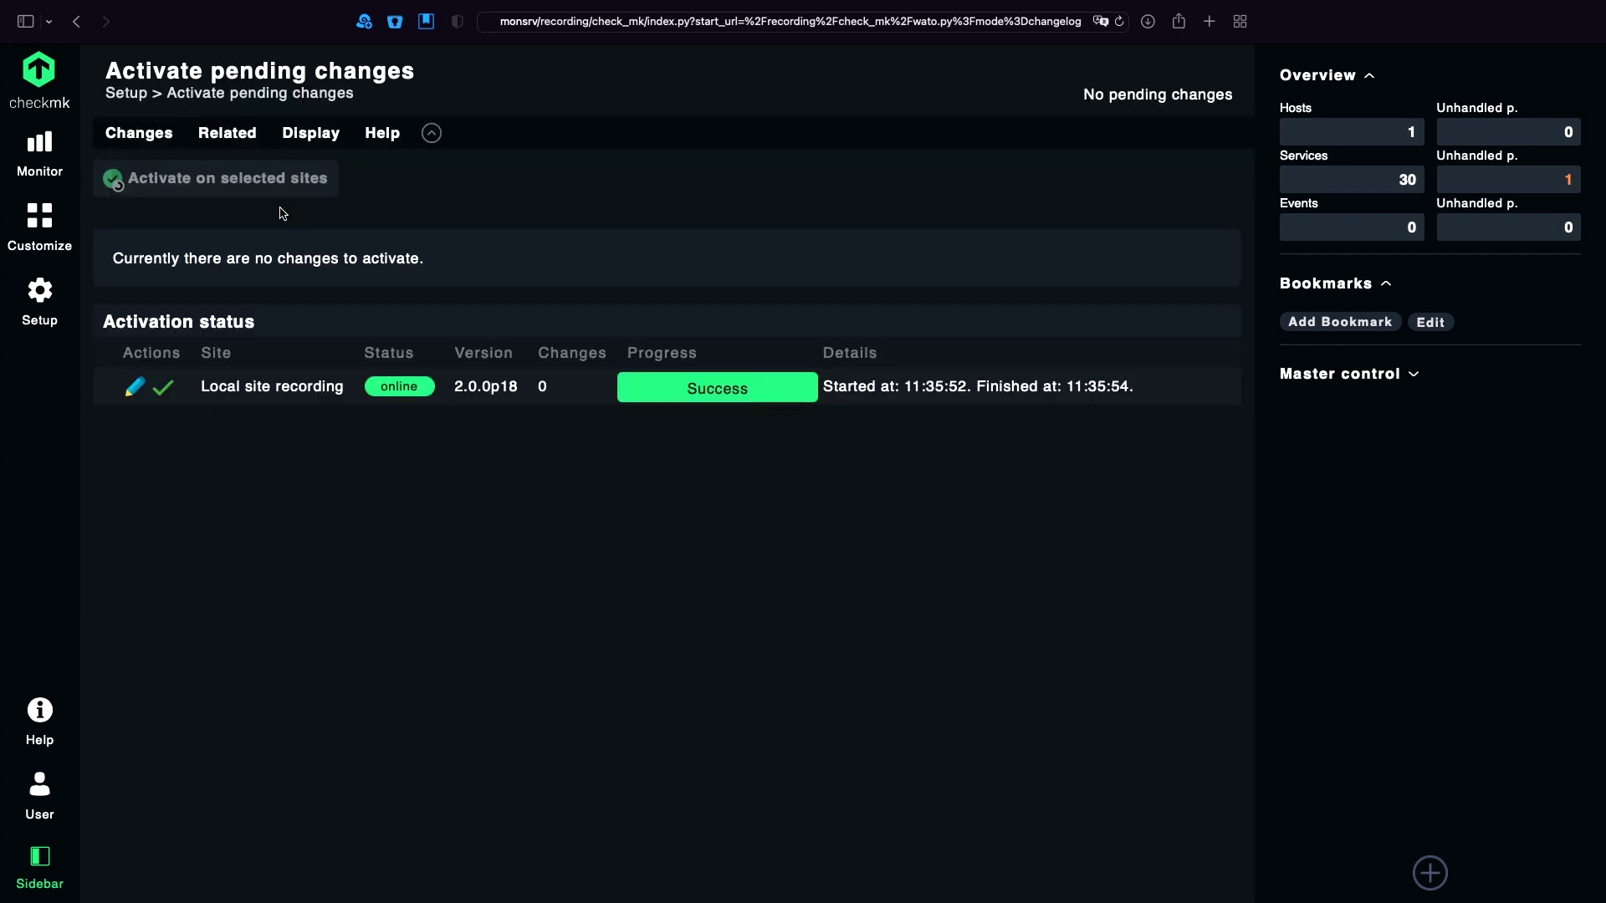
- Search Monitor for 'loc', open localhost's services, and check Log /var/log/syslog reads No error messages
{"action": "left_click", "coordinate": [54, 169]}
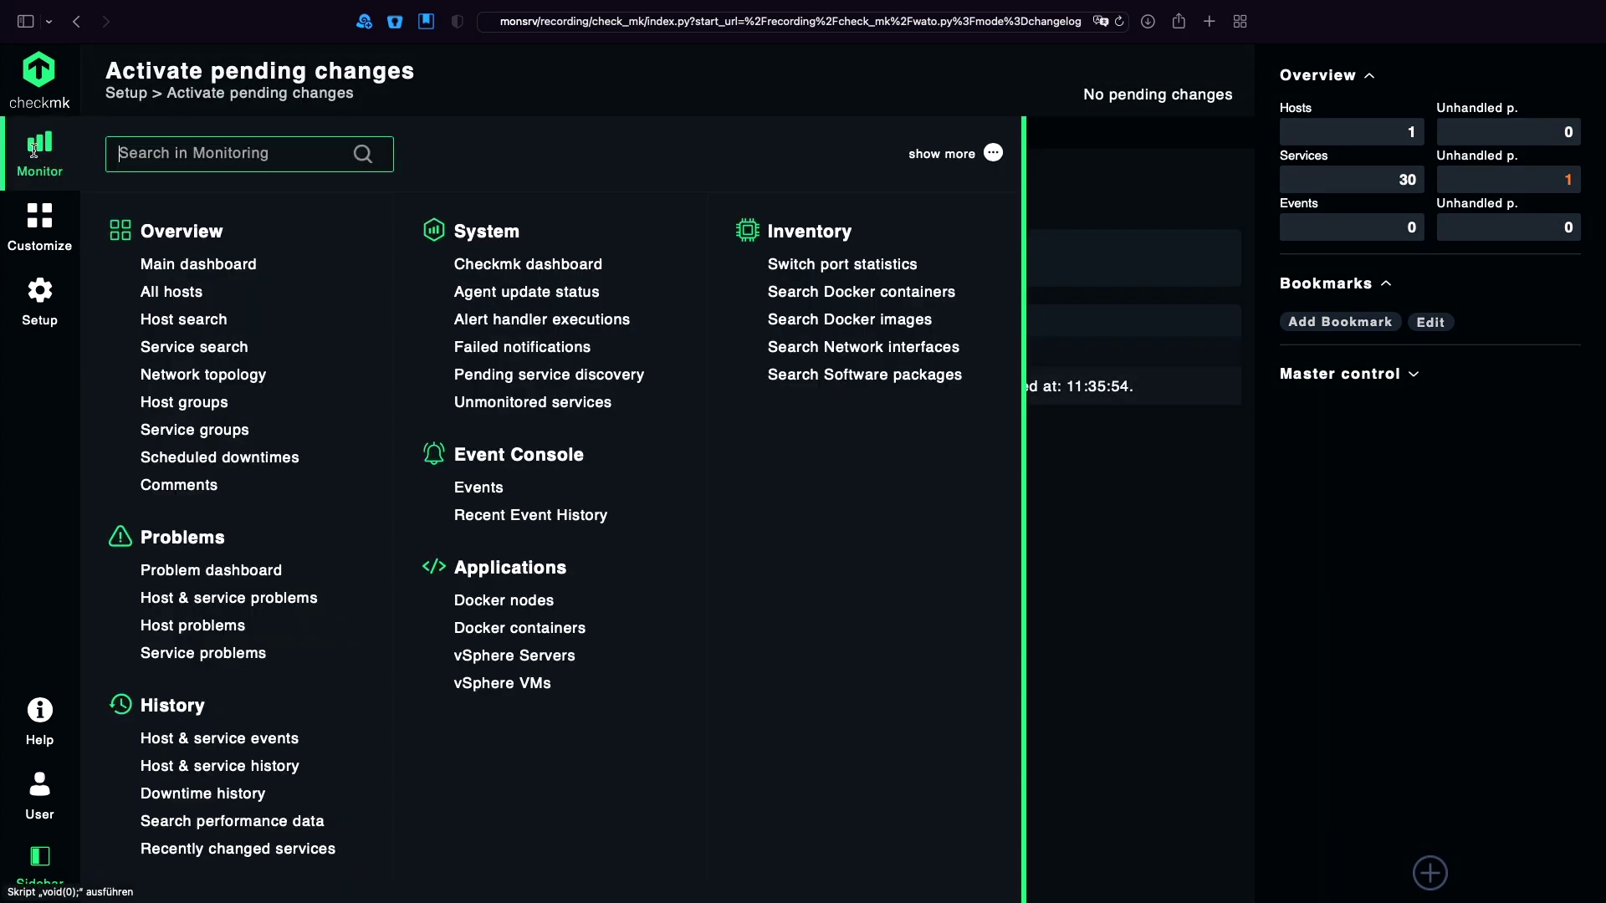
{"action": "type", "text": "loc"}
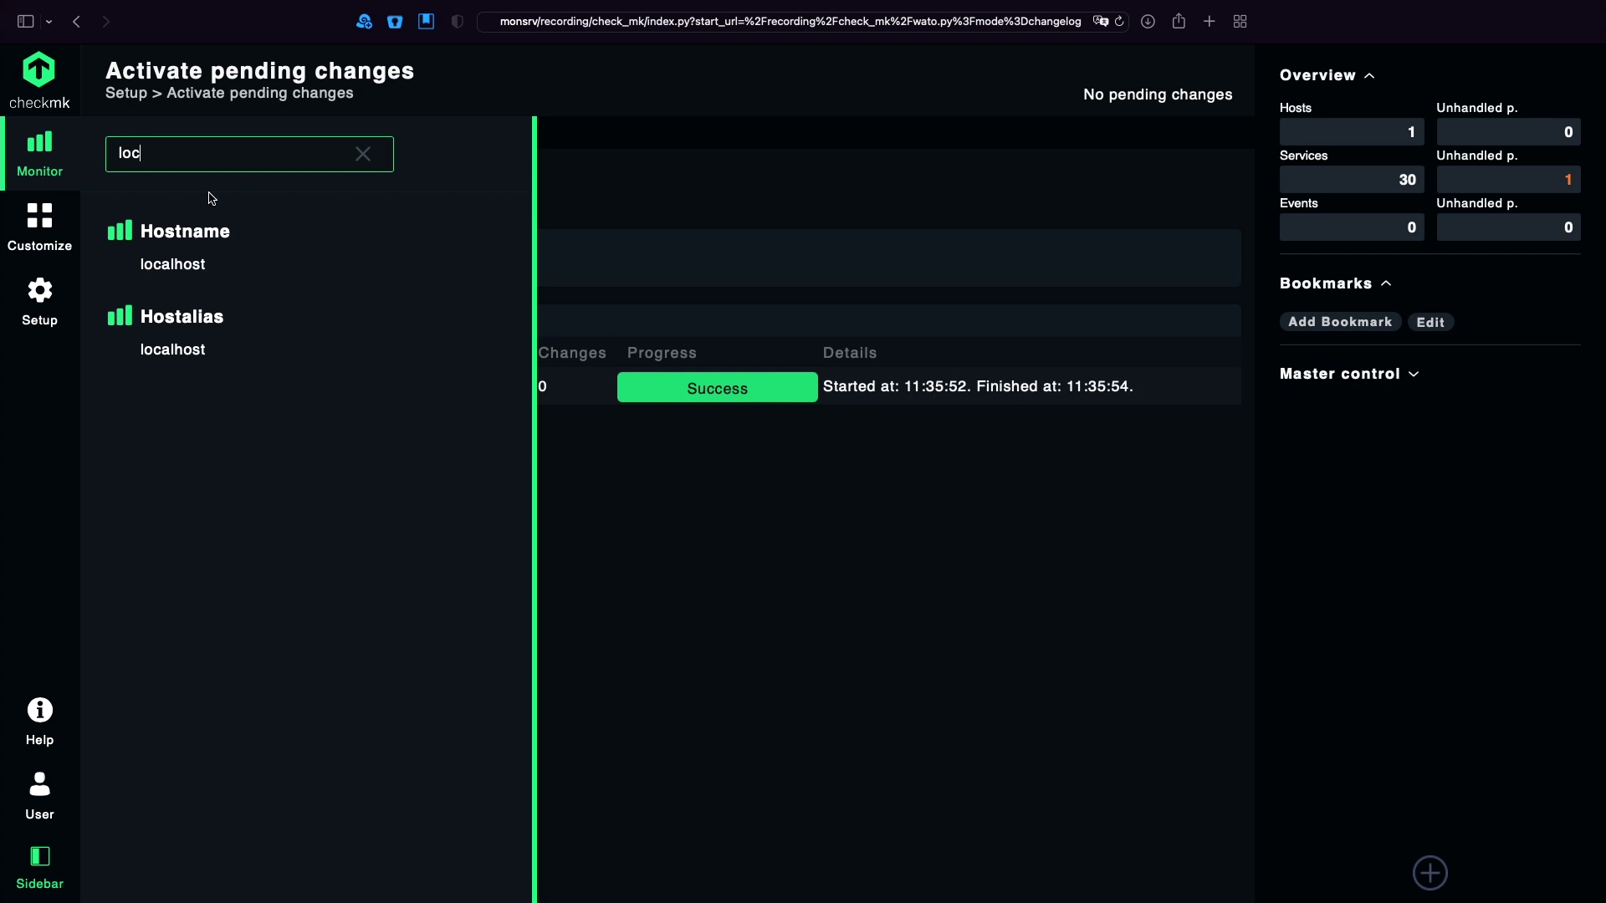
{"action": "left_click", "coordinate": [173, 264]}
{"action": "scroll", "coordinate": [128, 699], "scroll_direction": "down", "scroll_amount": 2}
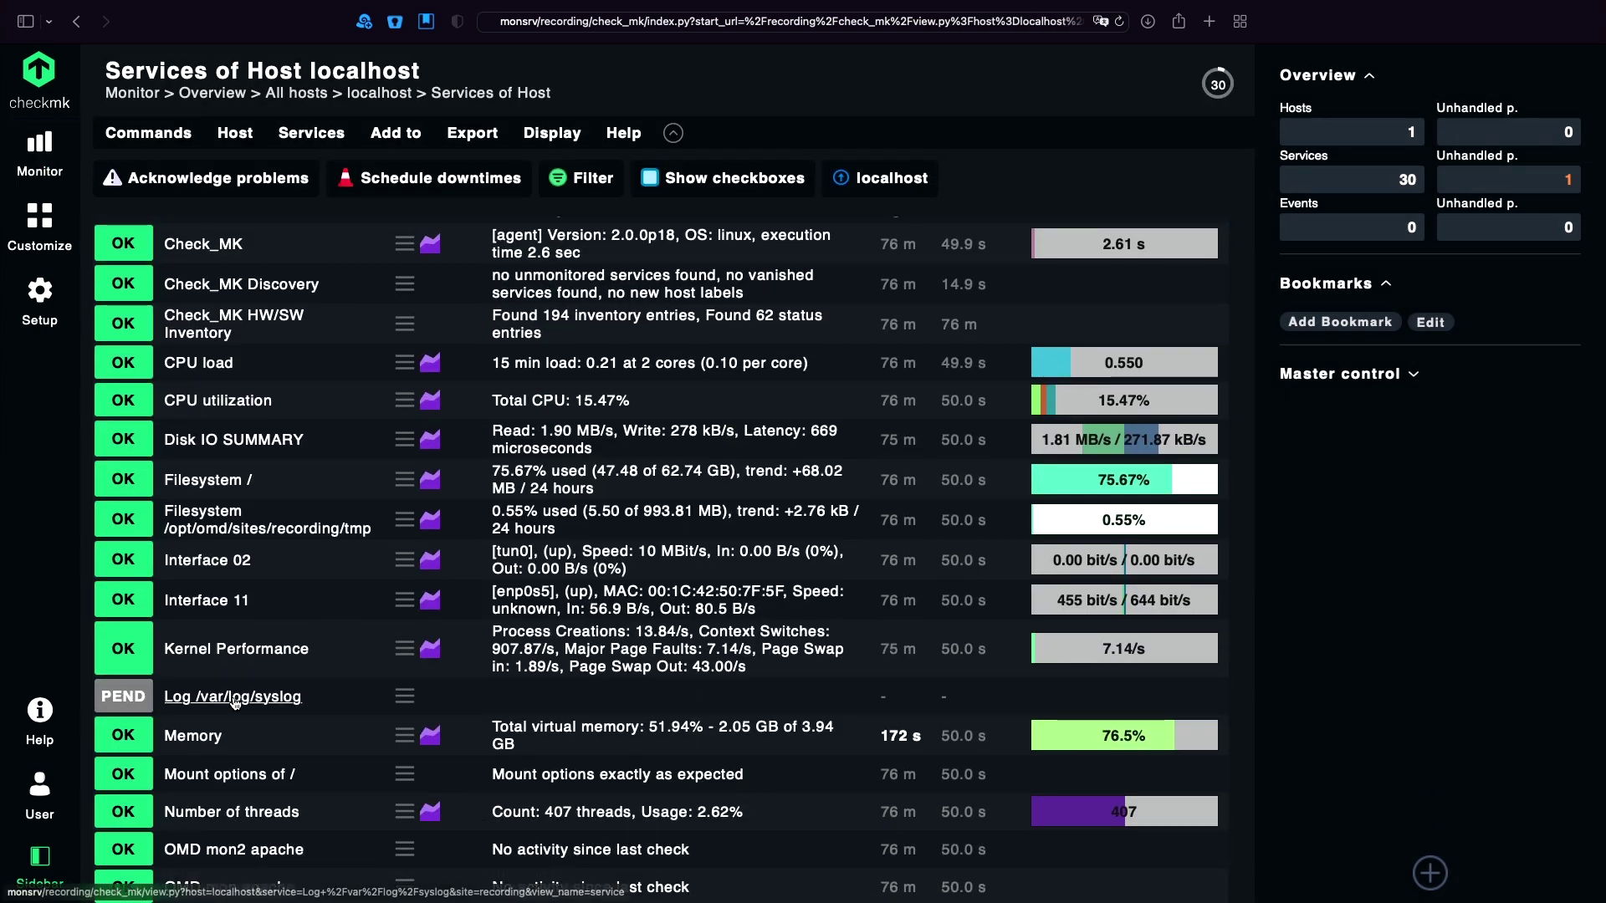
{"action": "left_click", "coordinate": [405, 700]}
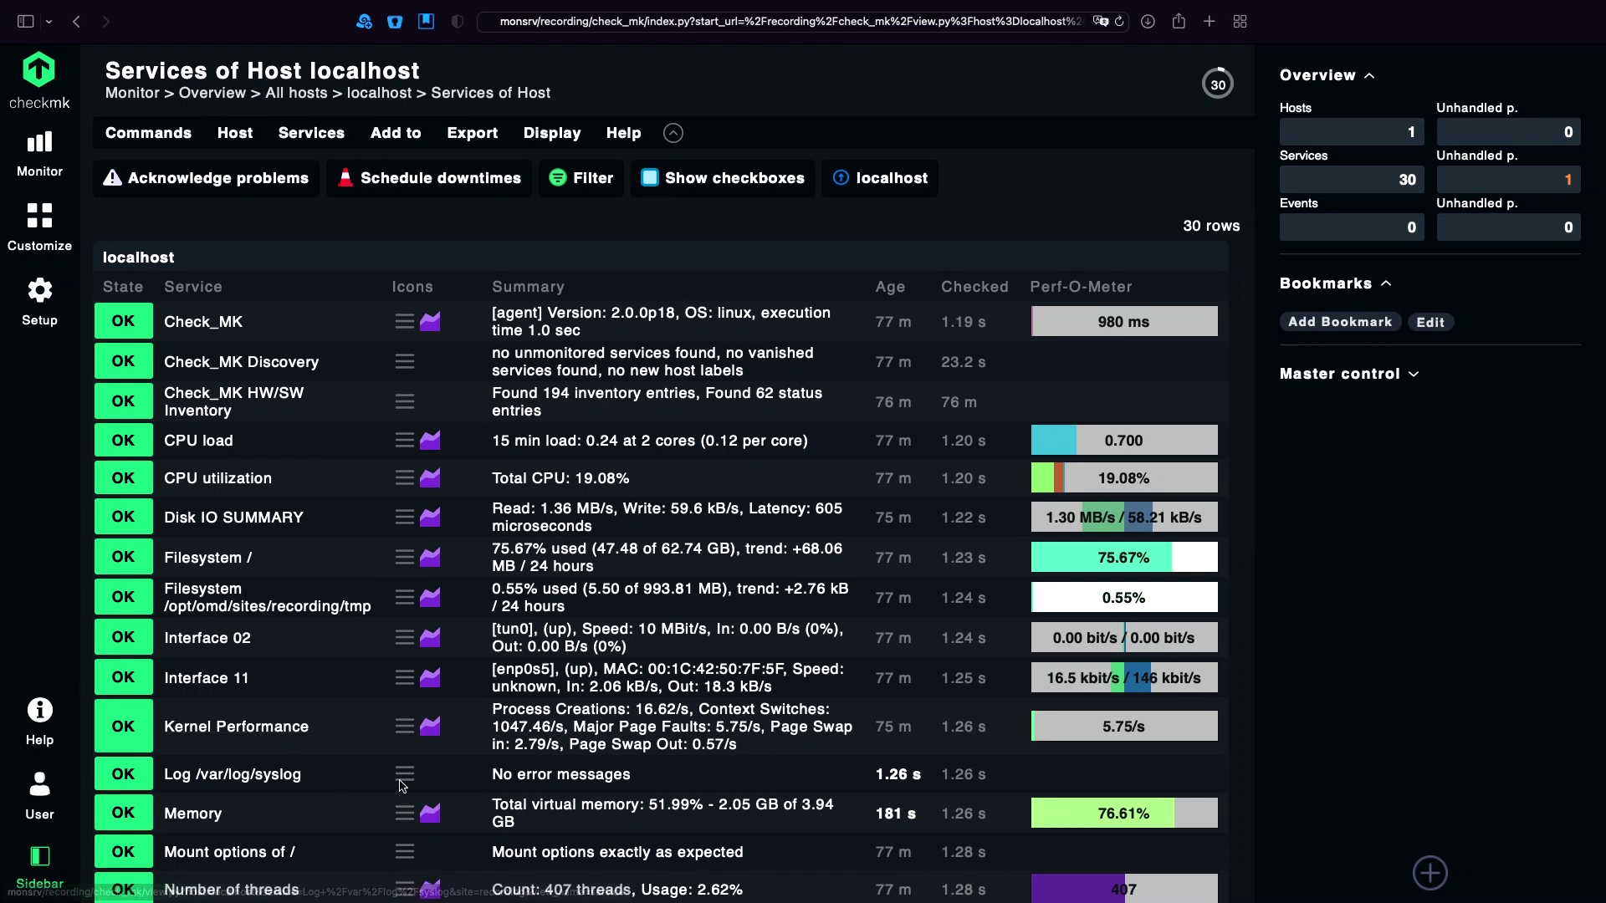
{"action": "left_click_drag", "start_coordinate": [494, 777], "coordinate": [763, 781]}
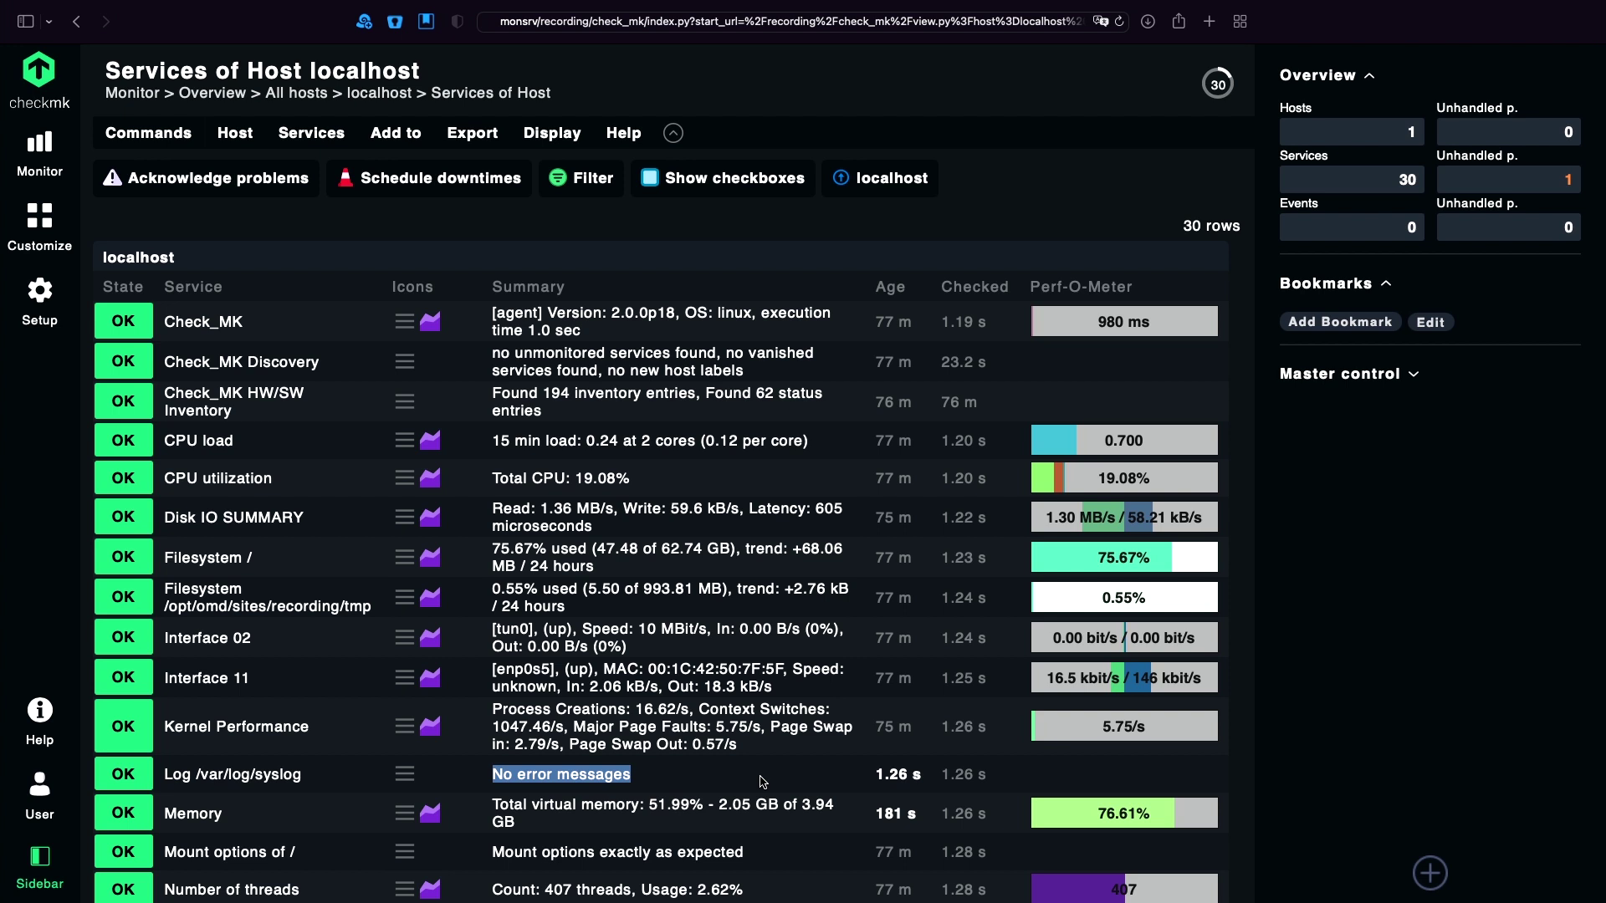
- Write 'Error: Something wrong' to the system log with the logger command
{"action": "key", "text": "super+Tab"}
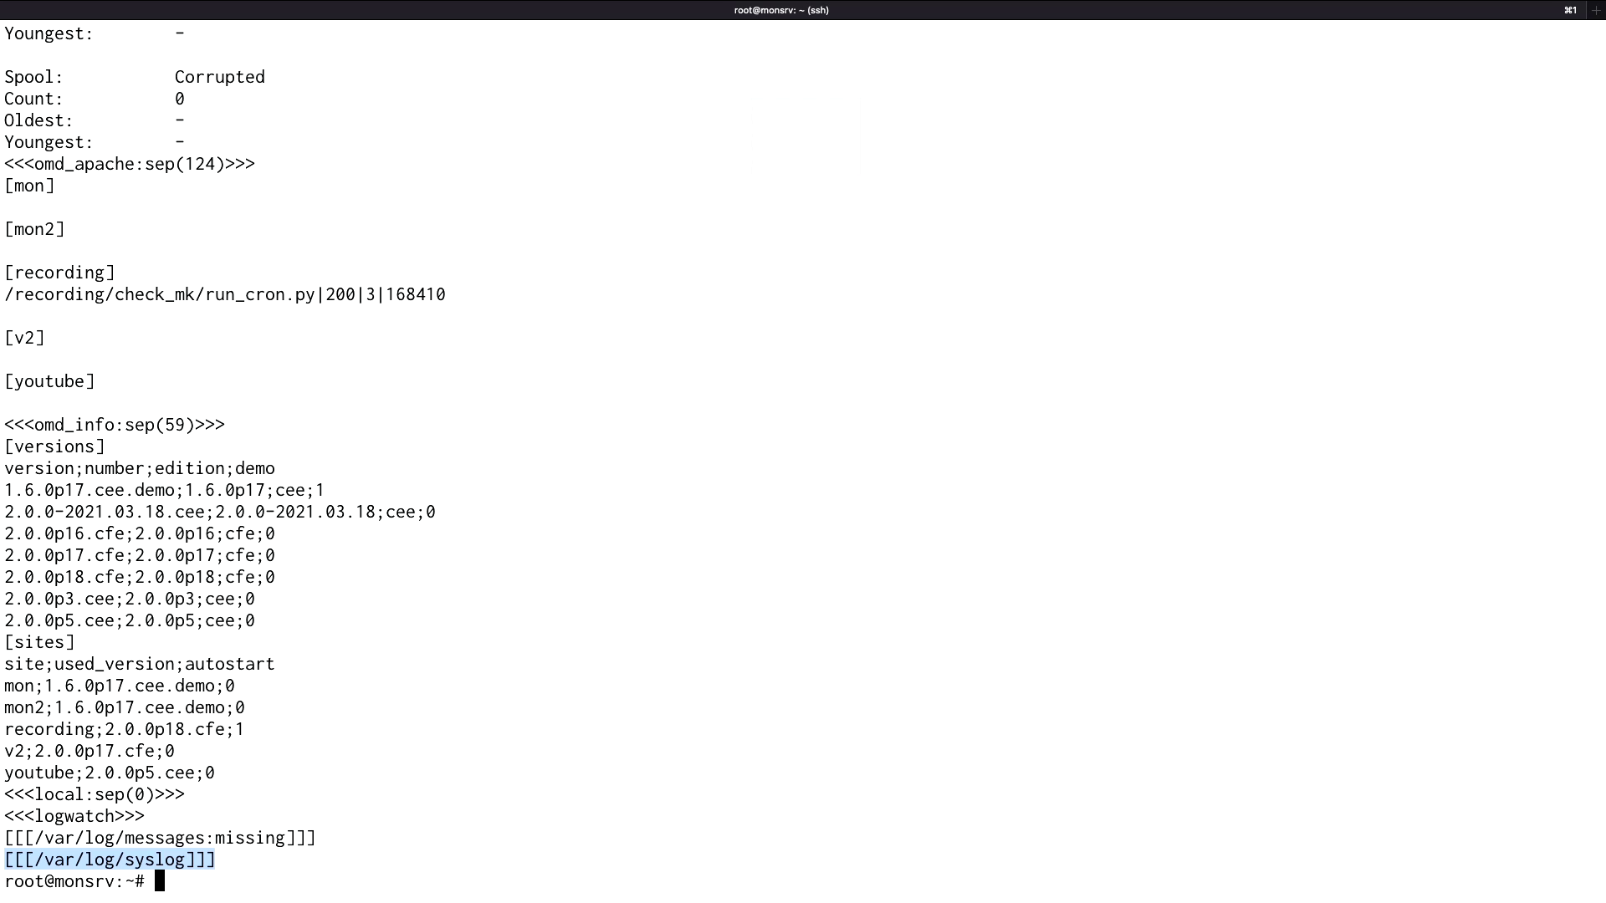
{"action": "type", "text": "logger "}
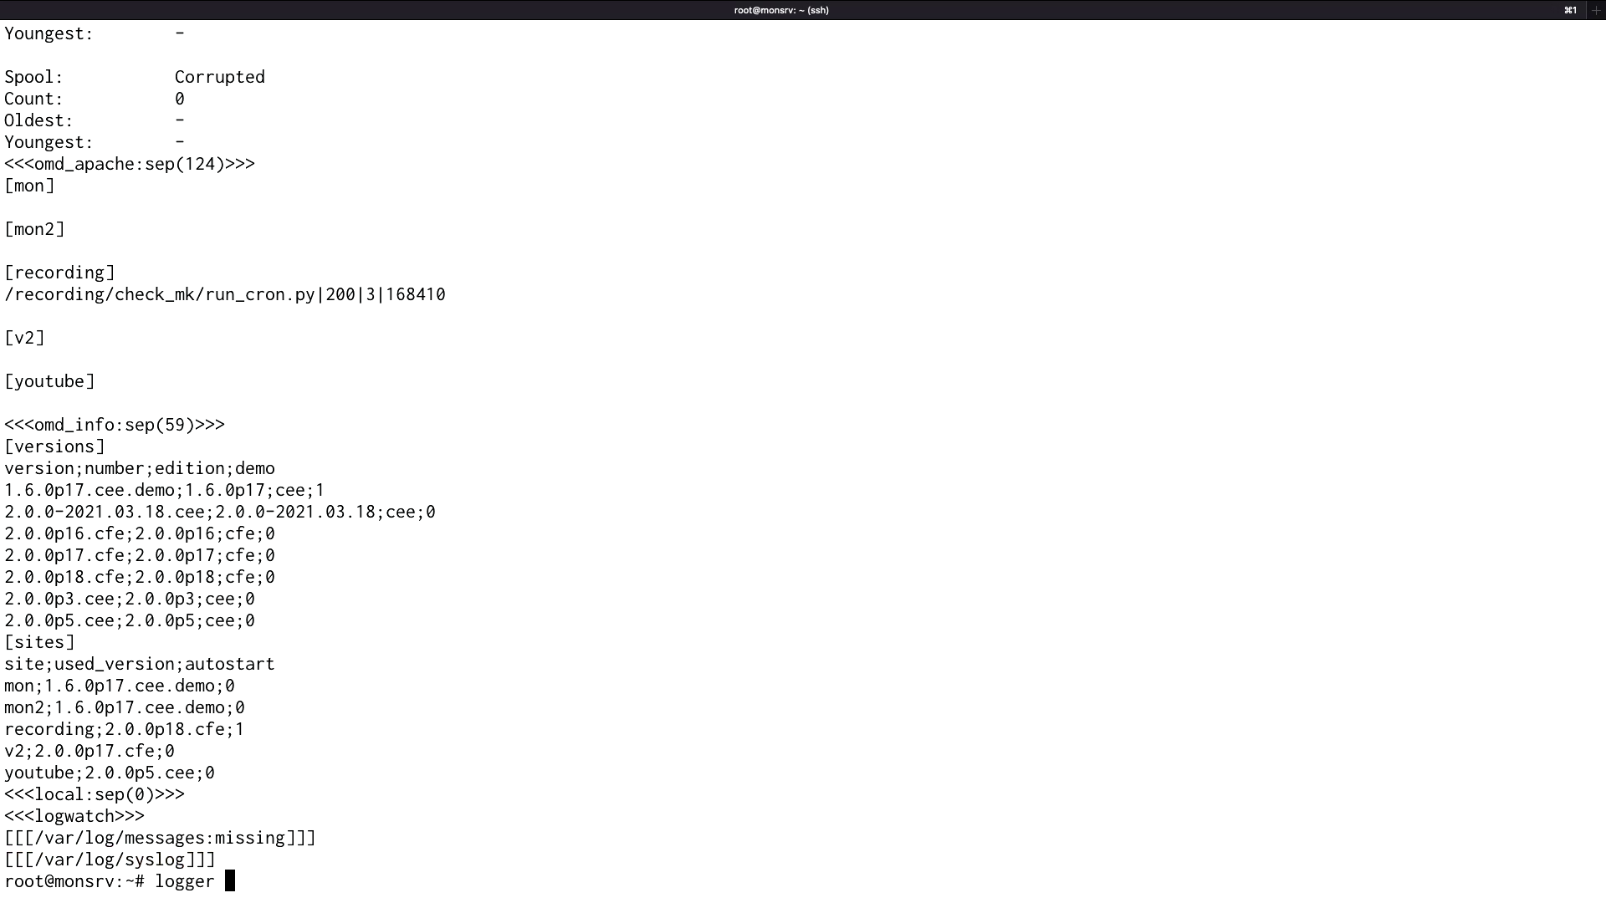
{"action": "type", "text": "Error: SOm"}
{"action": "key", "text": "BackSpace"}
{"action": "key", "text": "BackSpace"}
{"action": "type", "text": "omething"}
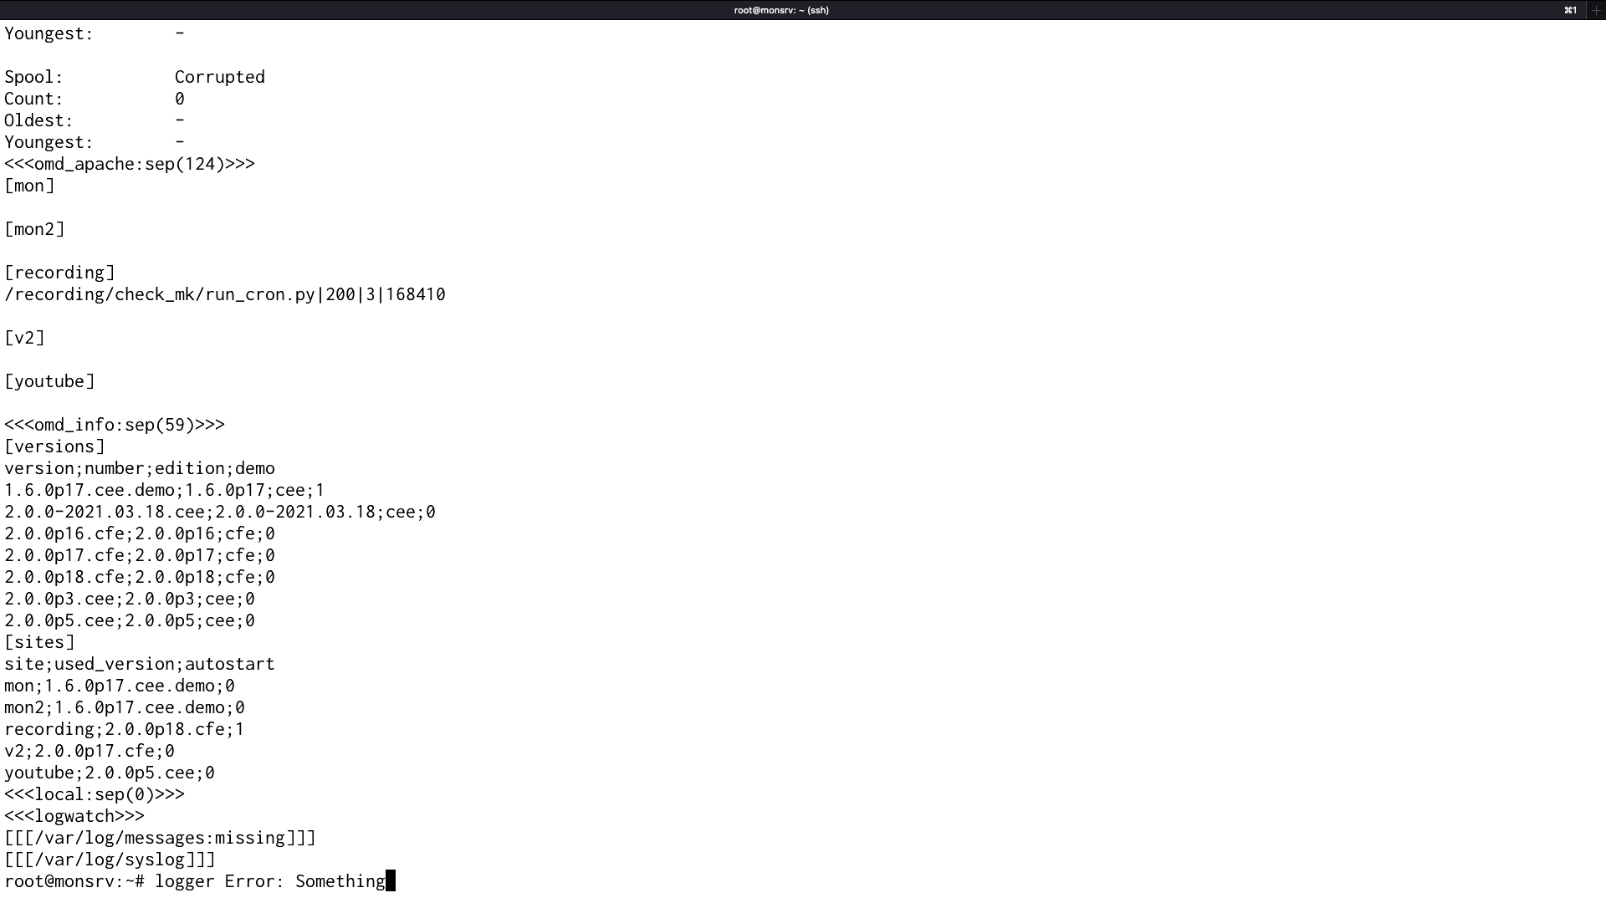
{"action": "type", "text": " wrong"}
{"action": "key", "text": "Return"}
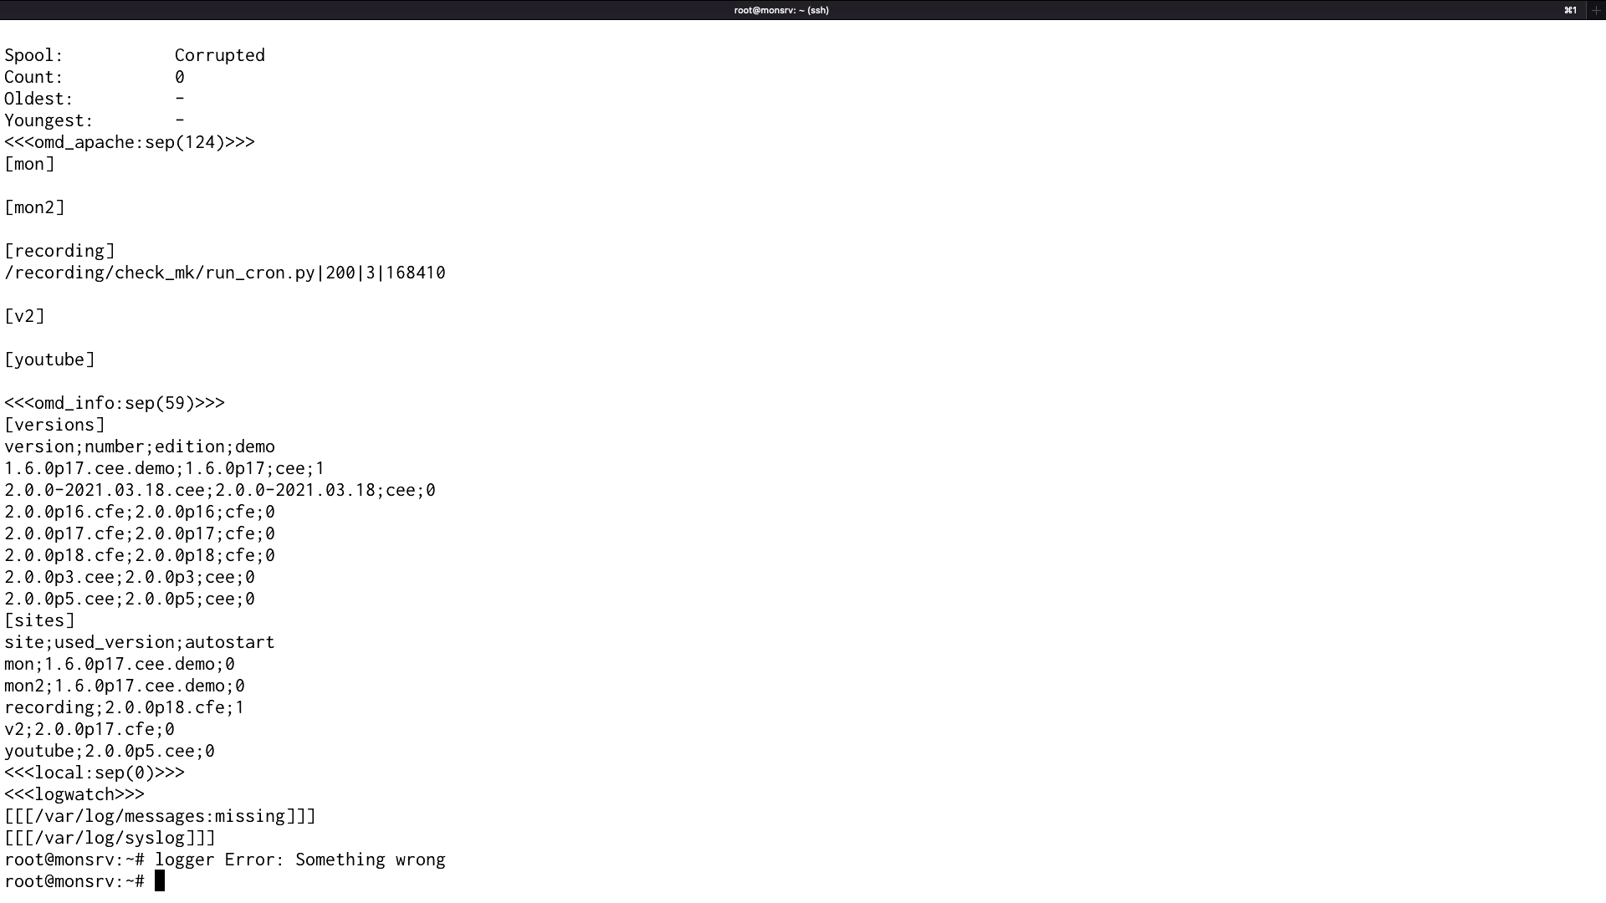
{"action": "key", "text": "Return"}
{"action": "key", "text": "Return"}
{"action": "key", "text": "Return"}
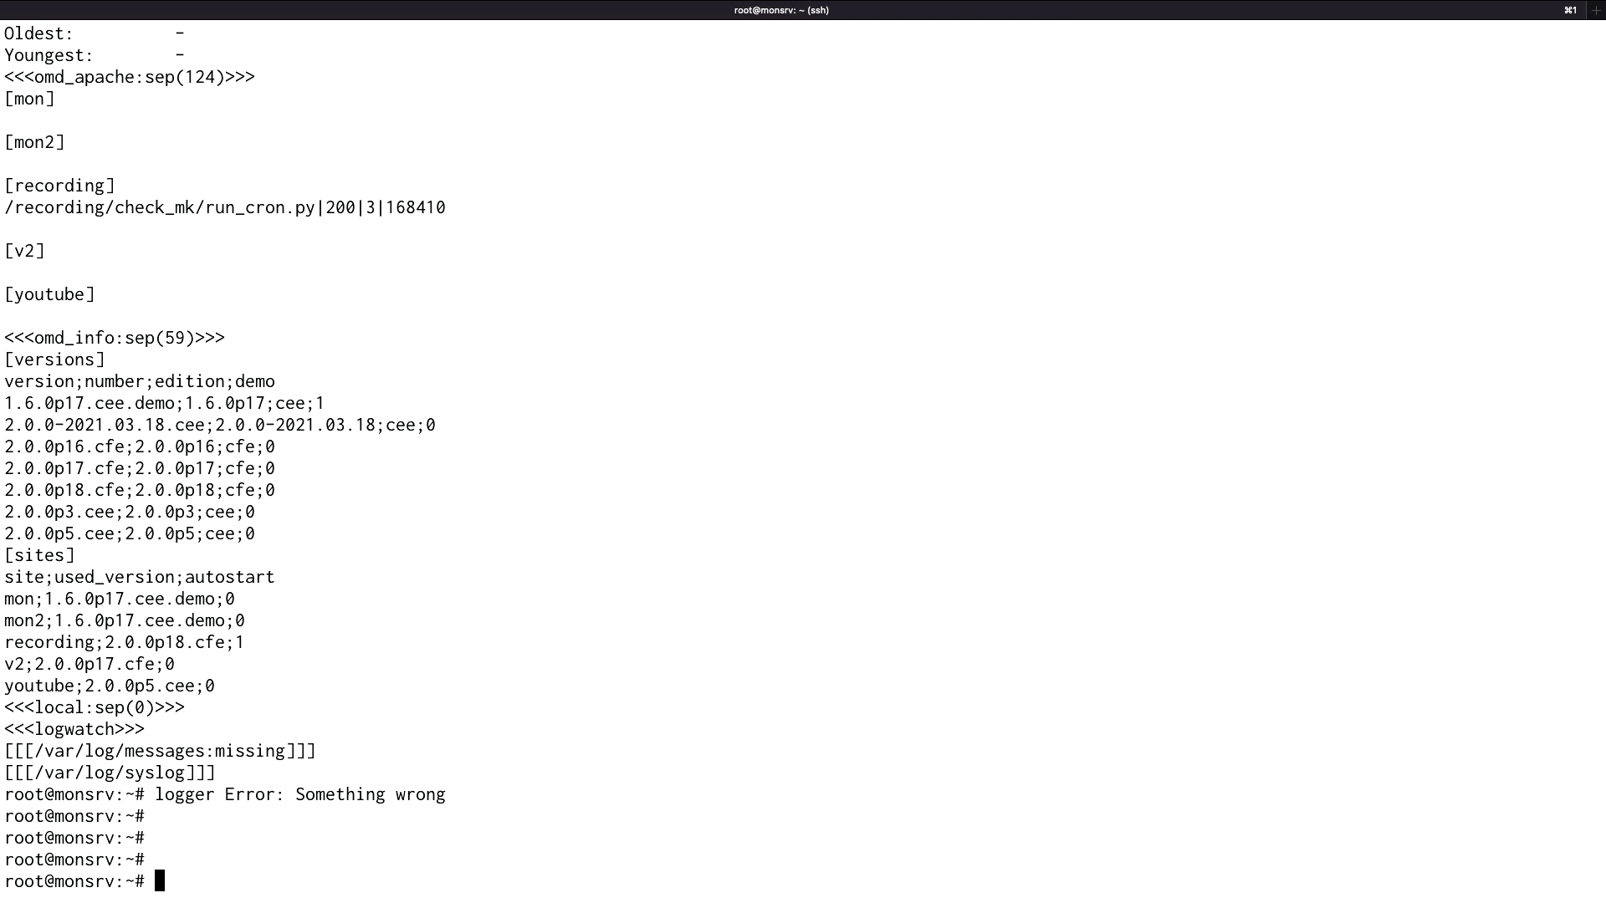
- Follow /var/log/syslog with tail -f and mark the new error line at the end
{"action": "type", "text": "tail -f /var/log/sys"}
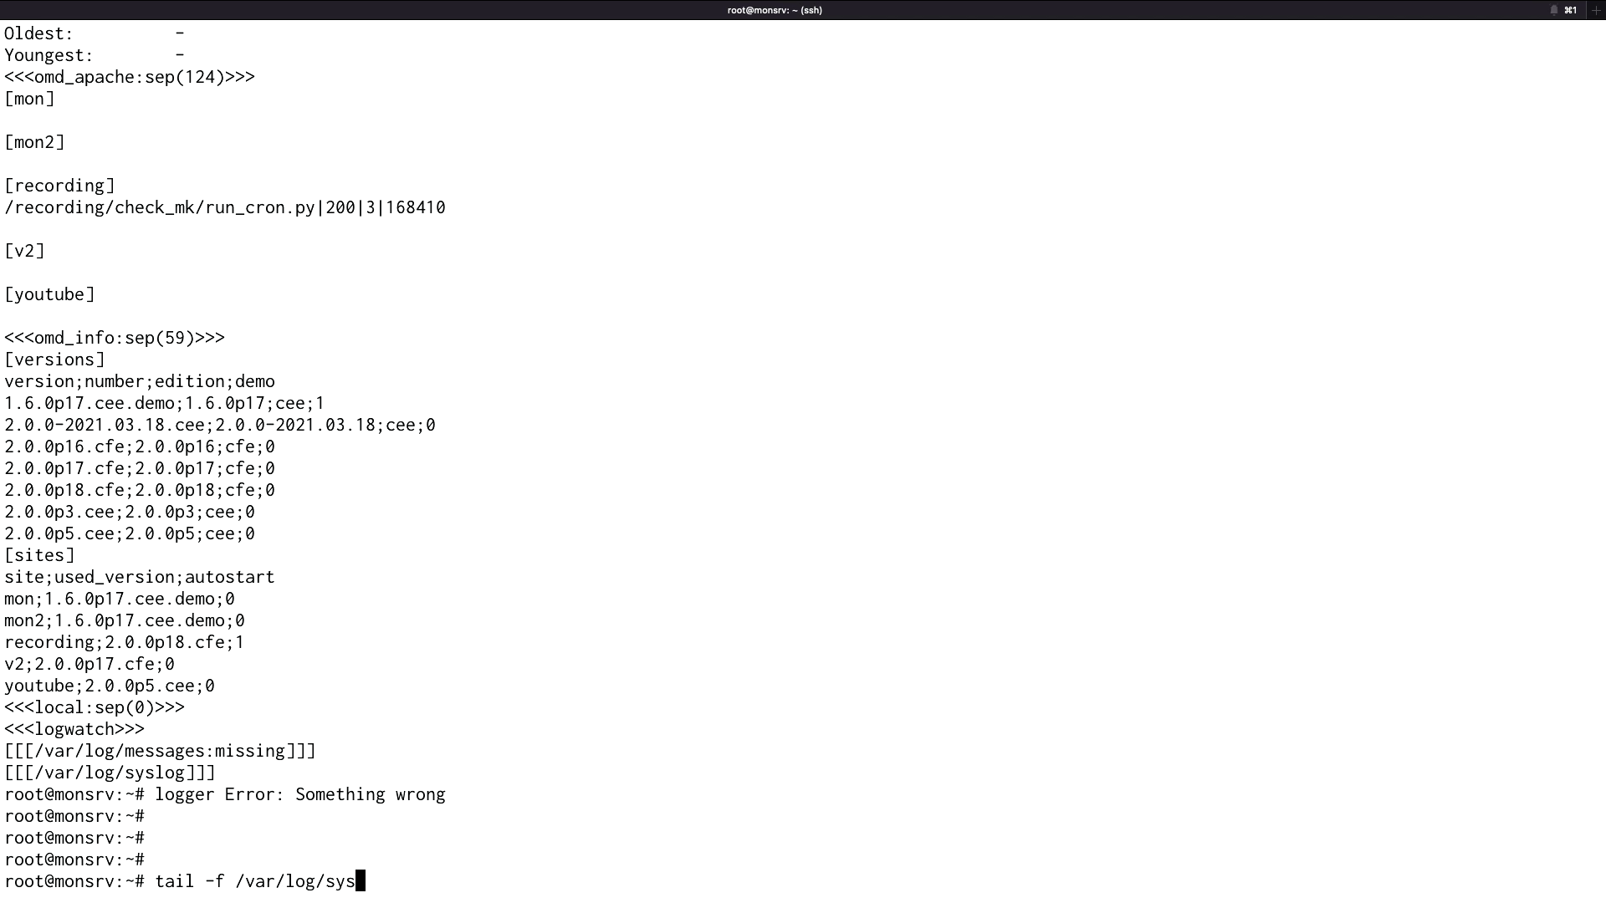
{"action": "type", "text": "log"}
{"action": "key", "text": "Return"}
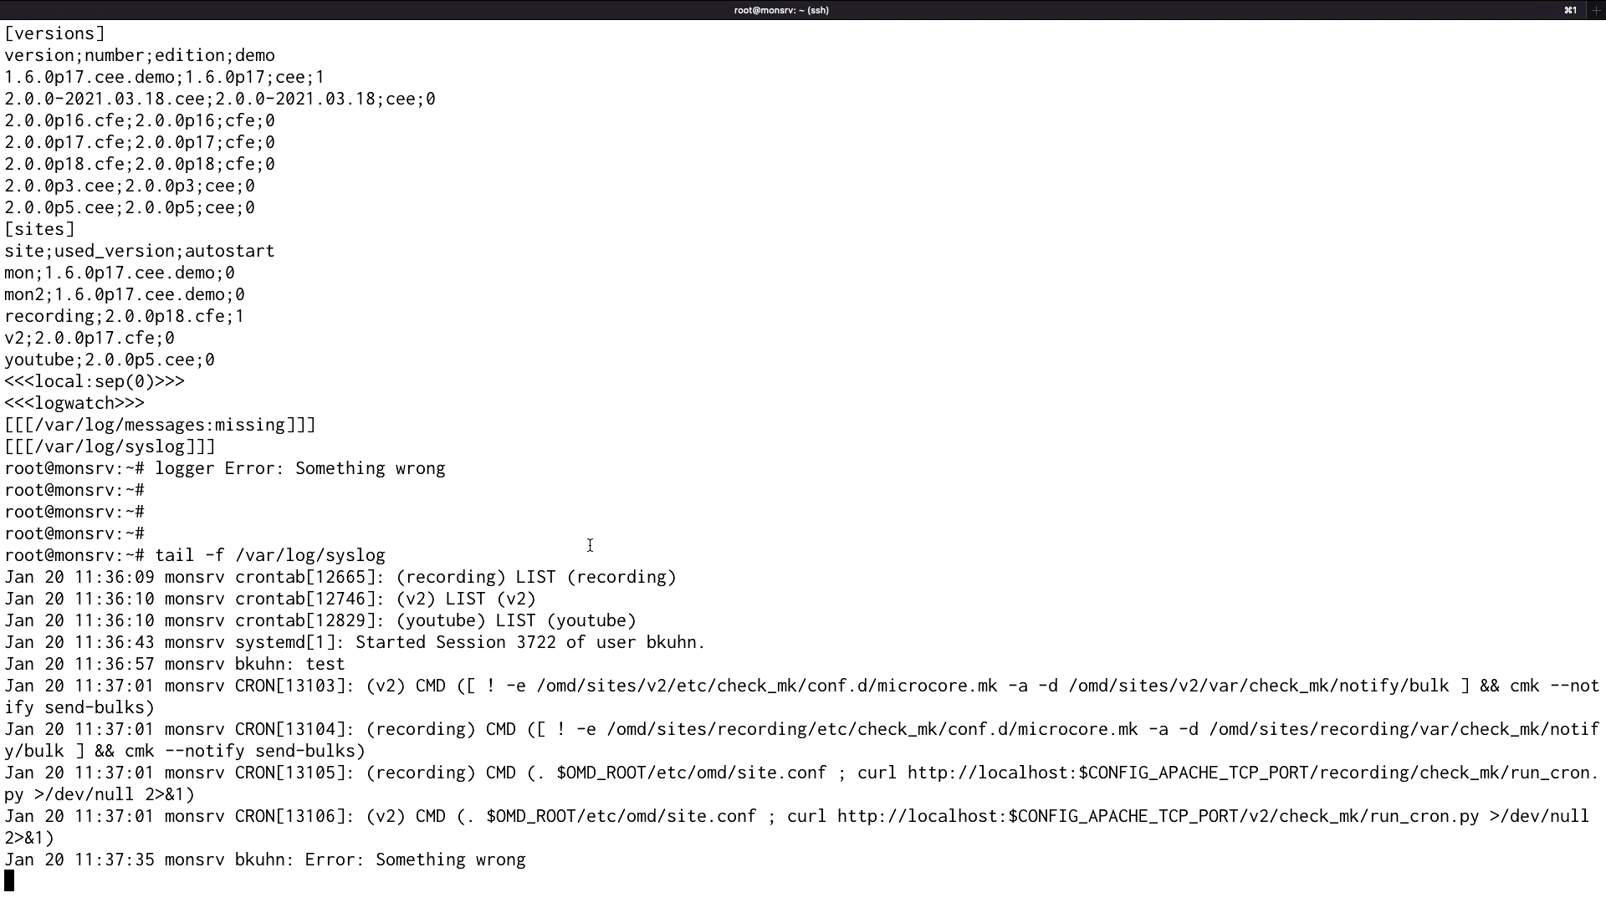
{"action": "left_click_drag", "start_coordinate": [233, 858], "coordinate": [550, 860]}
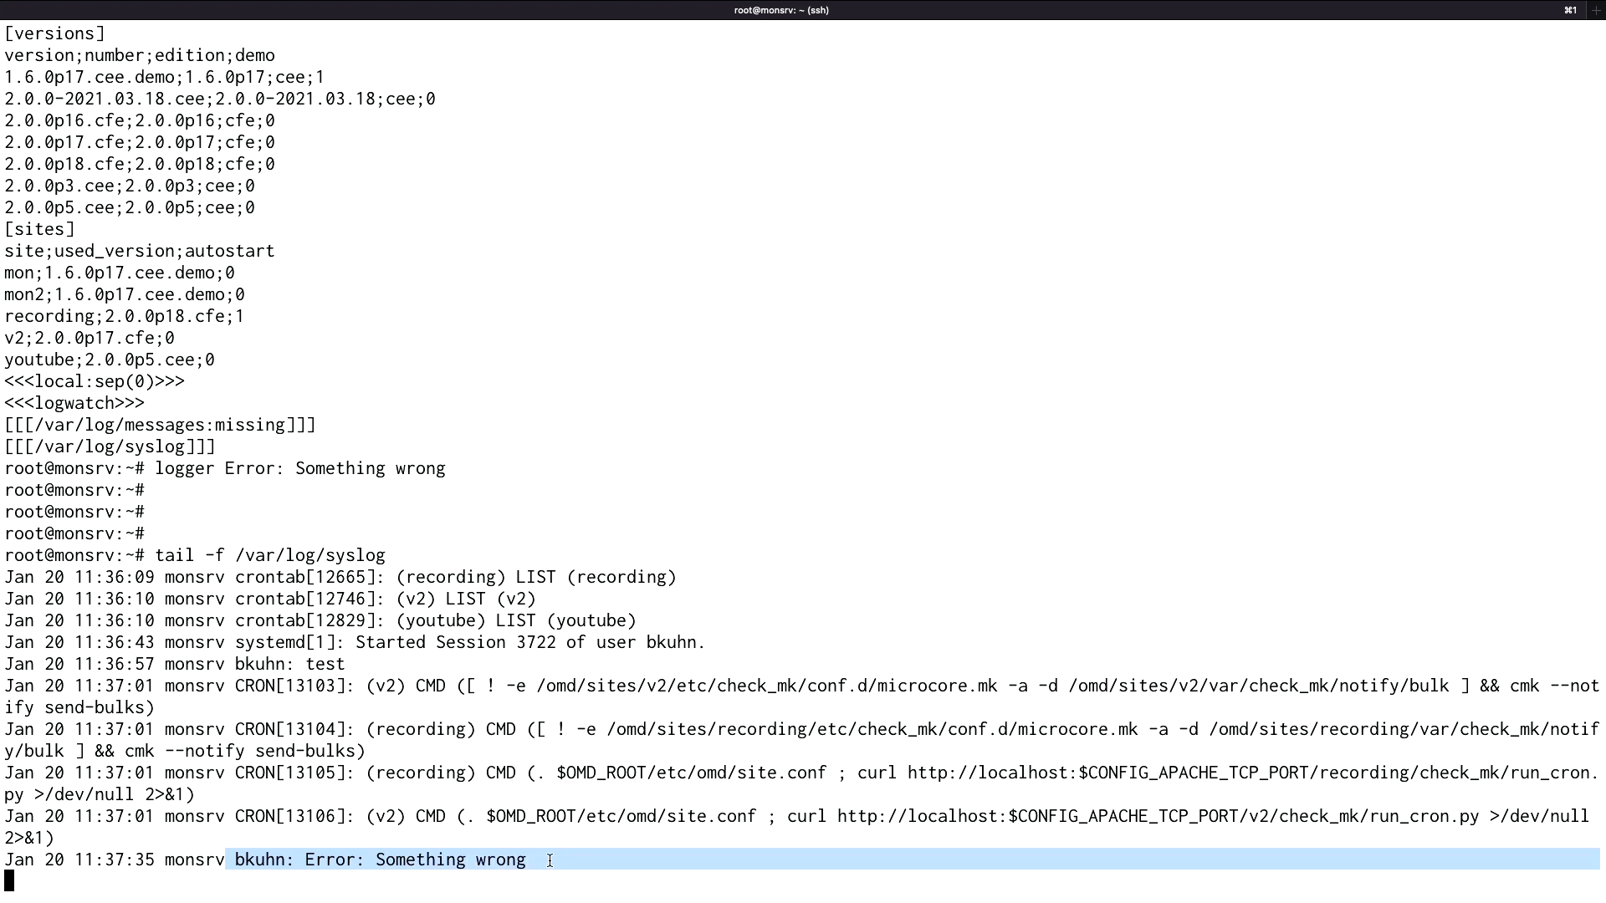
- Reschedule the Check_MK check on localhost so Log /var/log/syslog turns CRIT
{"action": "key", "text": "super+Tab"}
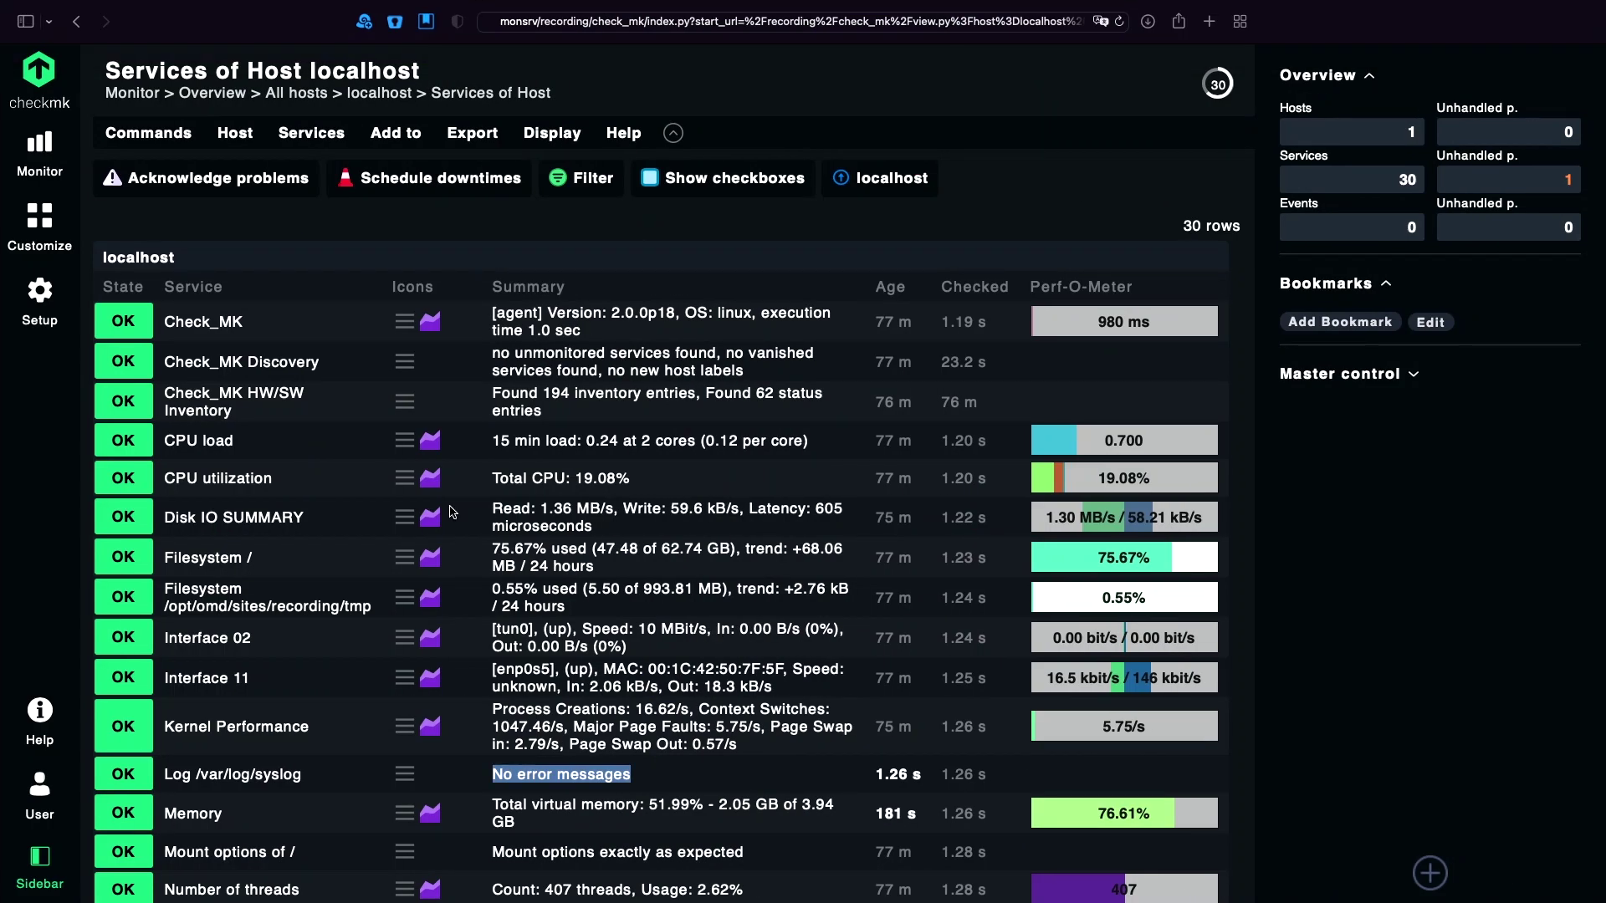
{"action": "left_click", "coordinate": [405, 323]}
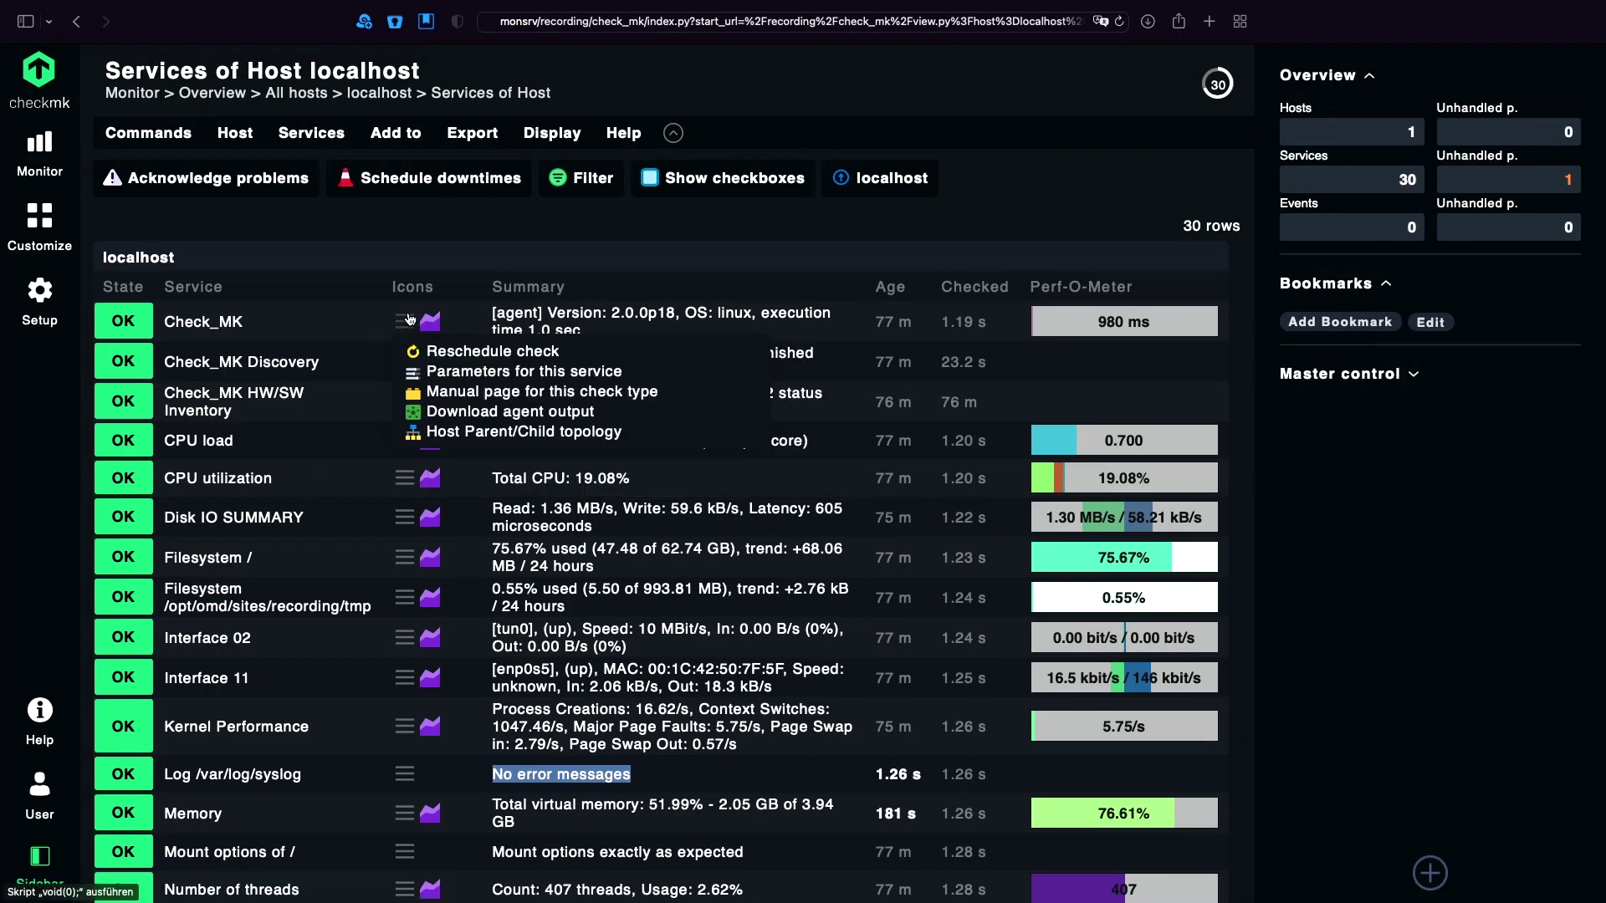
{"action": "left_click", "coordinate": [452, 350]}
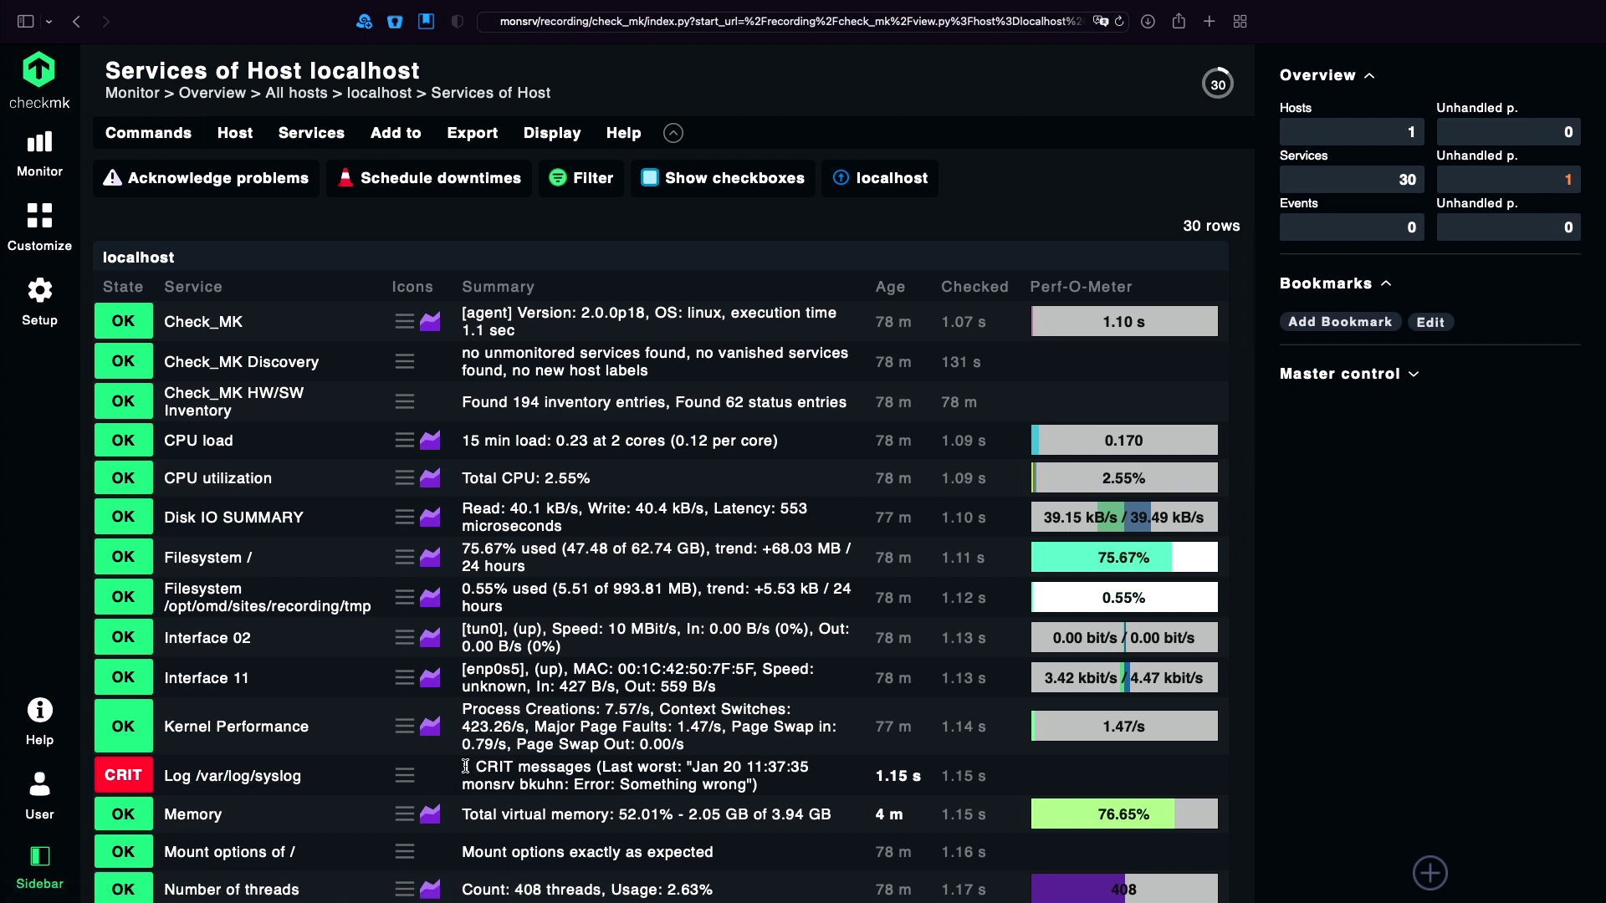
{"action": "left_click_drag", "start_coordinate": [464, 767], "coordinate": [778, 783]}
{"action": "left_click", "coordinate": [778, 784]}
- Open the stored syslog log file from the Log /var/log/syslog service's menu
{"action": "left_click", "coordinate": [404, 777]}
{"action": "scroll", "coordinate": [435, 765], "scroll_direction": "down", "scroll_amount": 3}
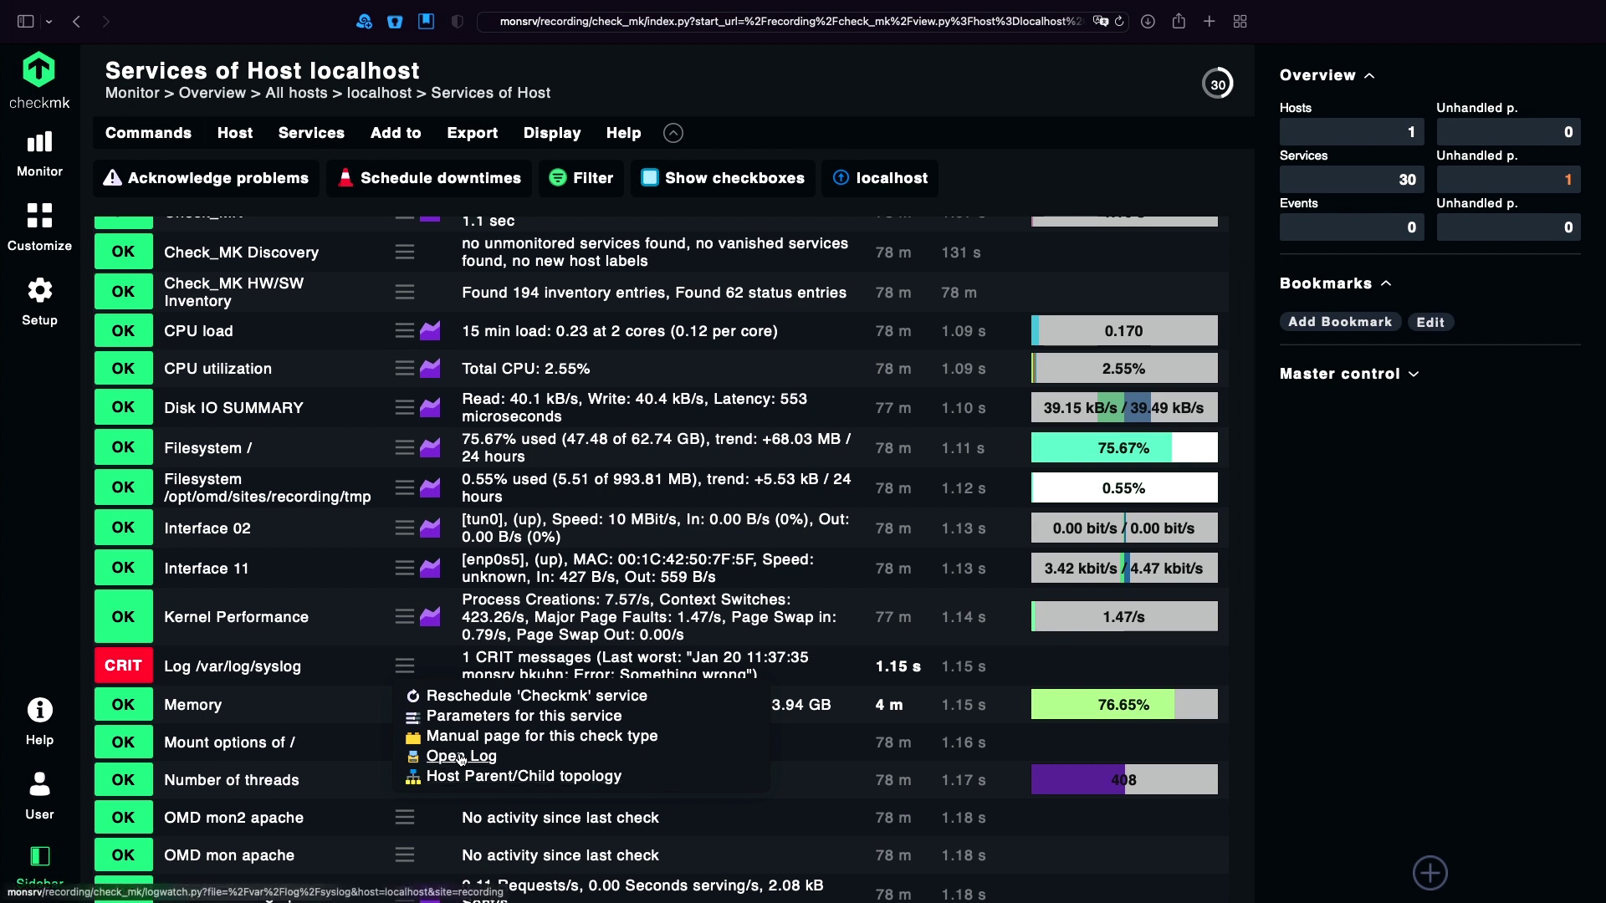
{"action": "left_click", "coordinate": [461, 758]}
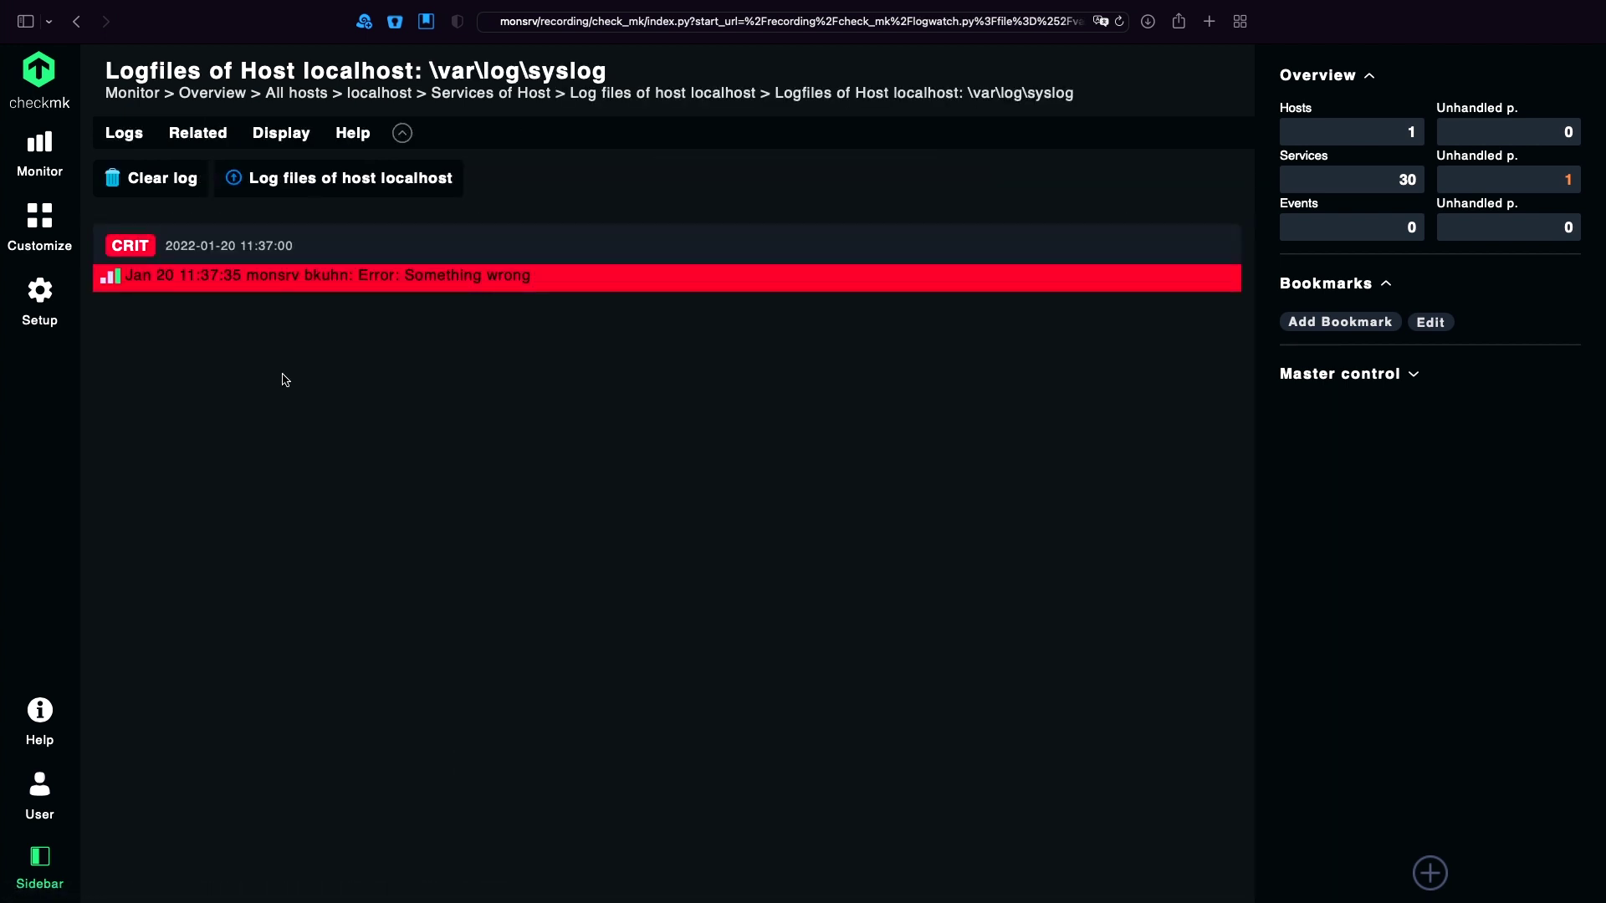
- Clear the stored 'Error: Something wrong' syslog entry and confirm the deletion with Yes
{"action": "left_click_drag", "start_coordinate": [143, 277], "coordinate": [556, 279]}
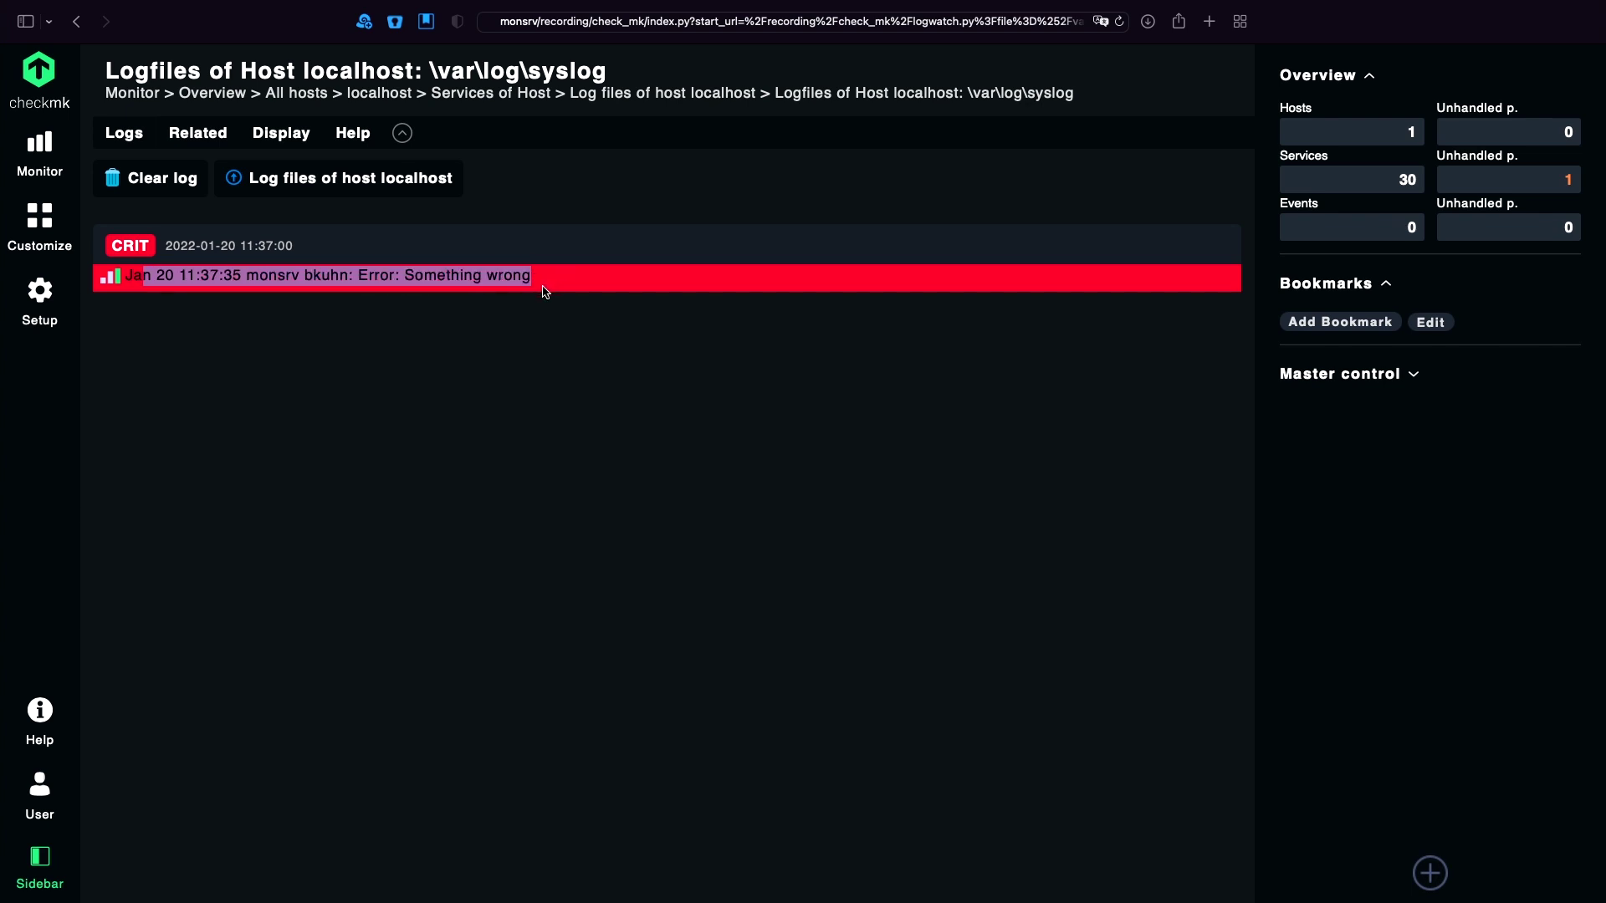
{"action": "left_click", "coordinate": [305, 334]}
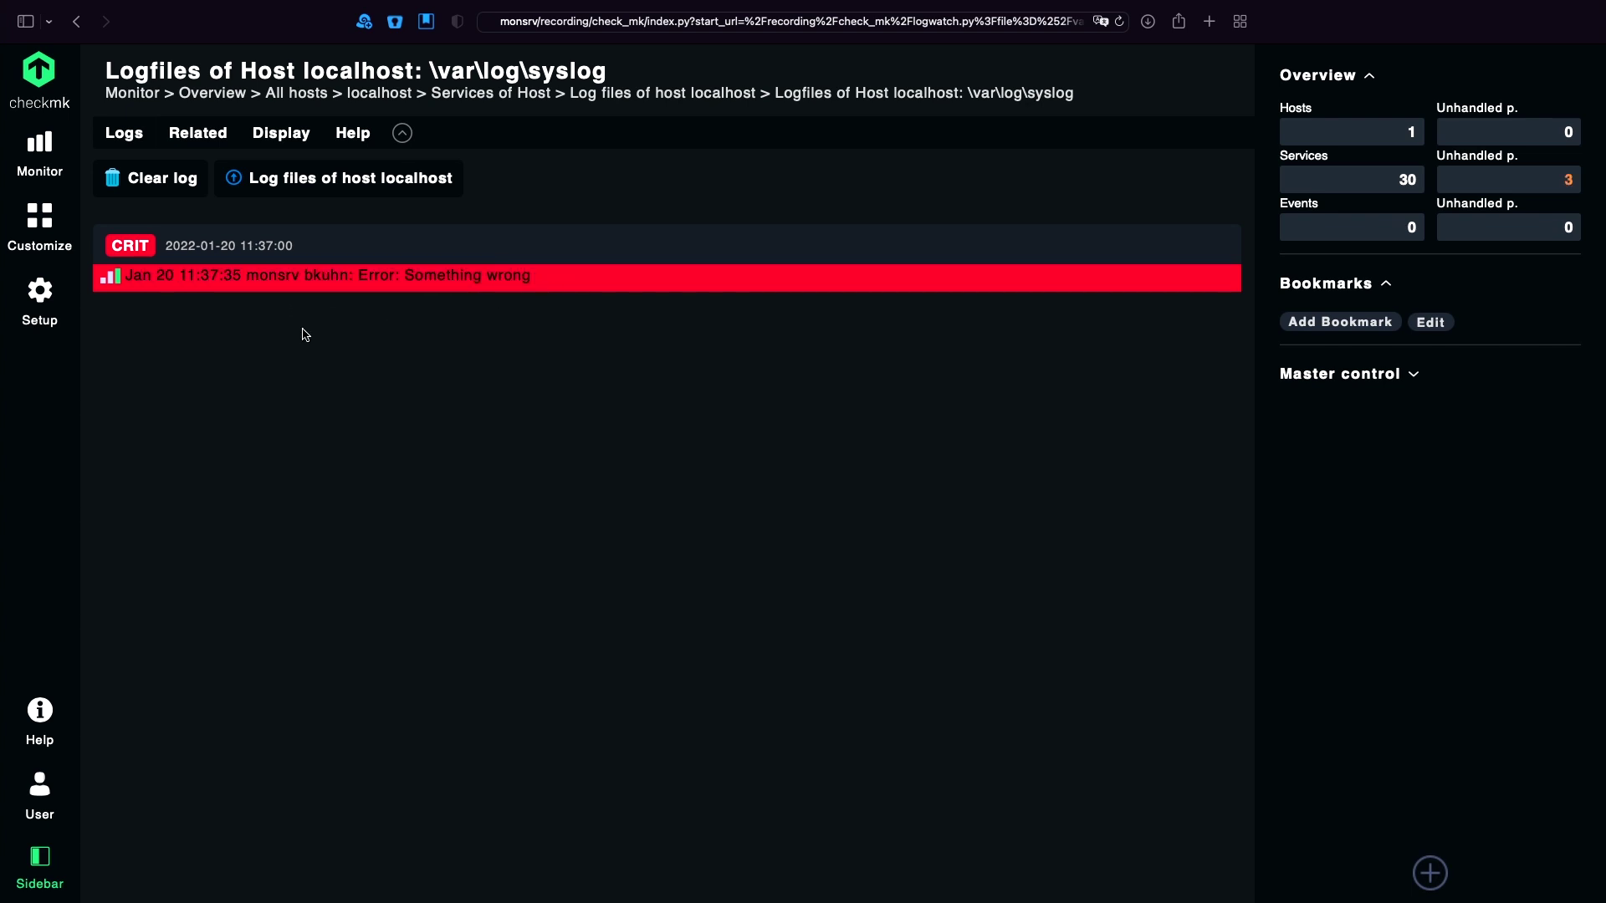
{"action": "left_click", "coordinate": [171, 181]}
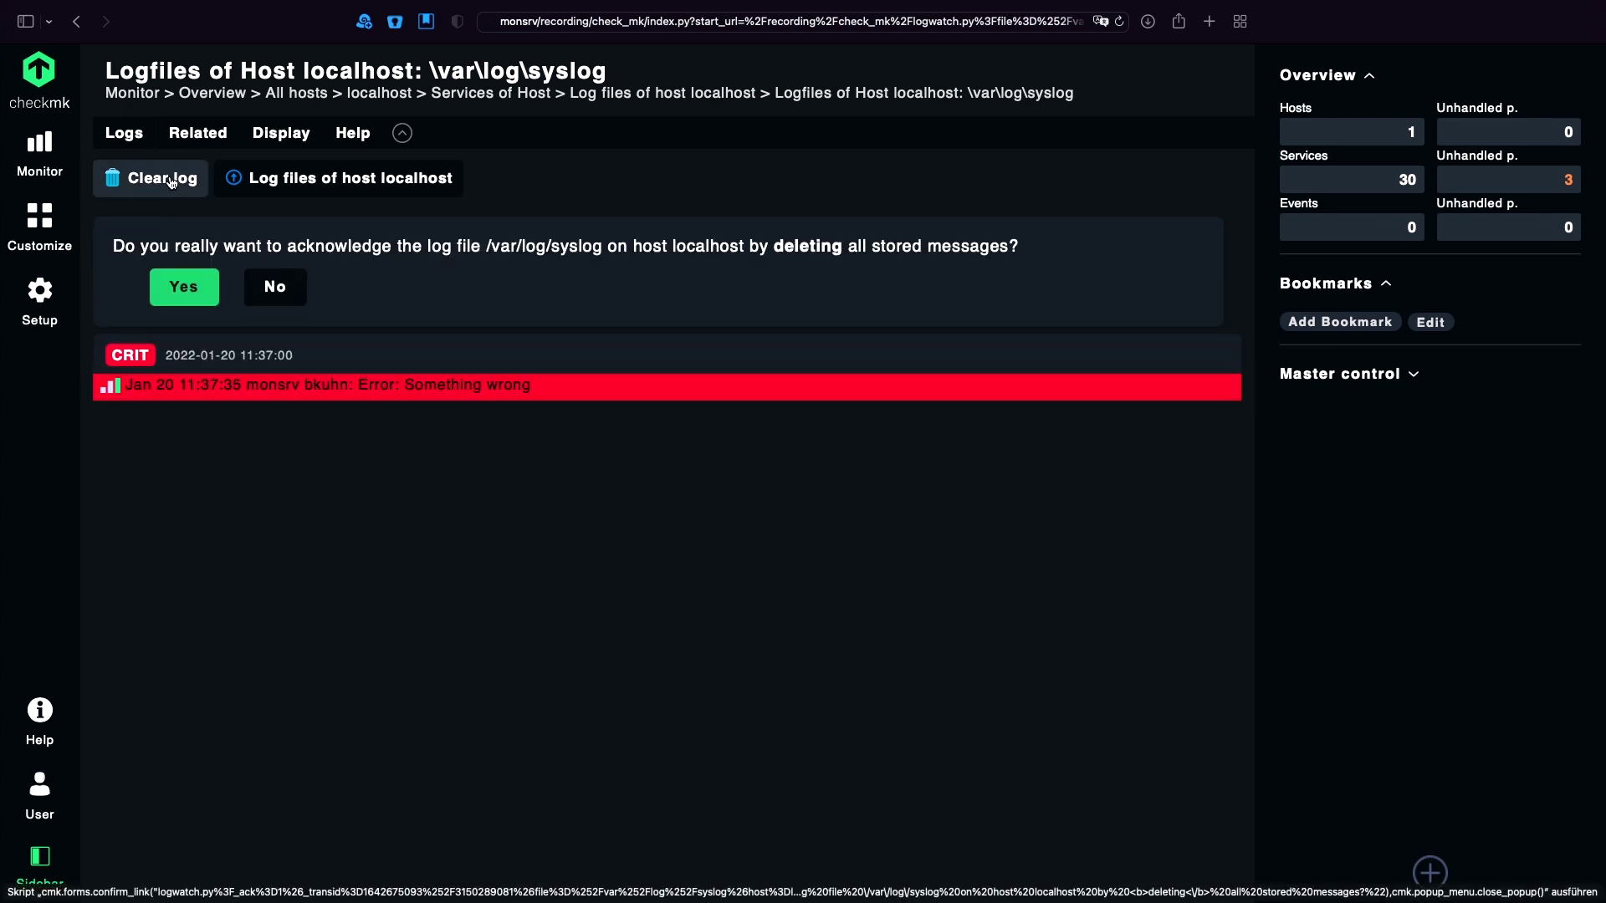
{"action": "left_click", "coordinate": [187, 286]}
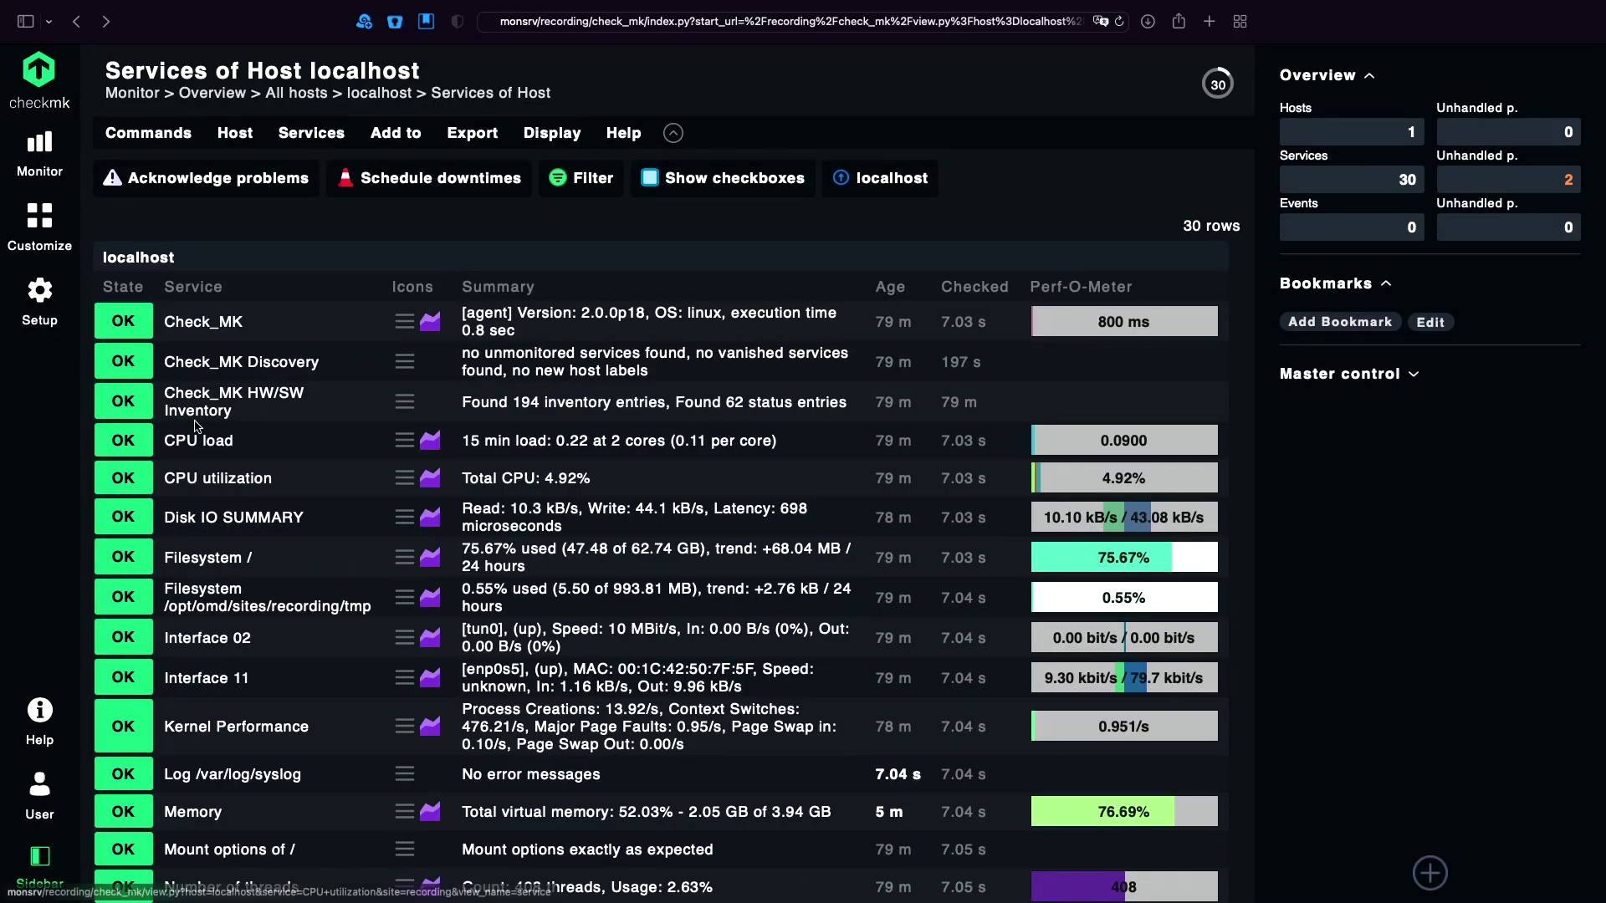
- Find the Logfile patterns rule set via a Setup search for 'logfile' and start a new rule in Main directory
{"action": "left_click", "coordinate": [39, 298]}
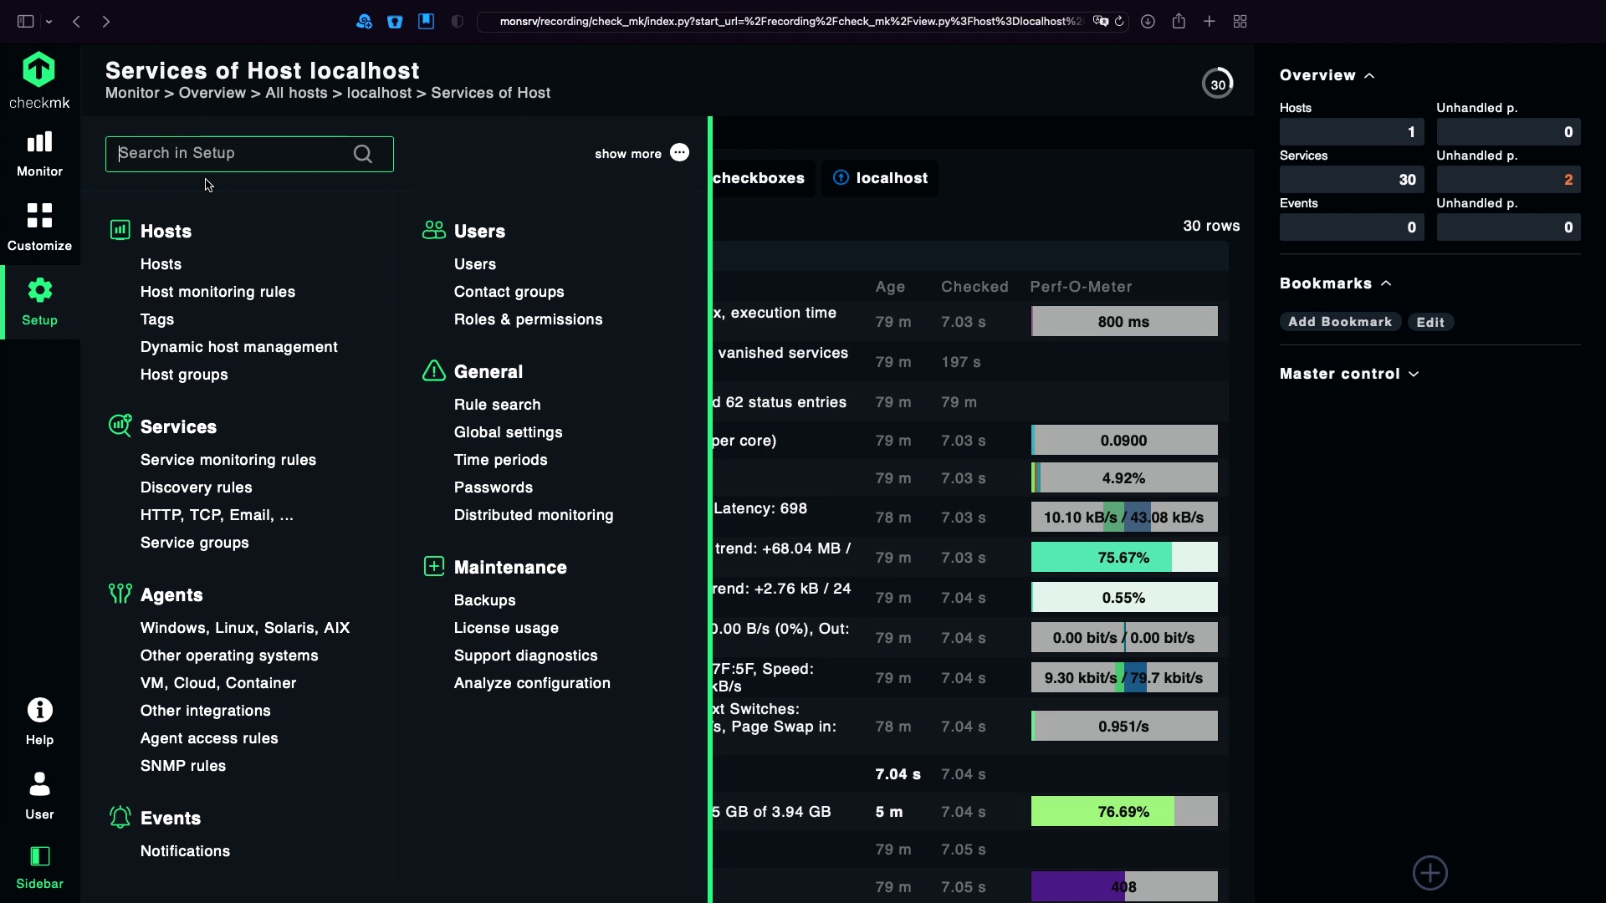
{"action": "type", "text": "logfile"}
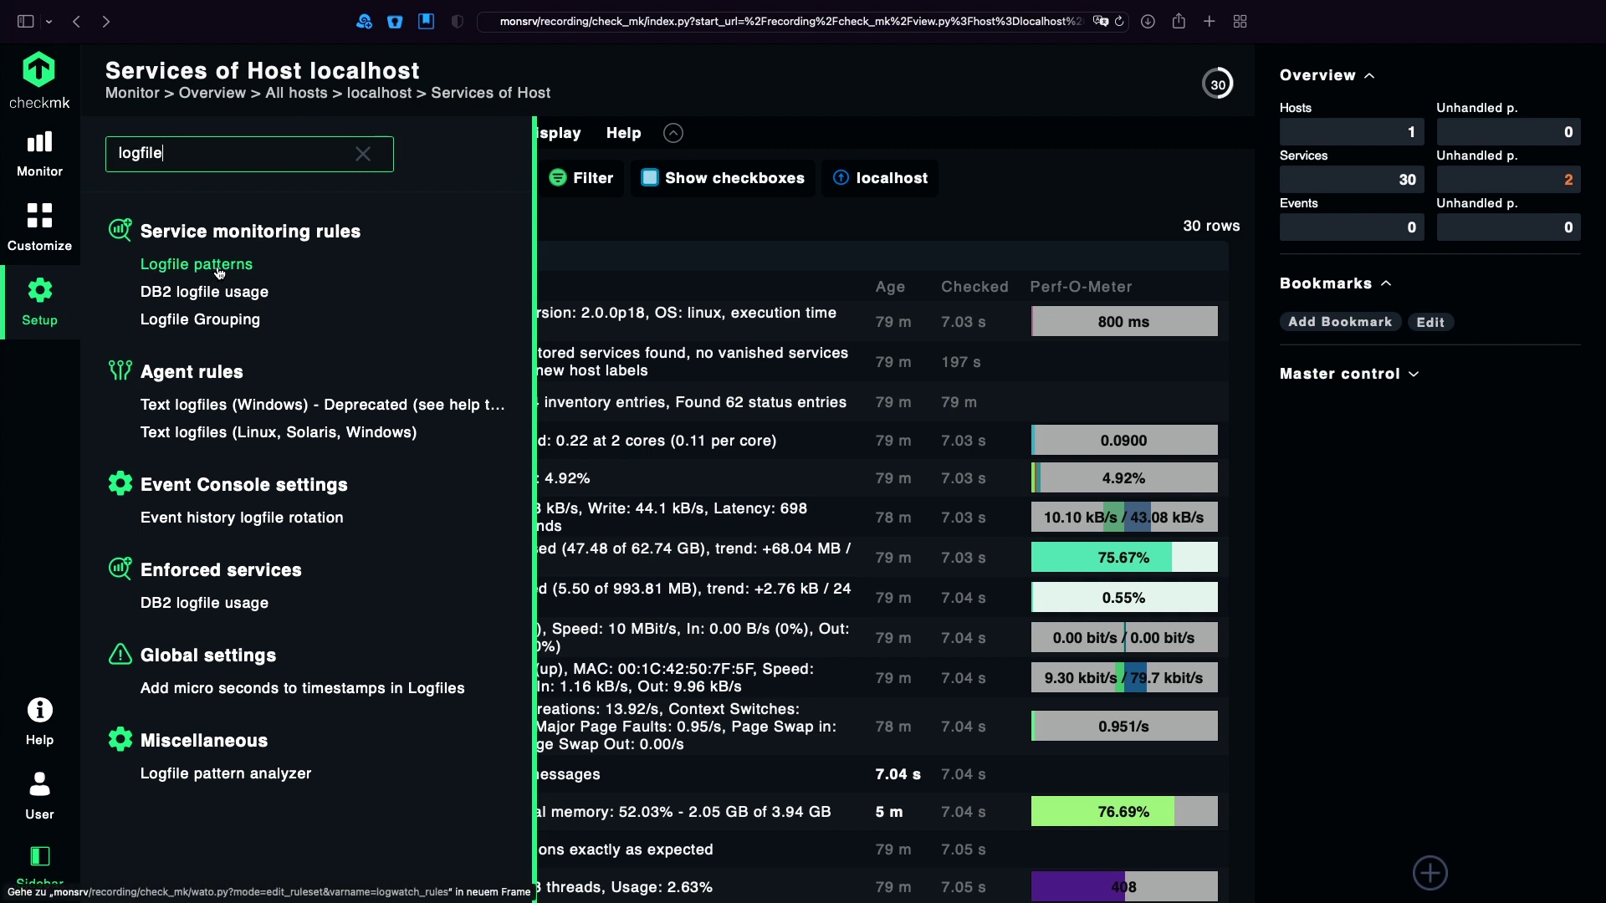
{"action": "left_click", "coordinate": [214, 266]}
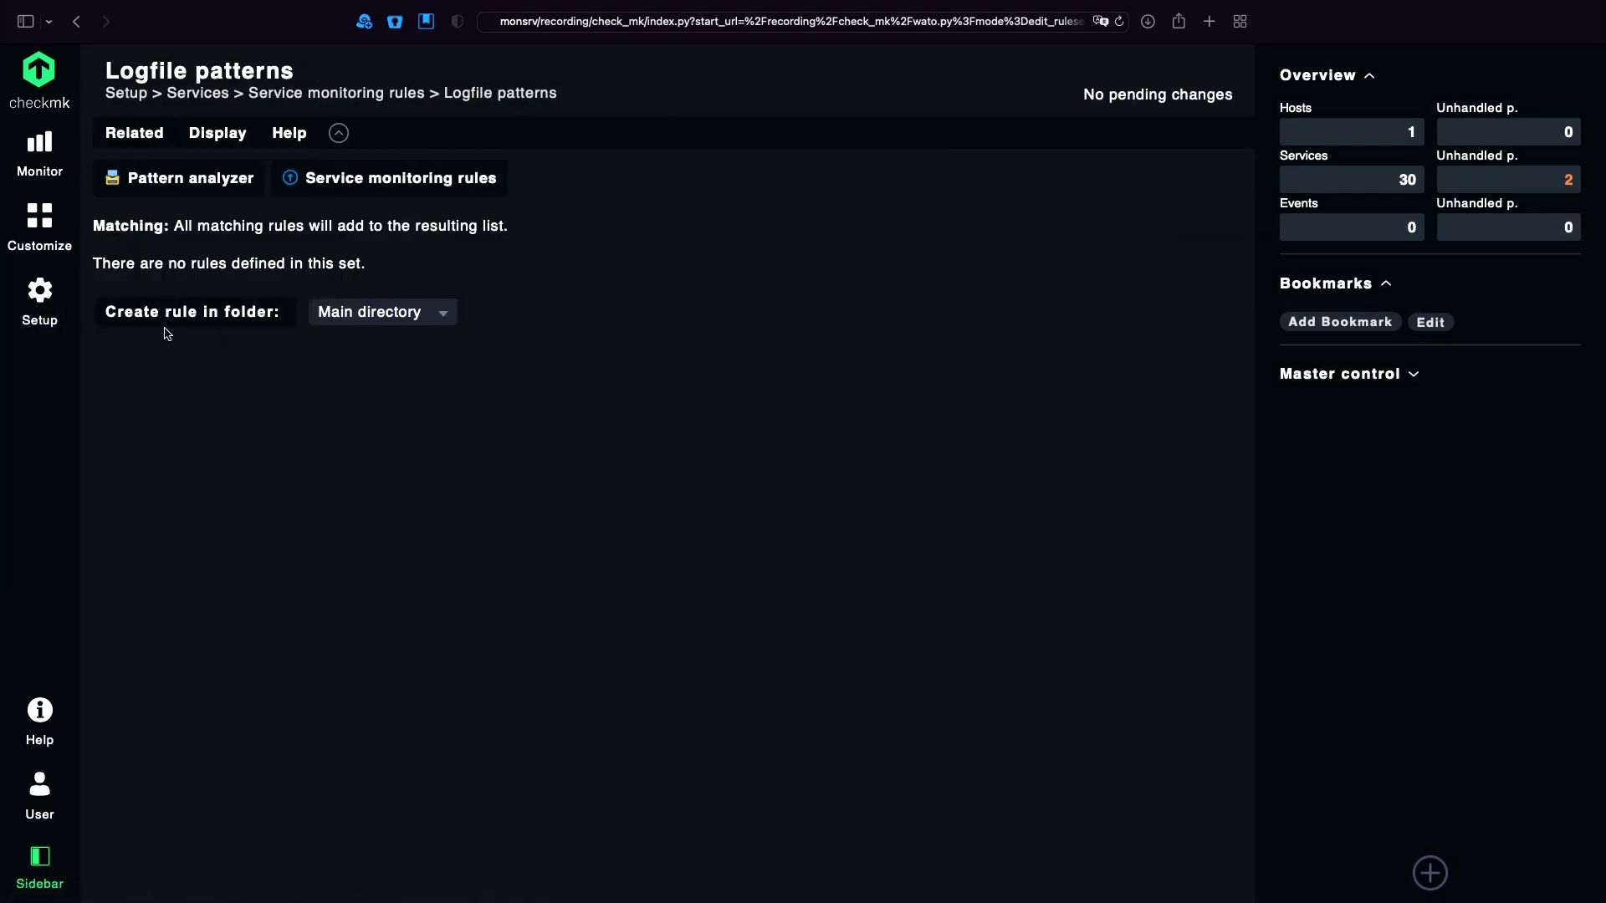
{"action": "left_click", "coordinate": [213, 318]}
{"action": "scroll", "coordinate": [287, 423], "scroll_direction": "down", "scroll_amount": 2}
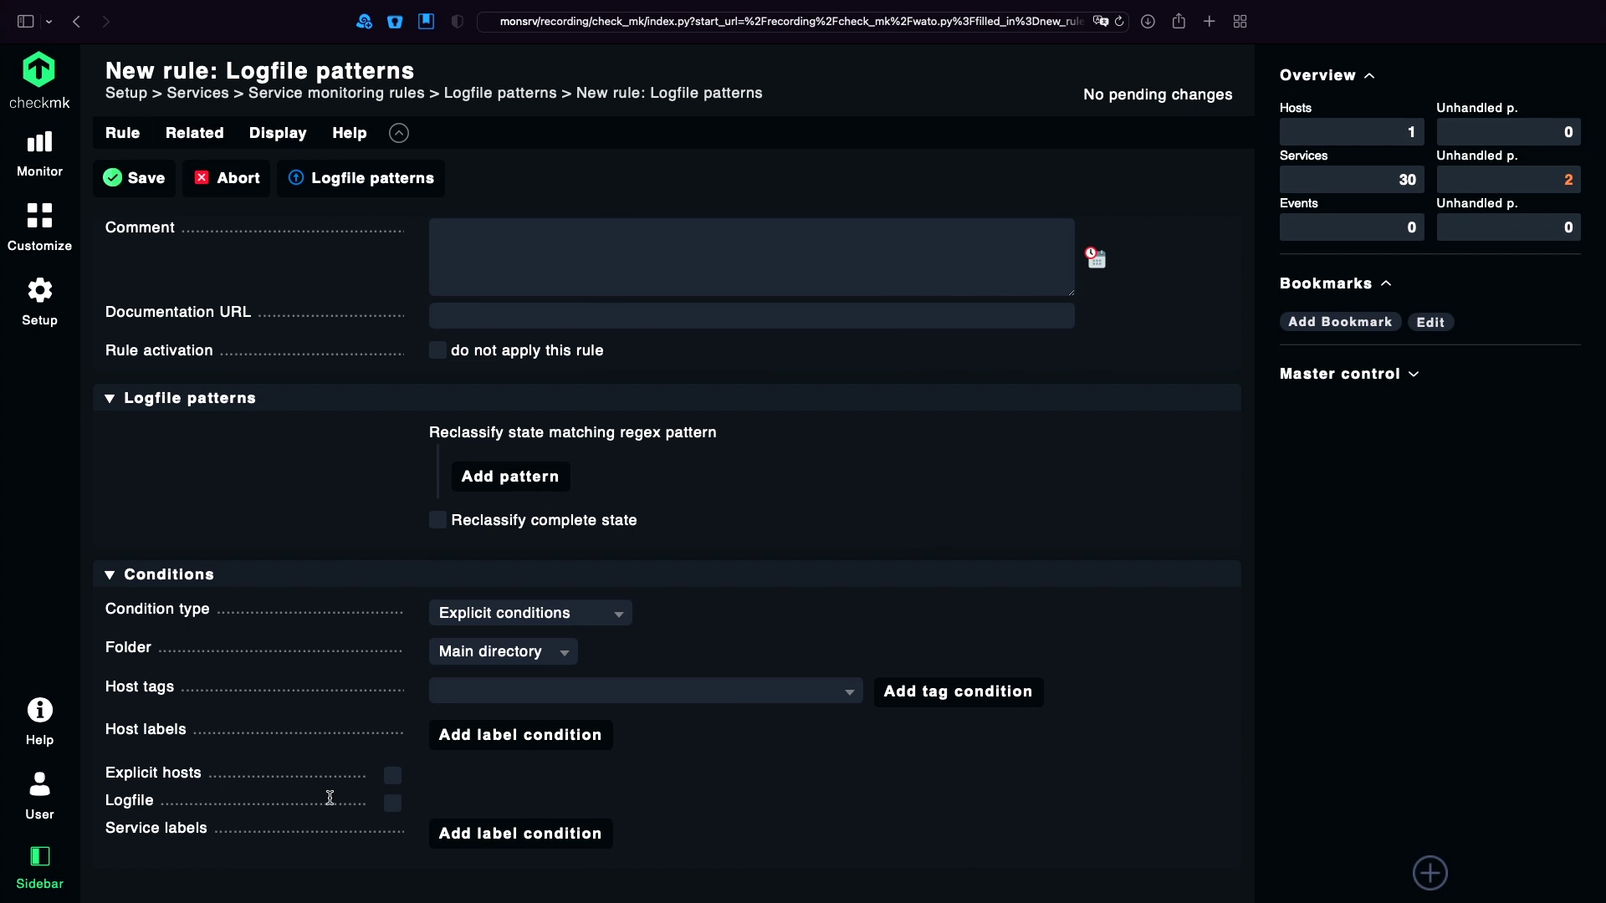
- Add an OK pattern 'Test' and a CRITICAL pattern 'Error', then save the rule
{"action": "left_click", "coordinate": [506, 477]}
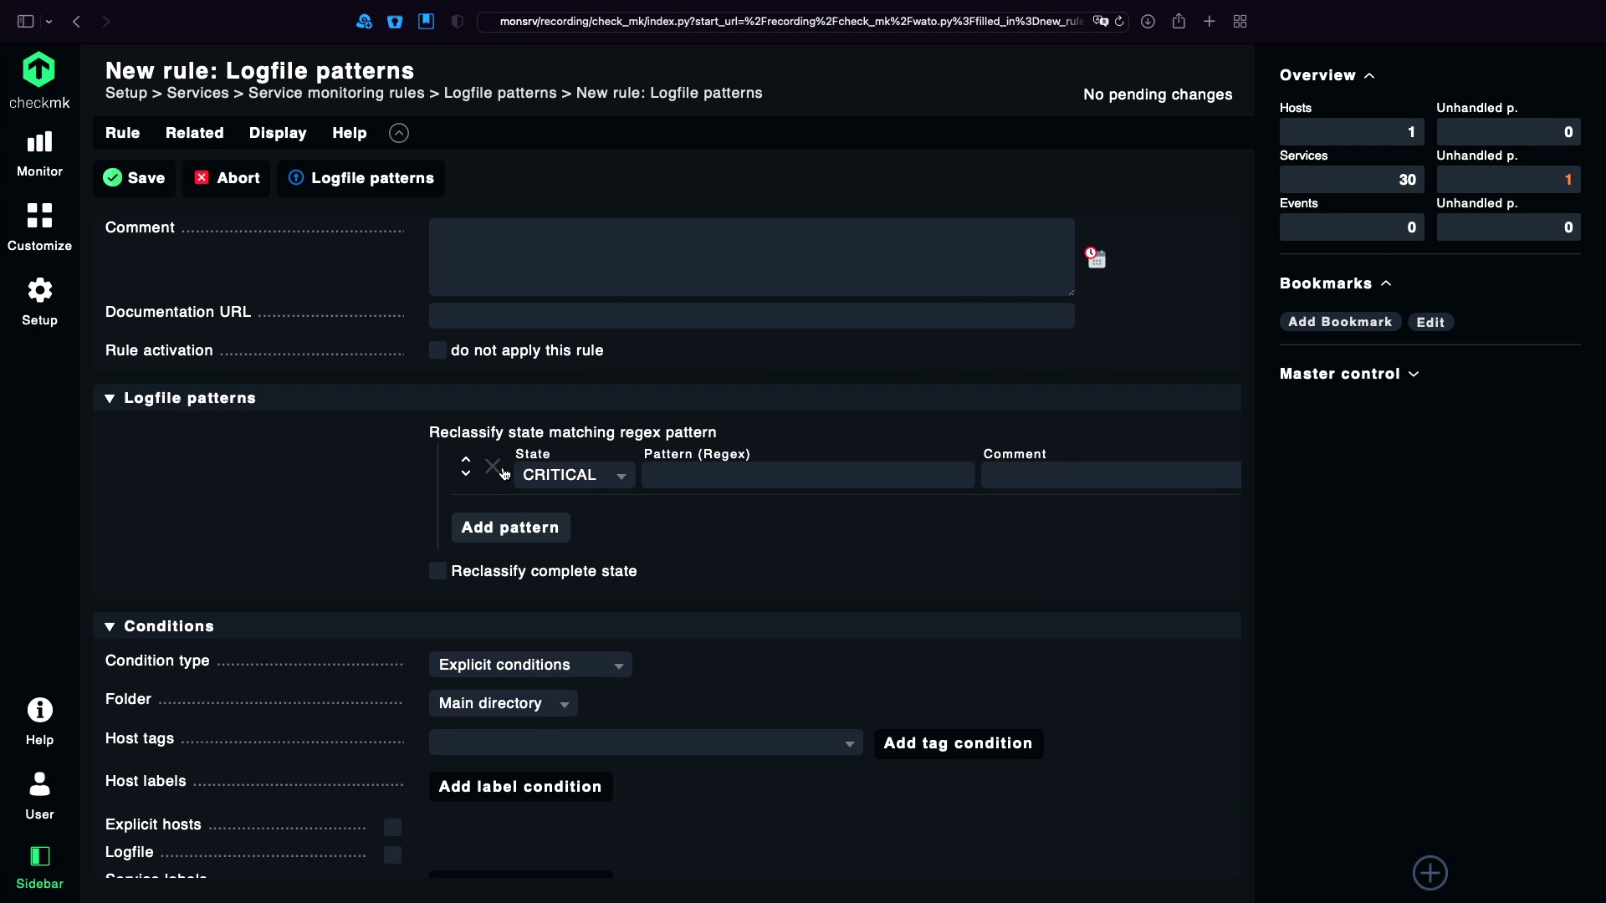
{"action": "left_click", "coordinate": [692, 477]}
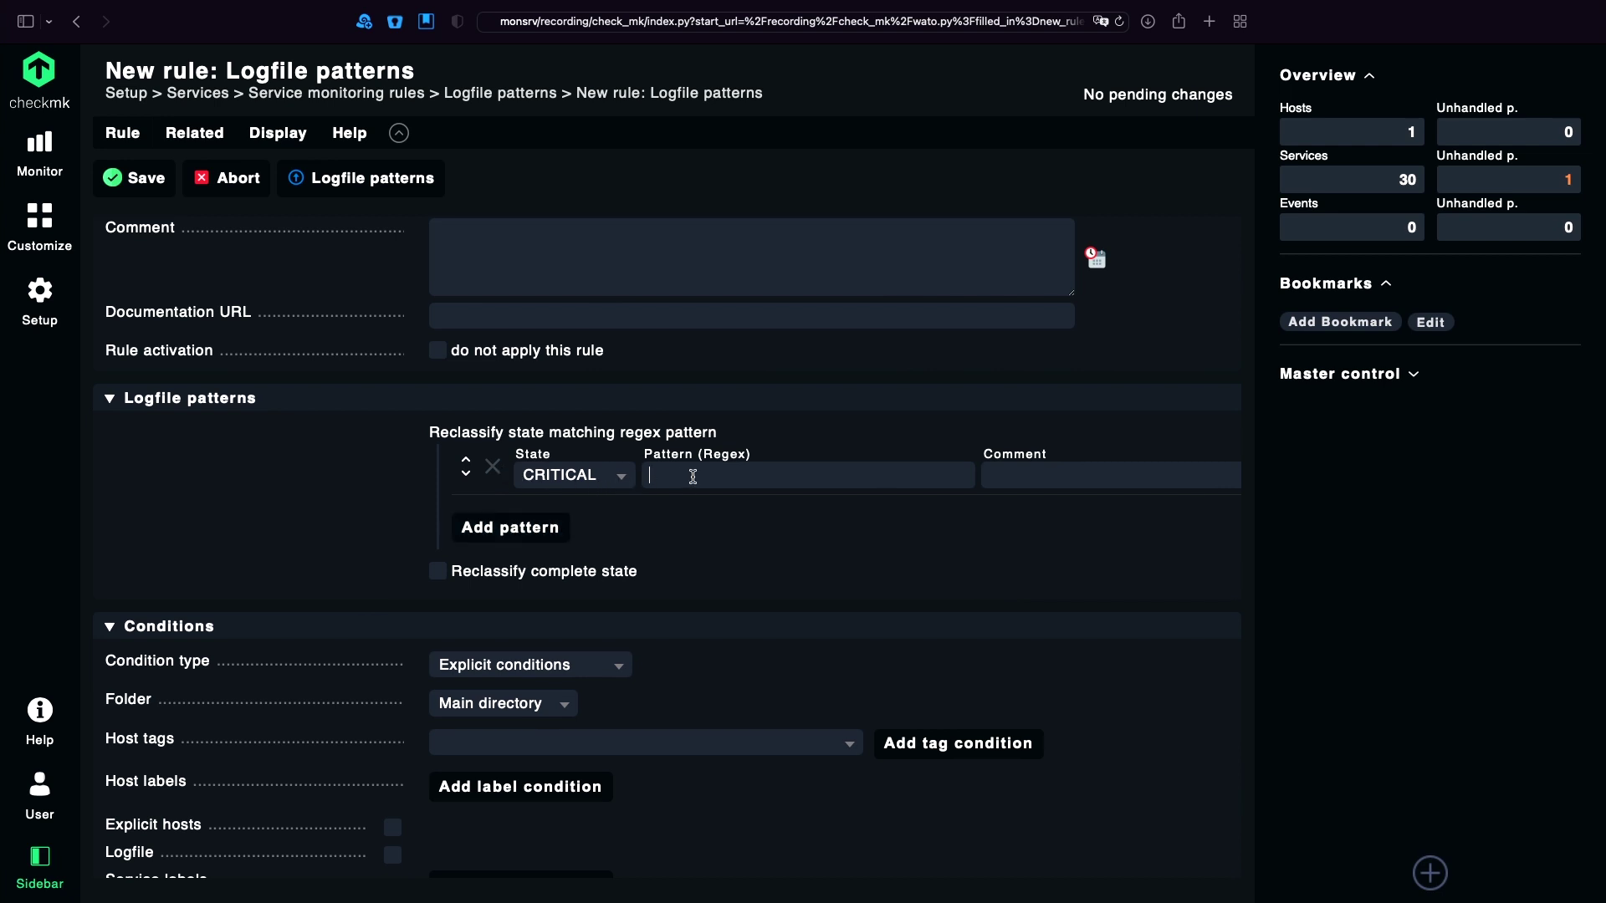
{"action": "type", "text": "Test"}
{"action": "left_click", "coordinate": [613, 483]}
{"action": "left_click", "coordinate": [564, 569]}
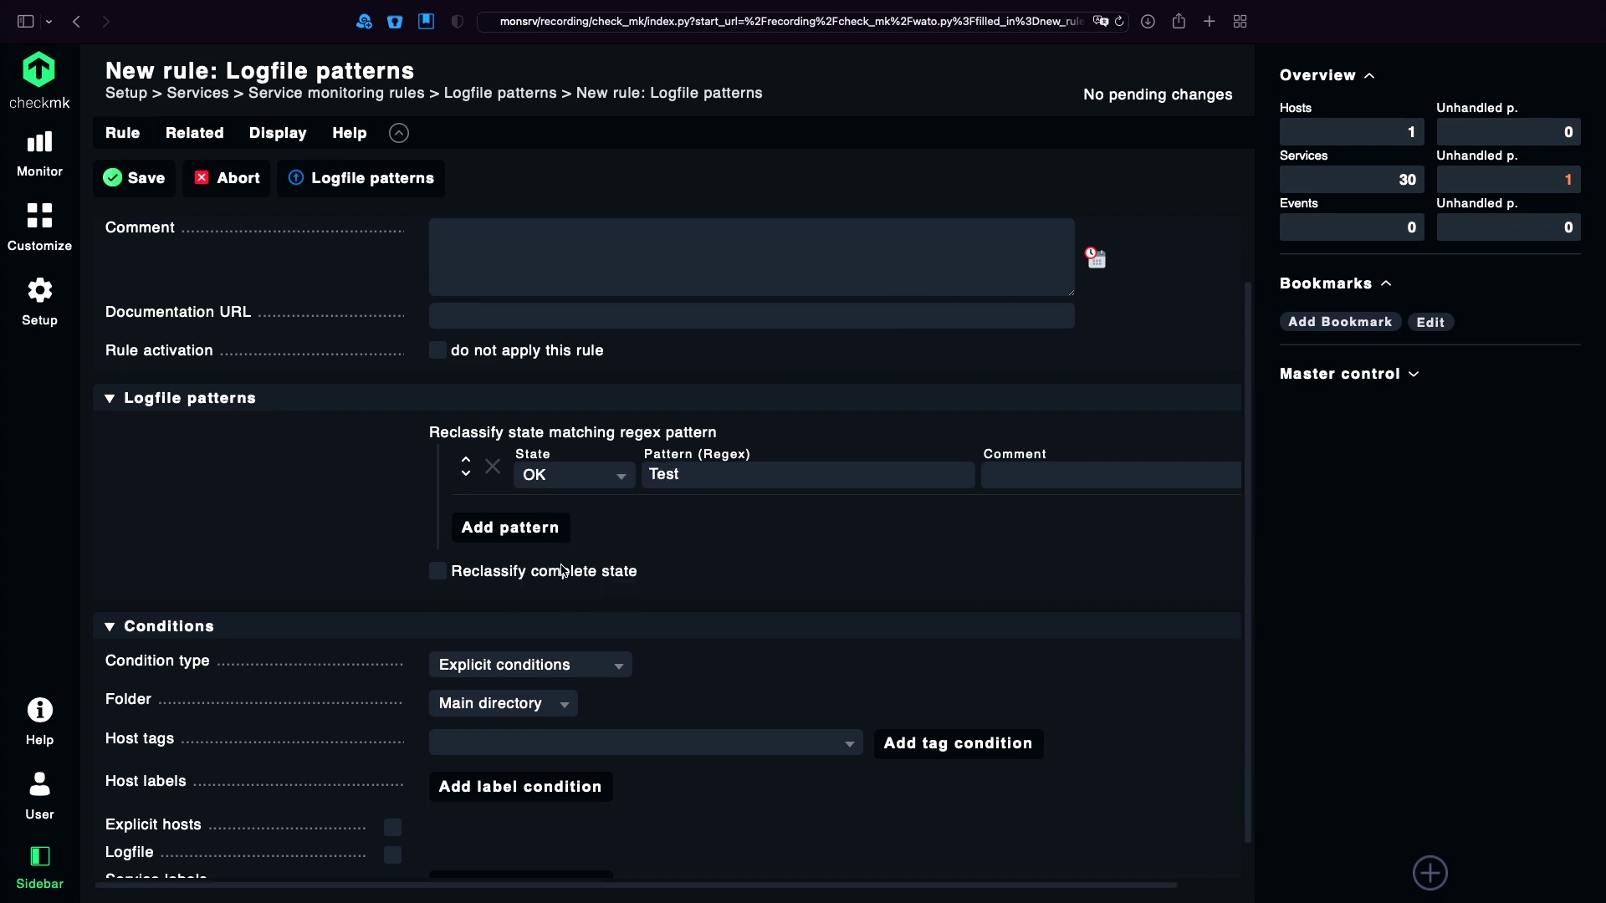
{"action": "left_click", "coordinate": [529, 537]}
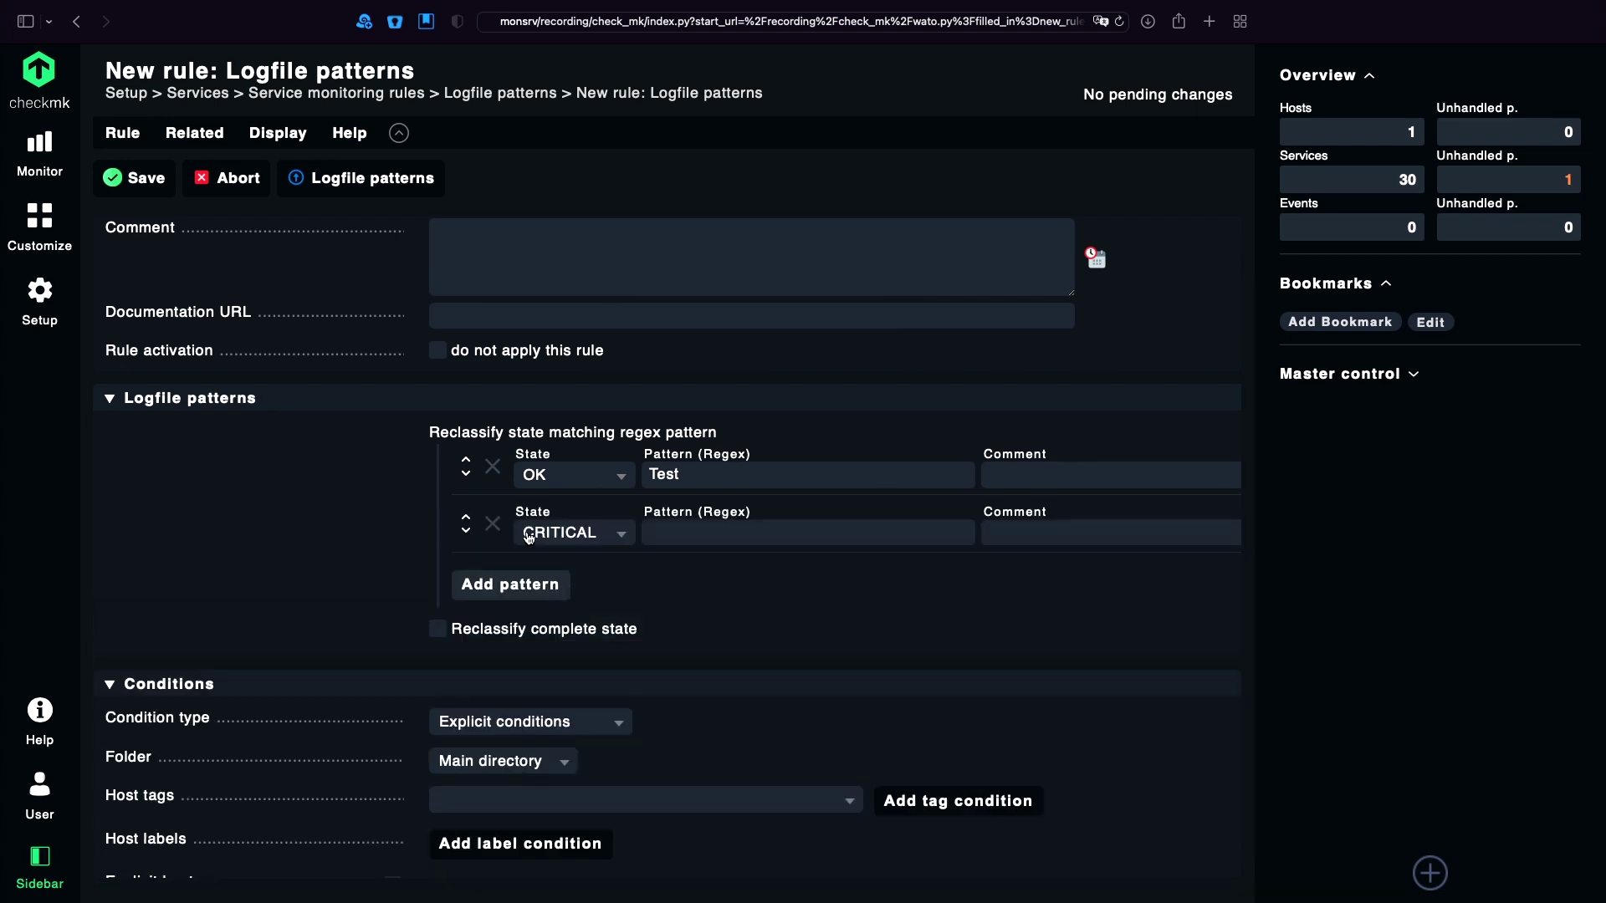
{"action": "left_click", "coordinate": [695, 538]}
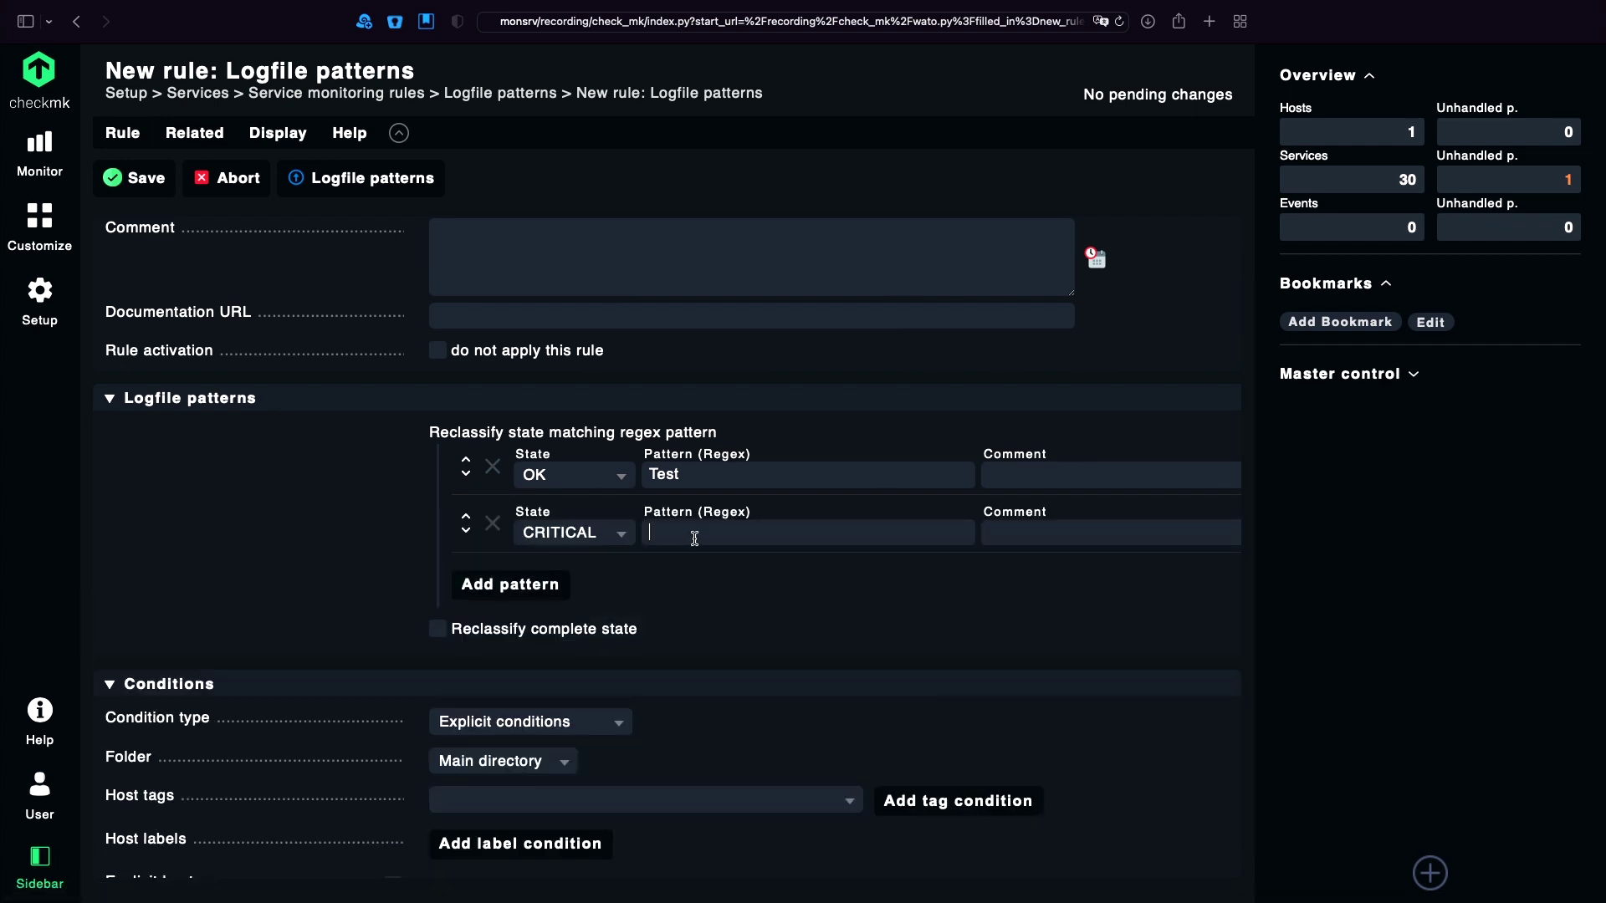
{"action": "type", "text": "Error"}
{"action": "scroll", "coordinate": [433, 561], "scroll_direction": "down", "scroll_amount": 2}
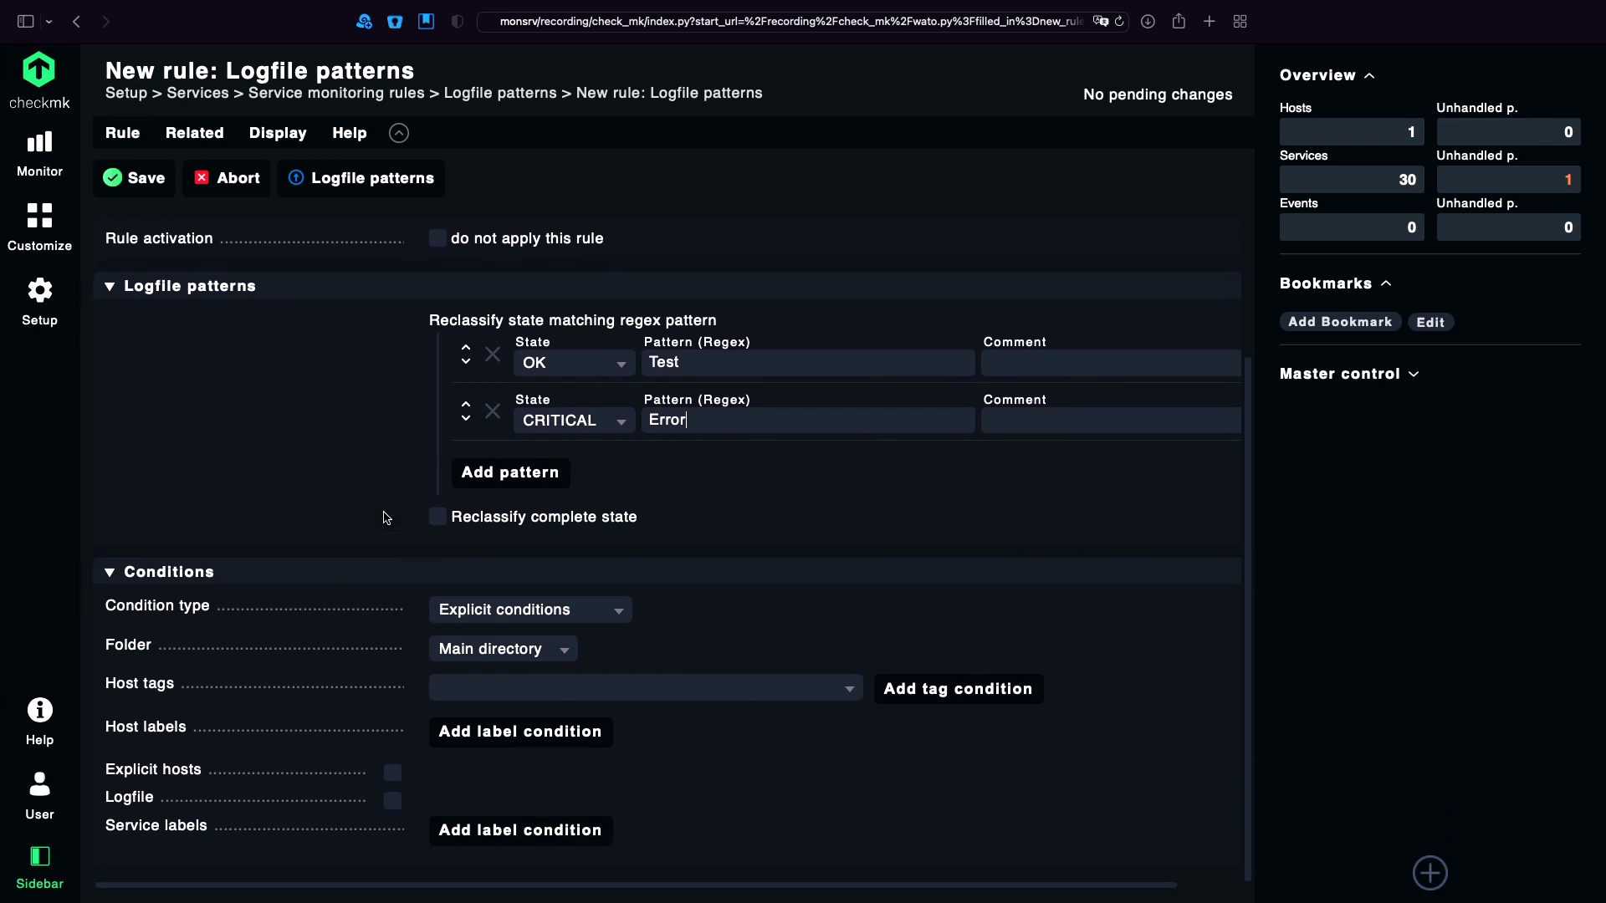
{"action": "left_click", "coordinate": [134, 176]}
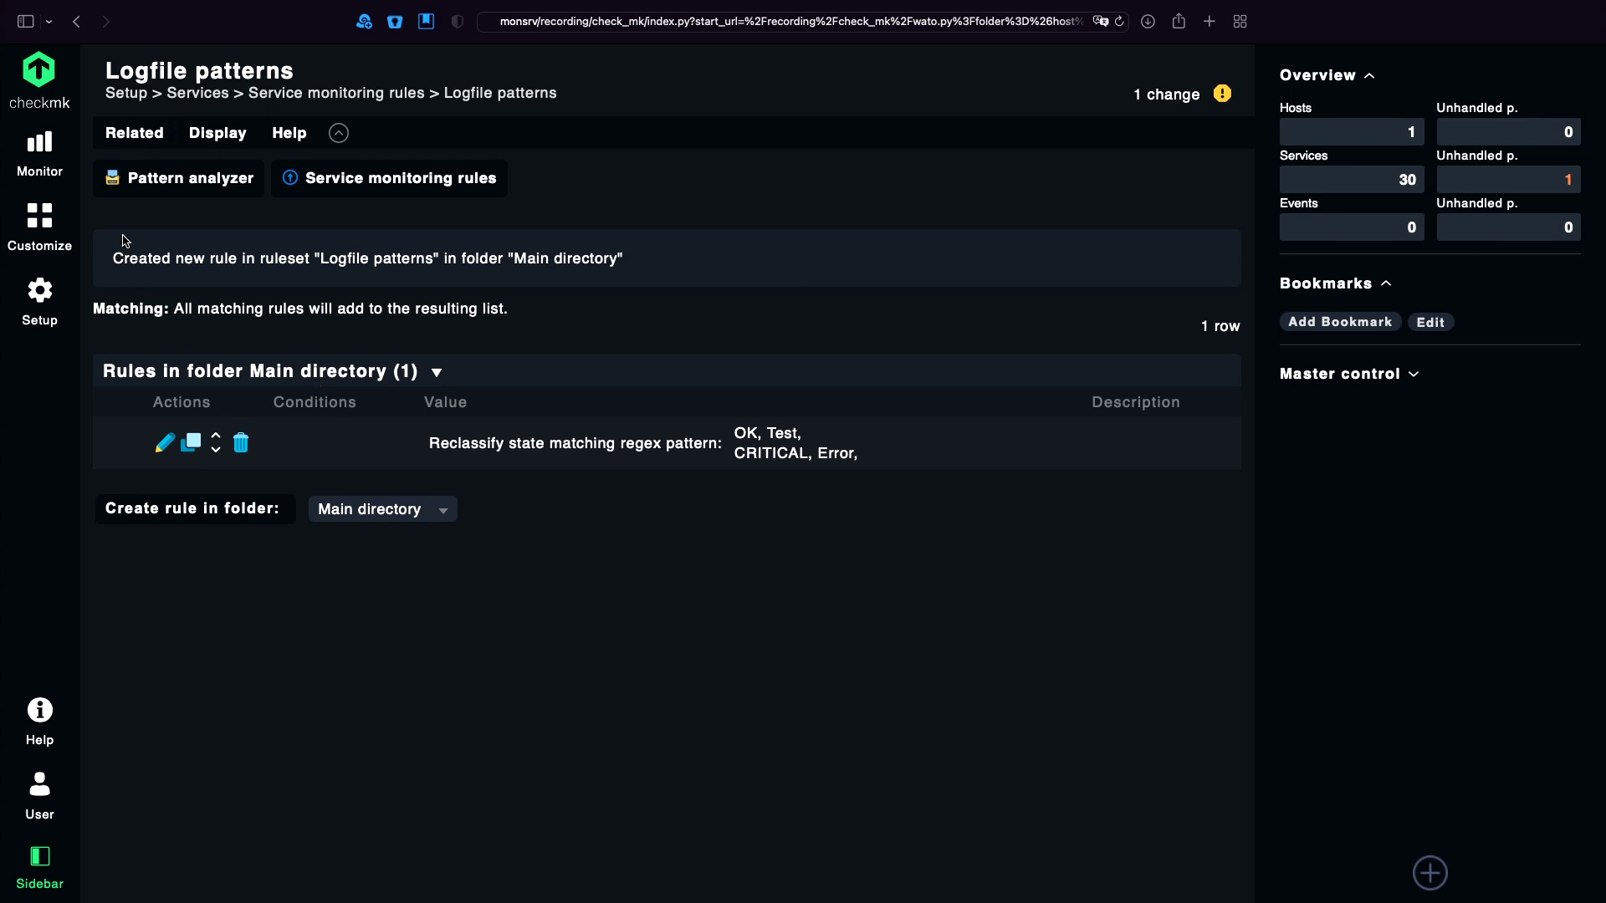
- In the Logfile pattern analyzer, test 'Test is good', which matches the OK pattern
{"action": "left_click", "coordinate": [195, 181]}
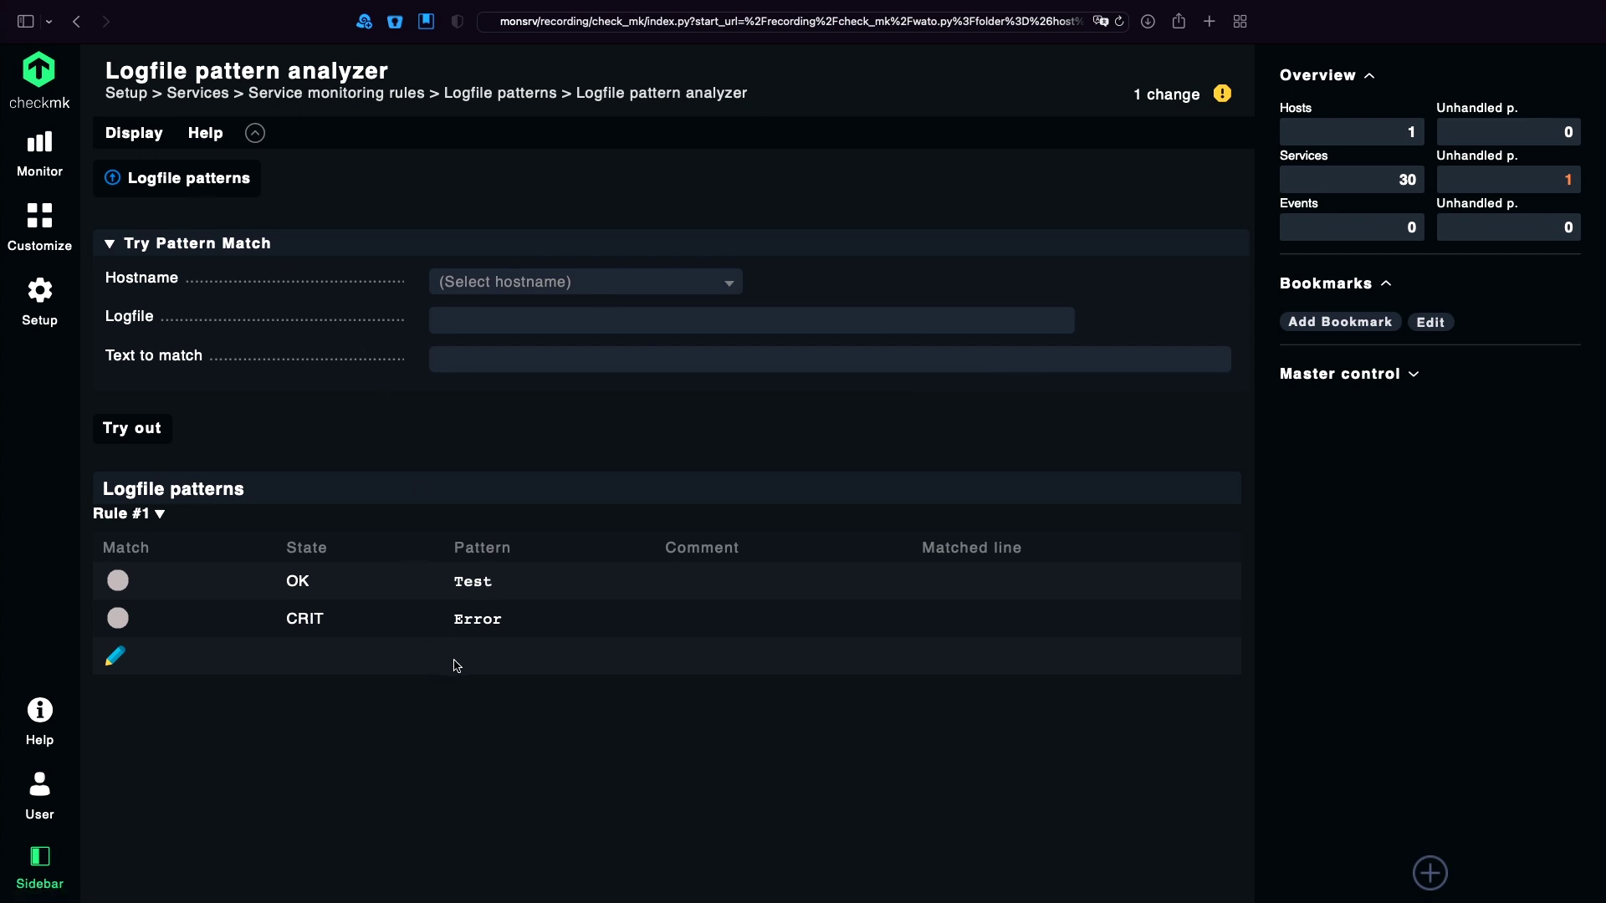
{"action": "left_click", "coordinate": [484, 362]}
{"action": "type", "text": "Test is good"}
{"action": "left_click", "coordinate": [115, 430]}
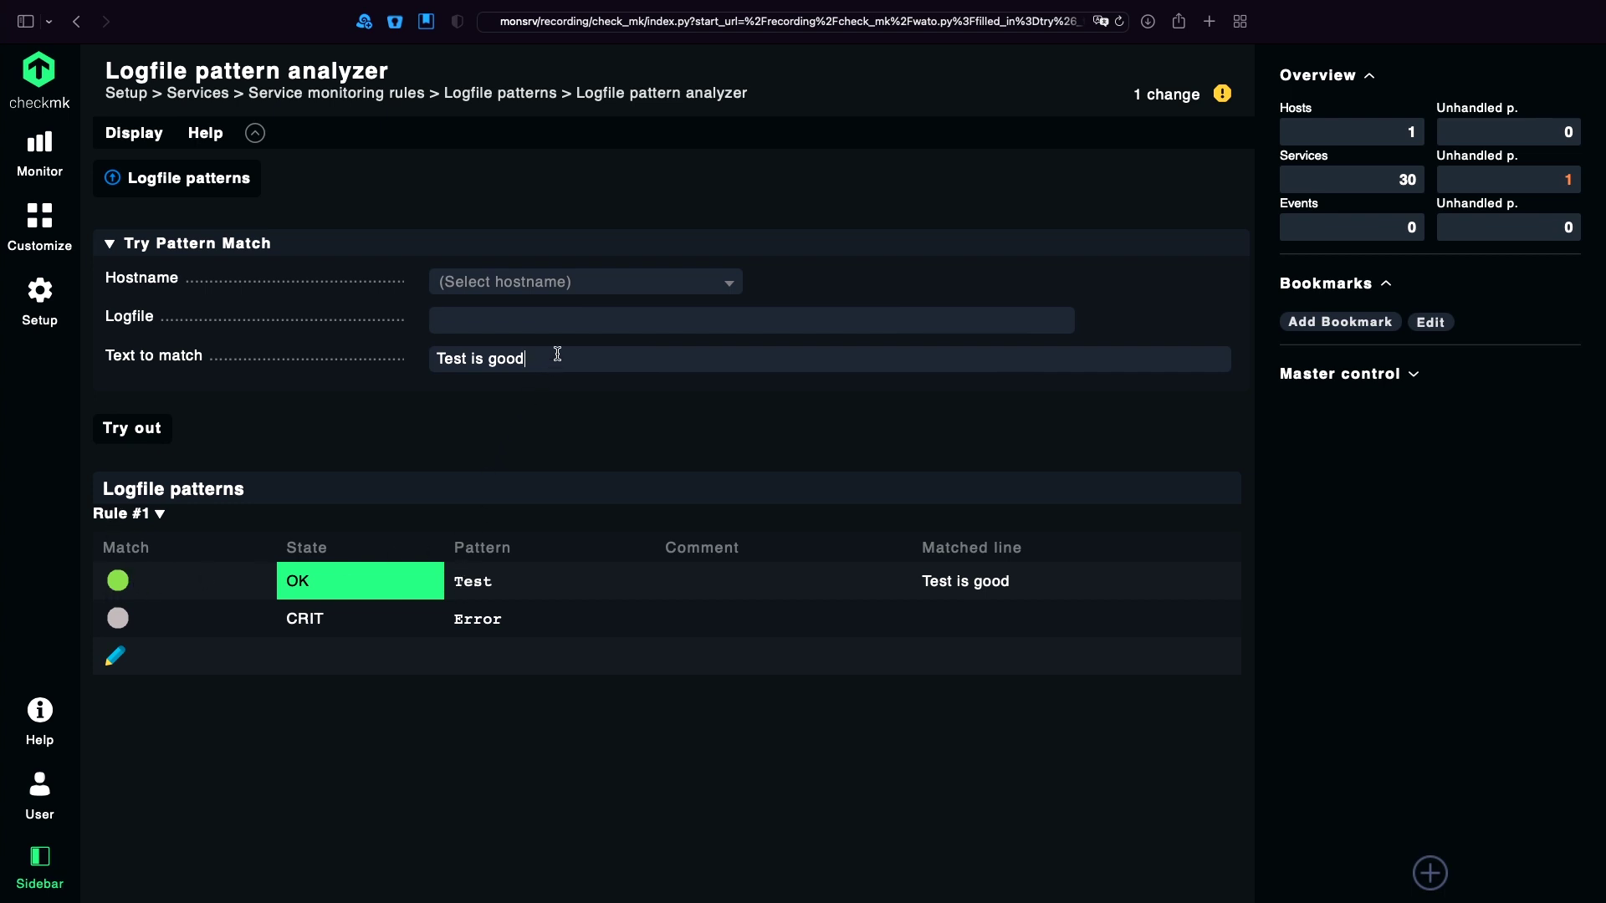
- Replace the sample with 'Error is bad' and test it, matching the CRIT pattern Error
{"action": "left_click_drag", "start_coordinate": [557, 353], "coordinate": [365, 344]}
{"action": "type", "text": "Error is bad"}
{"action": "left_click", "coordinate": [138, 430]}
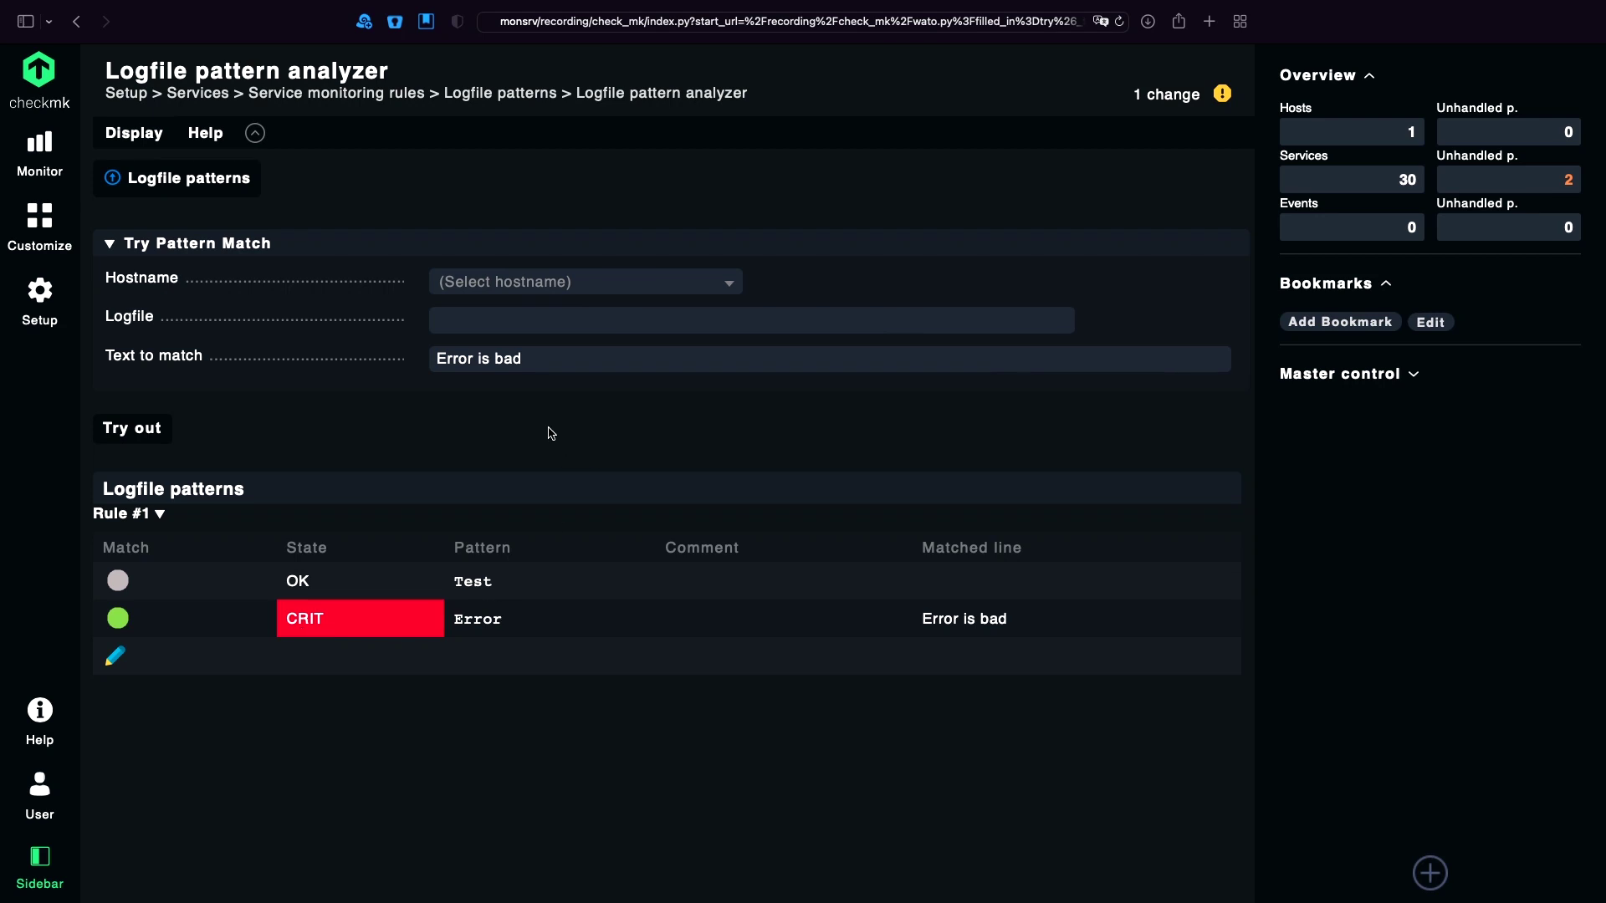
- Delete the Error pattern, change the Test pattern to 0815, and save the rule
{"action": "left_click", "coordinate": [117, 658]}
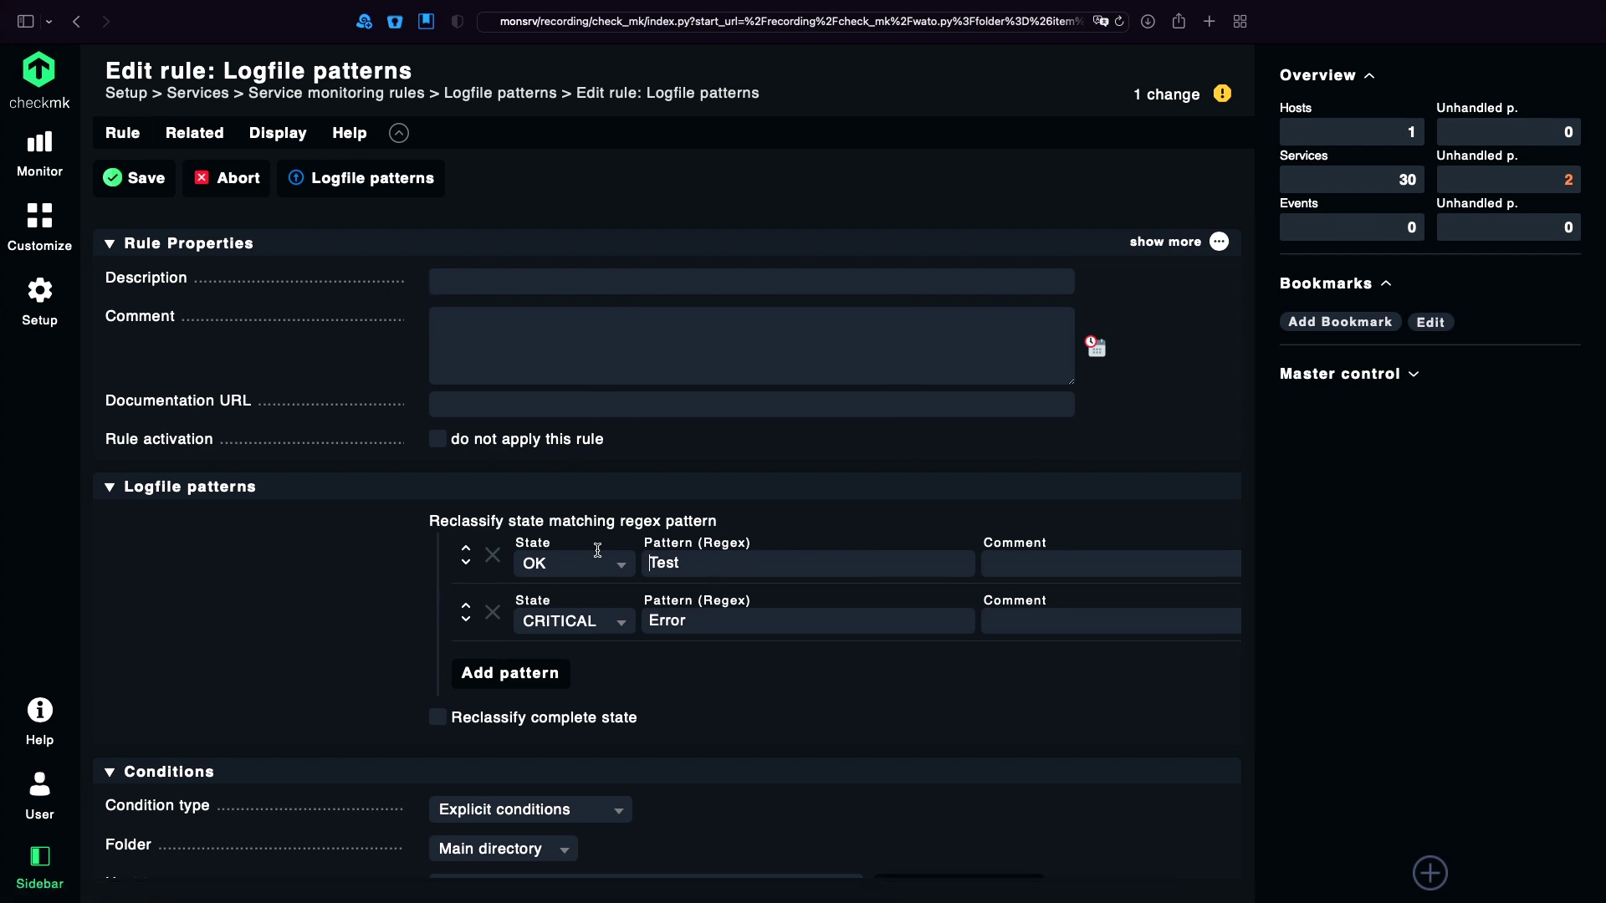
{"action": "left_click", "coordinate": [493, 613]}
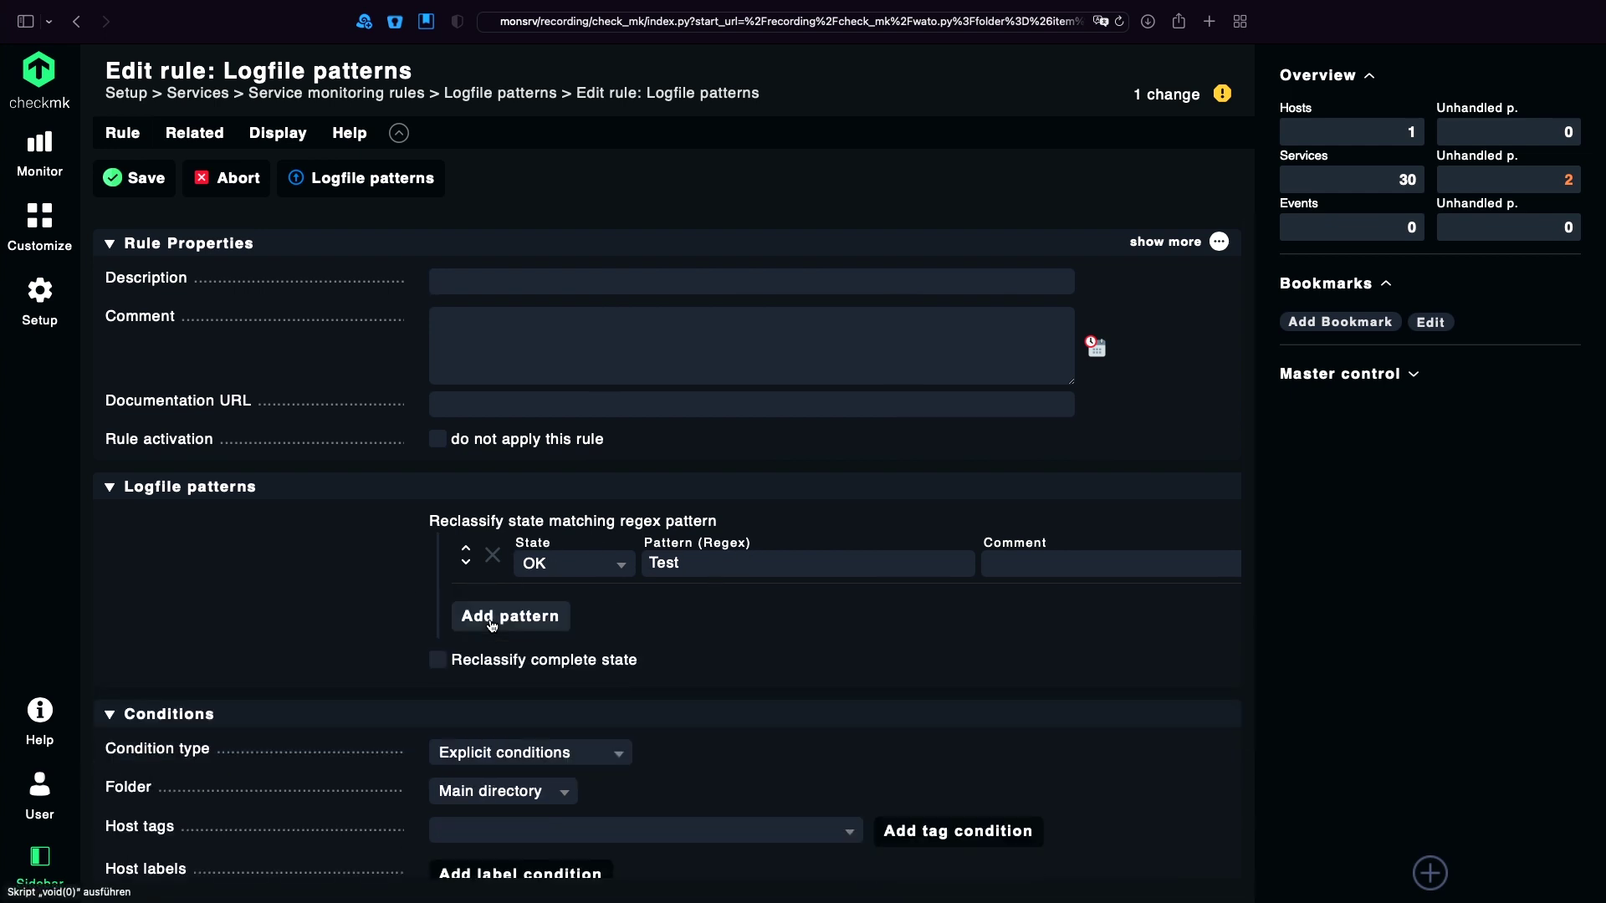
{"action": "left_click_drag", "start_coordinate": [703, 562], "coordinate": [610, 565]}
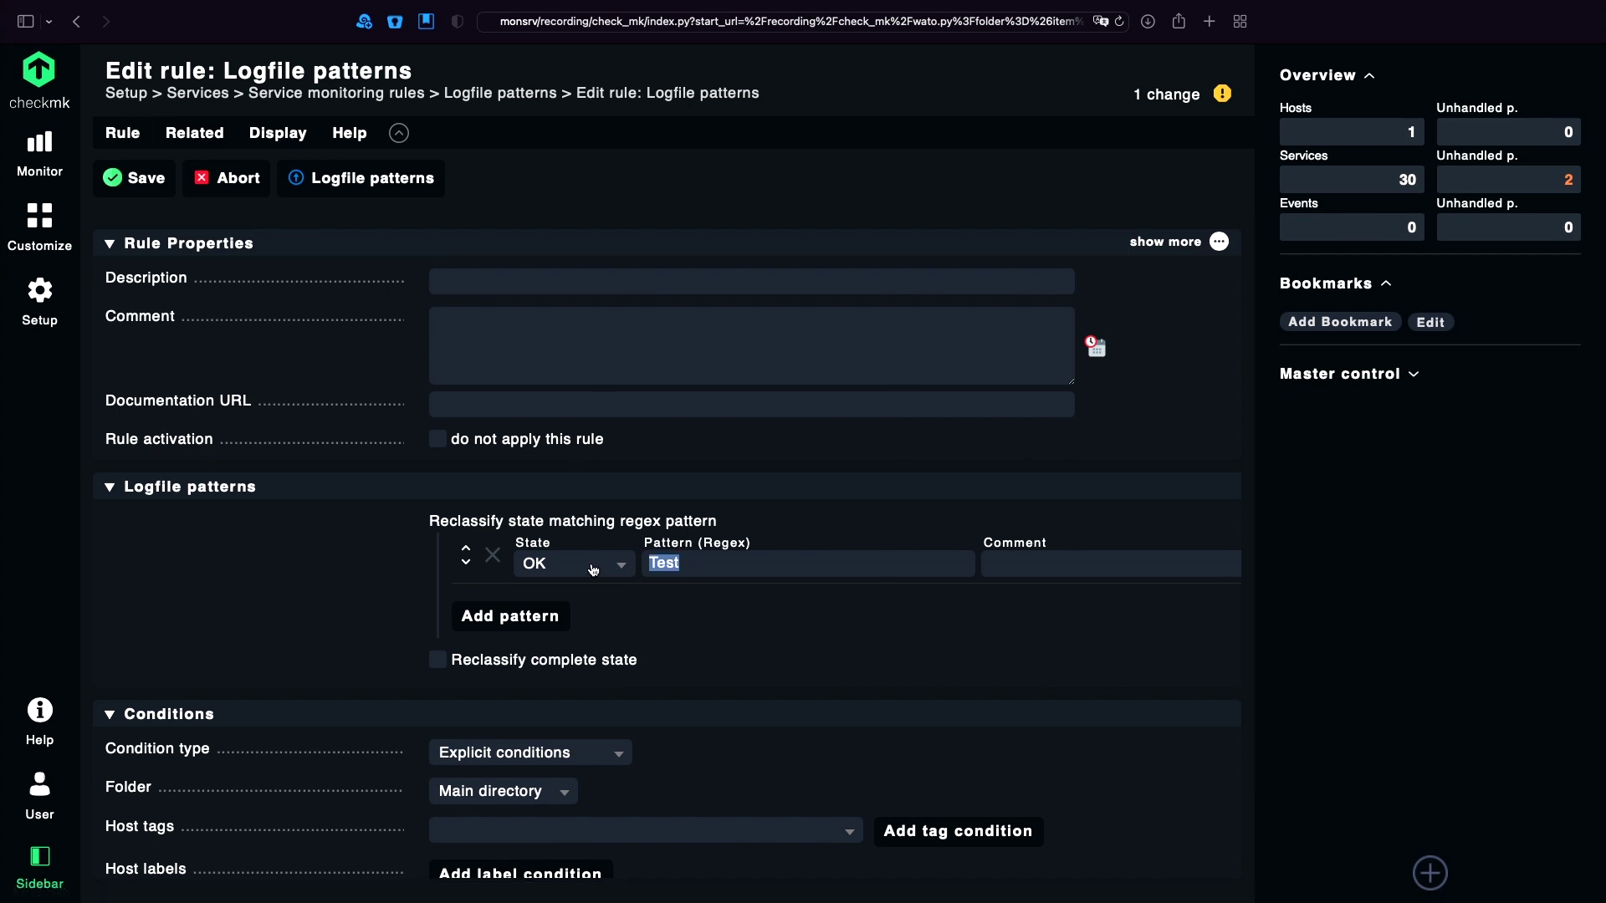
{"action": "type", "text": "0815"}
{"action": "left_click", "coordinate": [132, 178]}
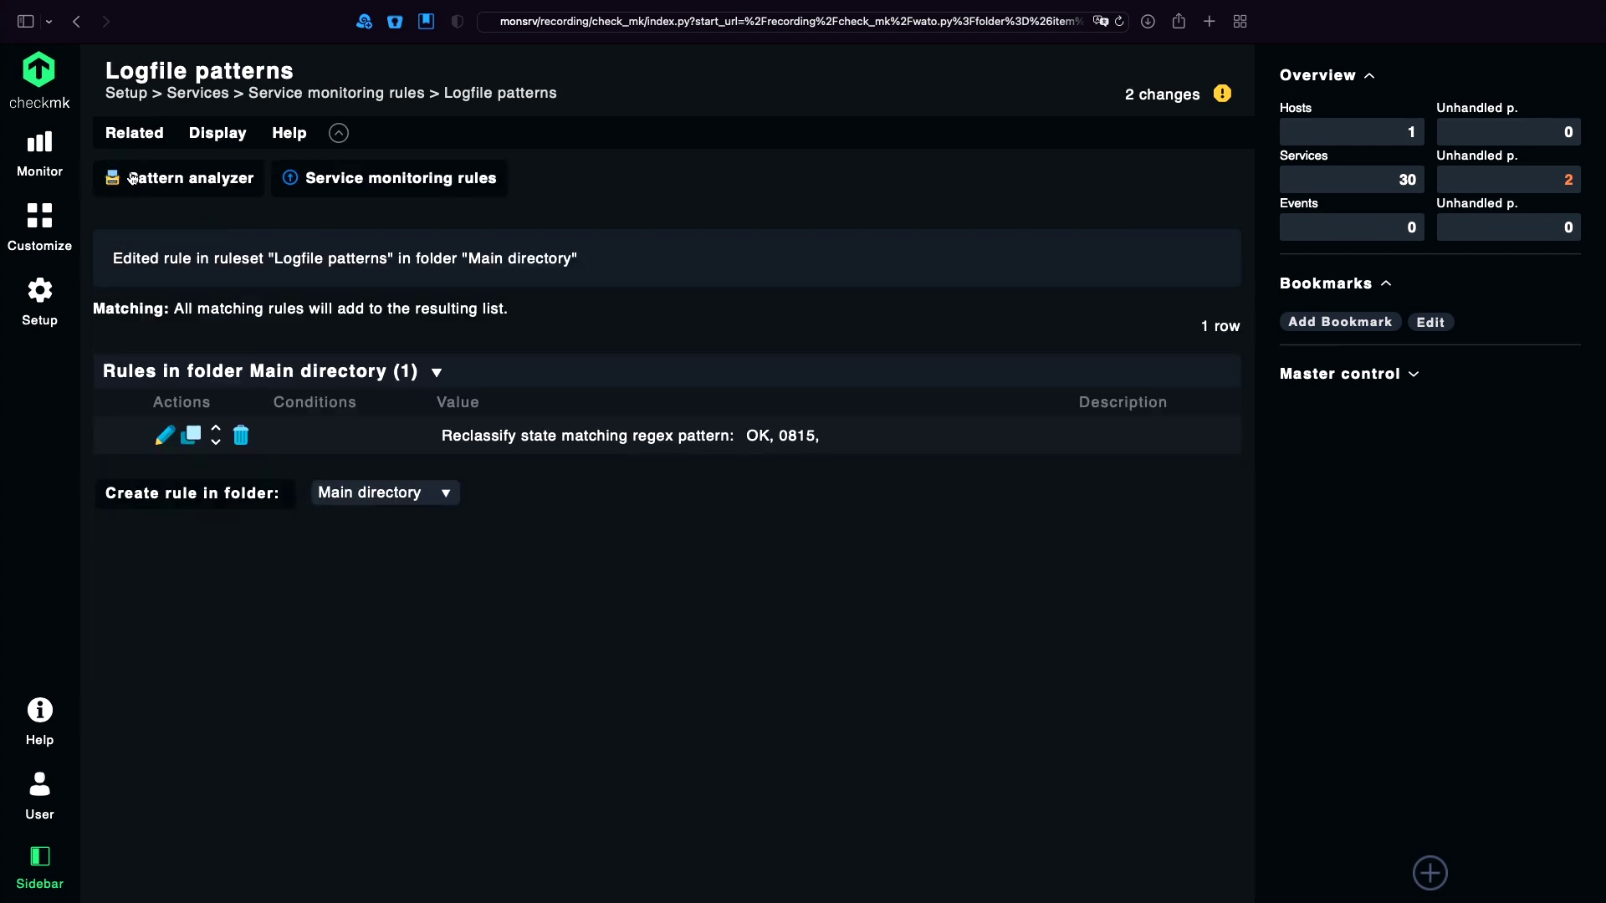
- In the pattern analyzer, test '0815' and then '08155', both matching the OK pattern 0815
{"action": "left_click", "coordinate": [201, 180]}
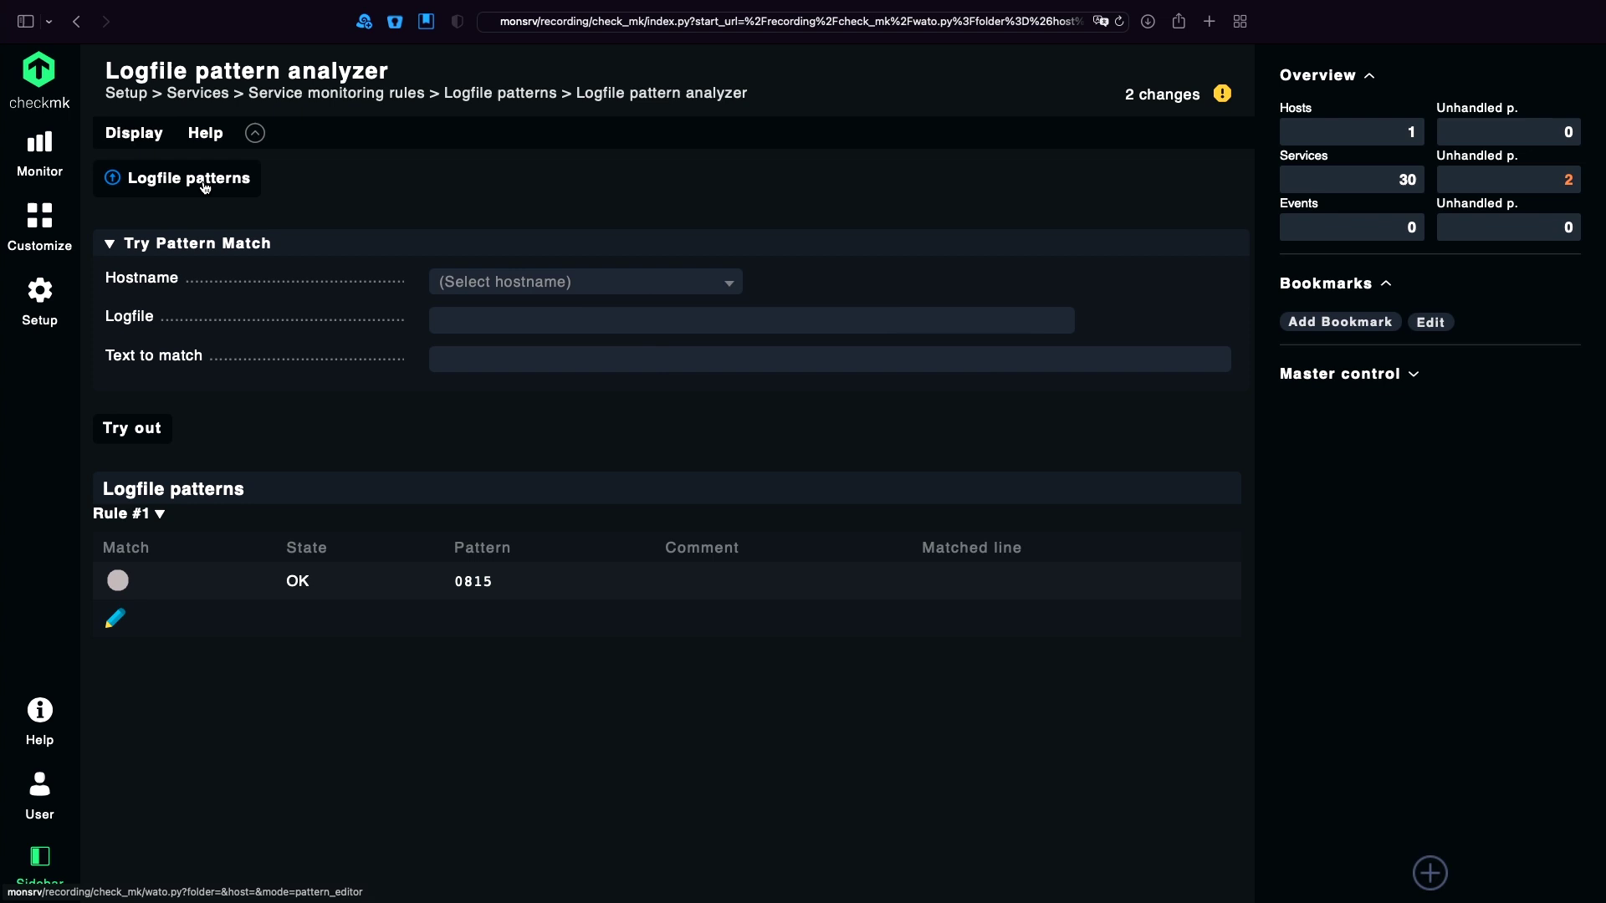
{"action": "left_click", "coordinate": [498, 365]}
{"action": "type", "text": "0"}
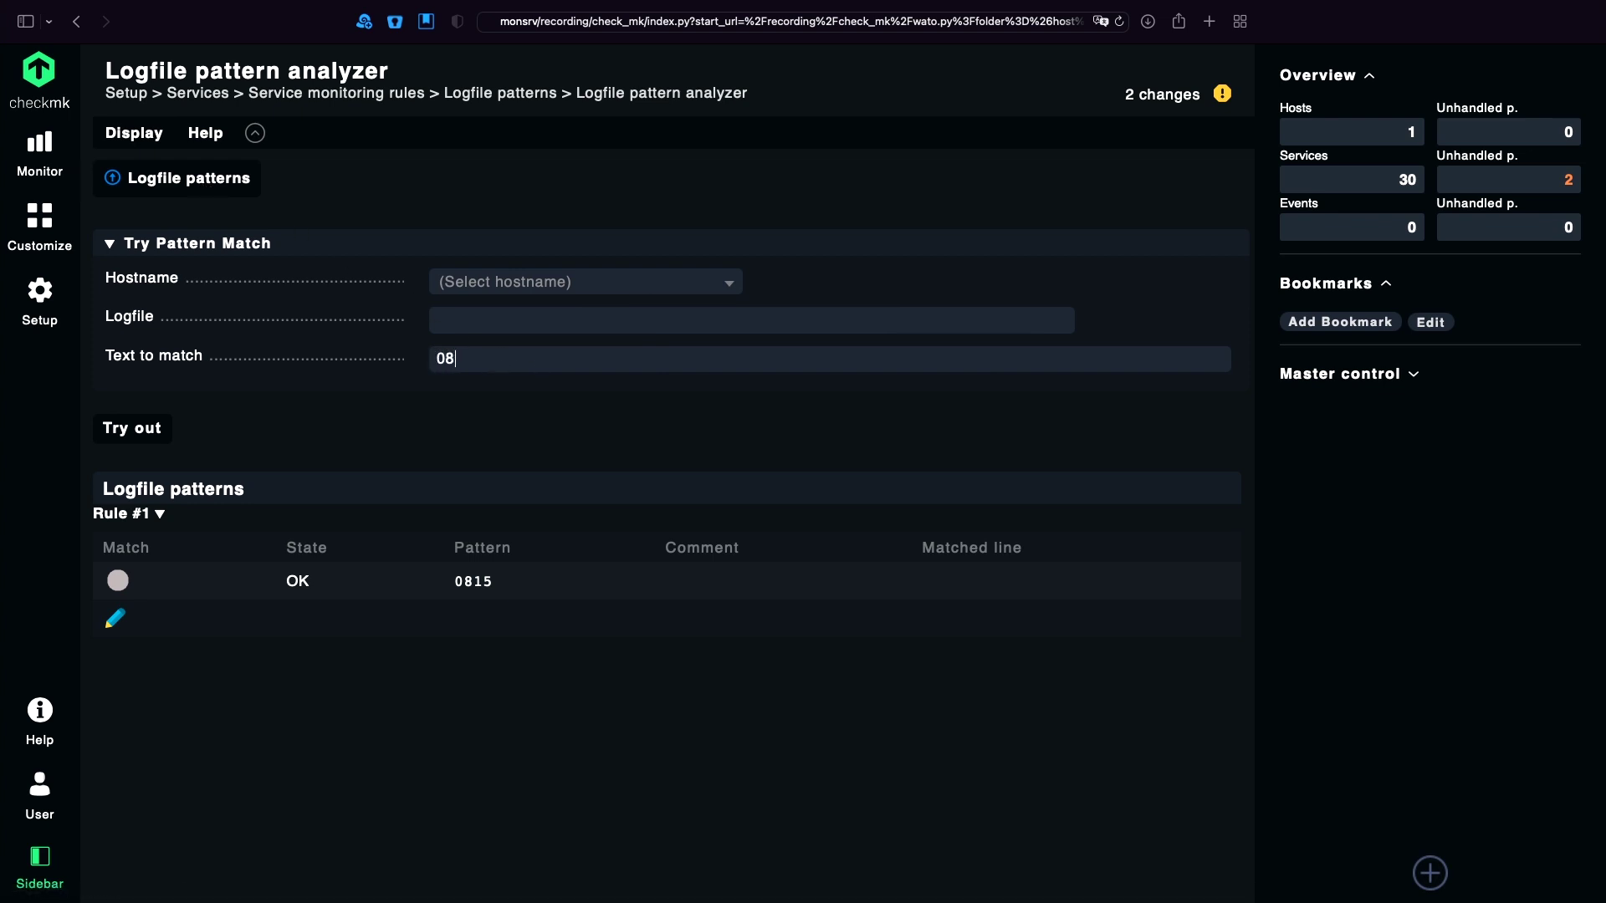
{"action": "type", "text": "815"}
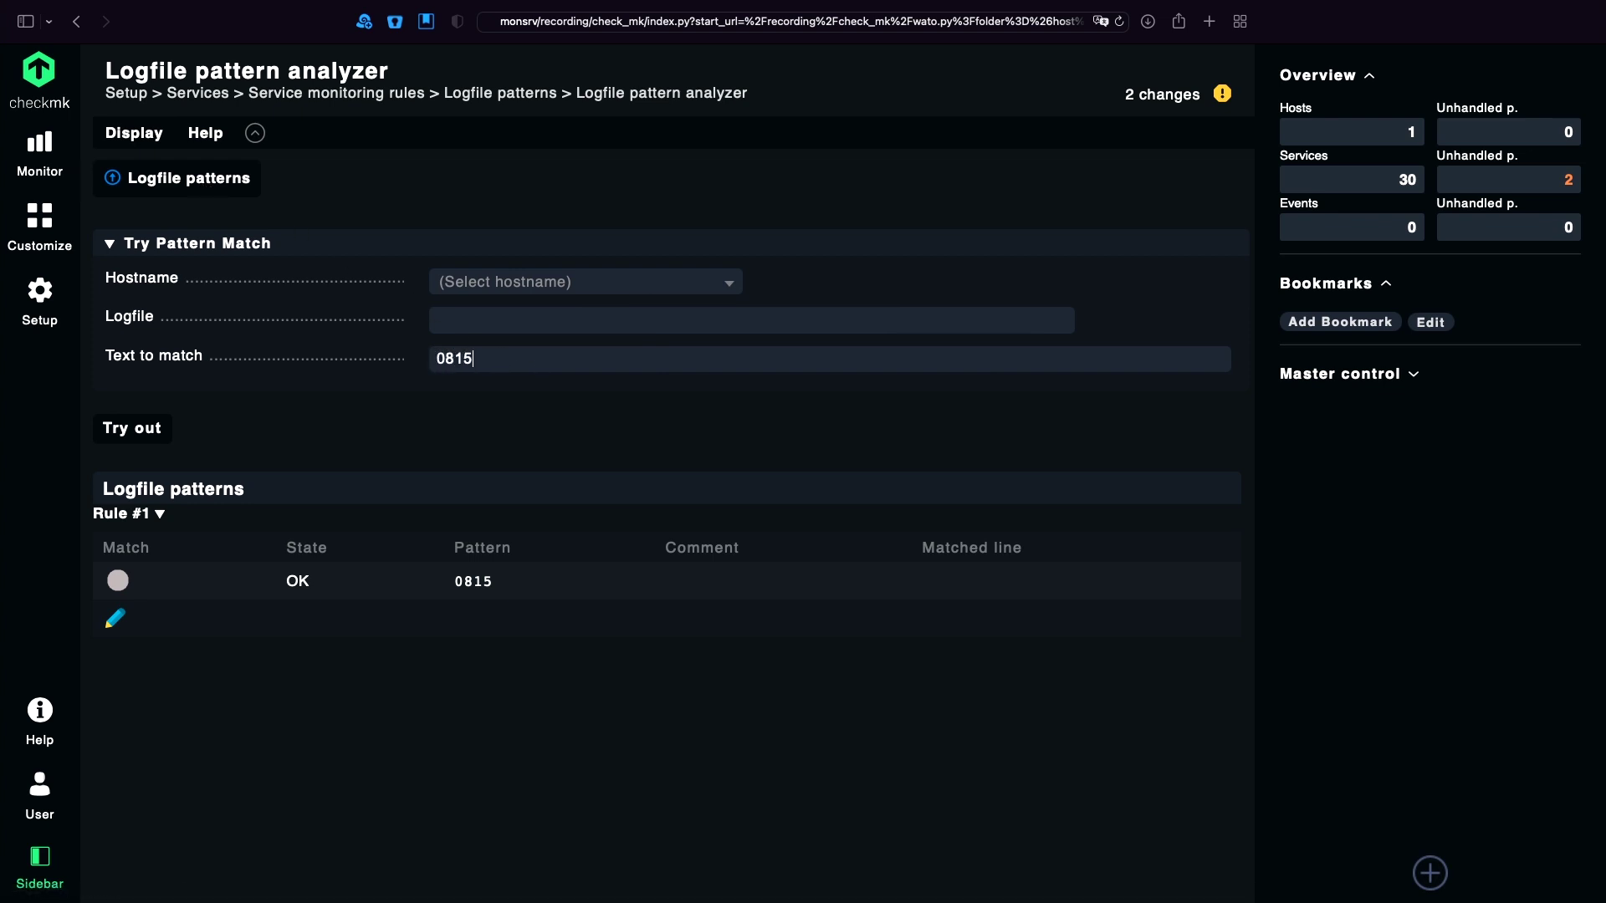
{"action": "left_click", "coordinate": [153, 437]}
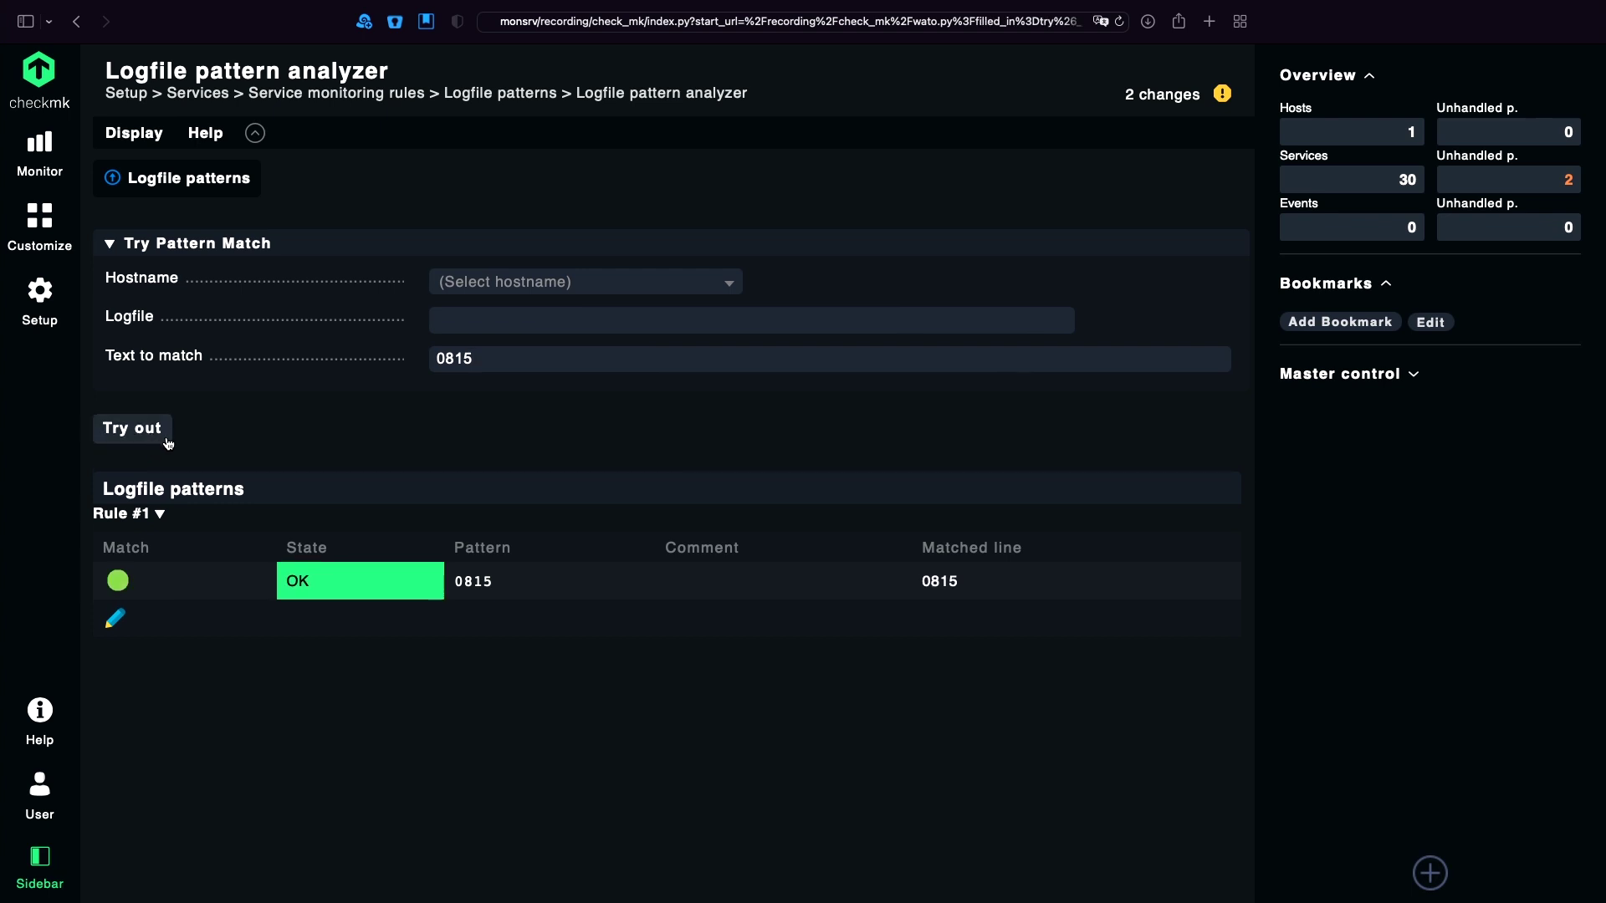
{"action": "left_click", "coordinate": [489, 359]}
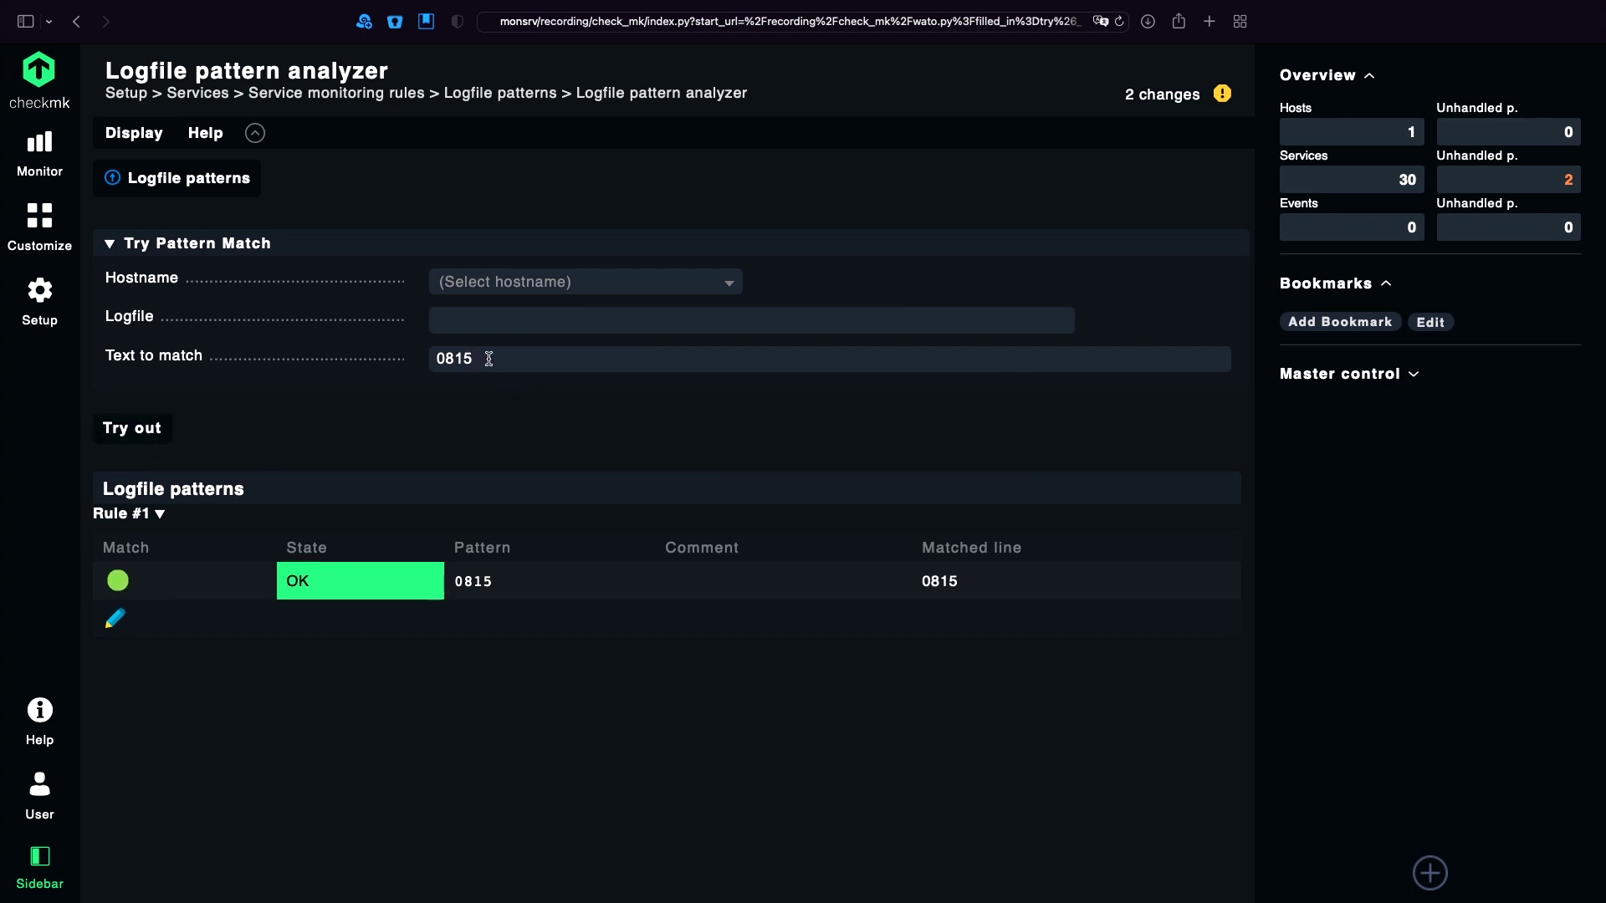
{"action": "type", "text": "5"}
{"action": "left_click", "coordinate": [142, 427]}
{"action": "left_click_drag", "start_coordinate": [472, 358], "coordinate": [393, 357]}
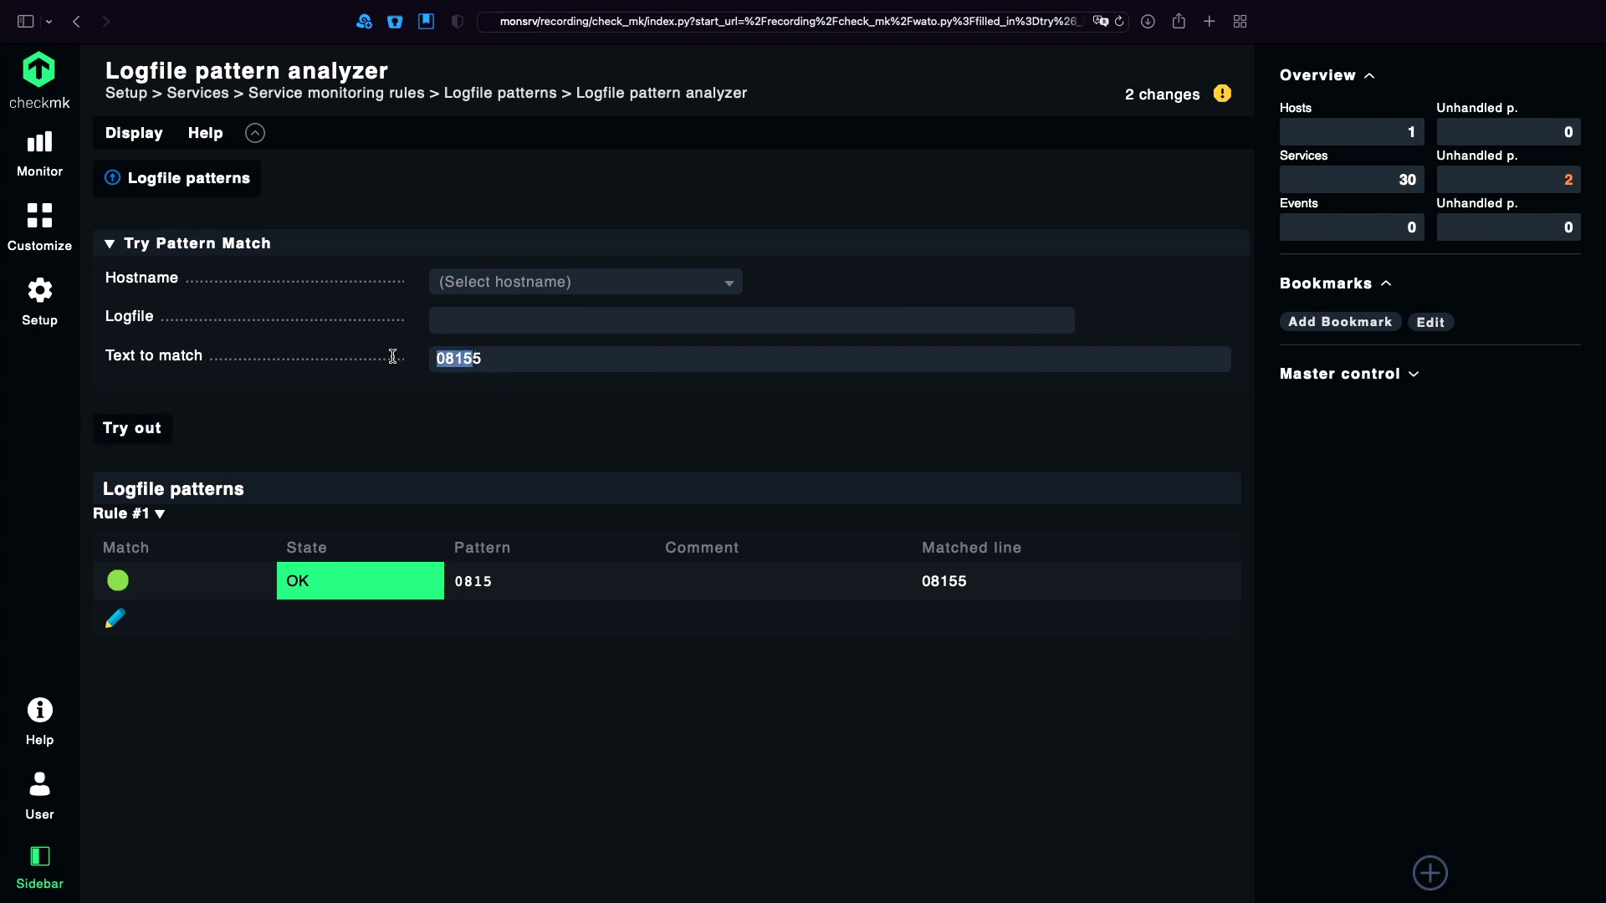
- Change Rule #1's OK pattern from 0815 to '[ ]0815[ ]' and save it
{"action": "left_click", "coordinate": [448, 406]}
{"action": "left_click", "coordinate": [117, 619]}
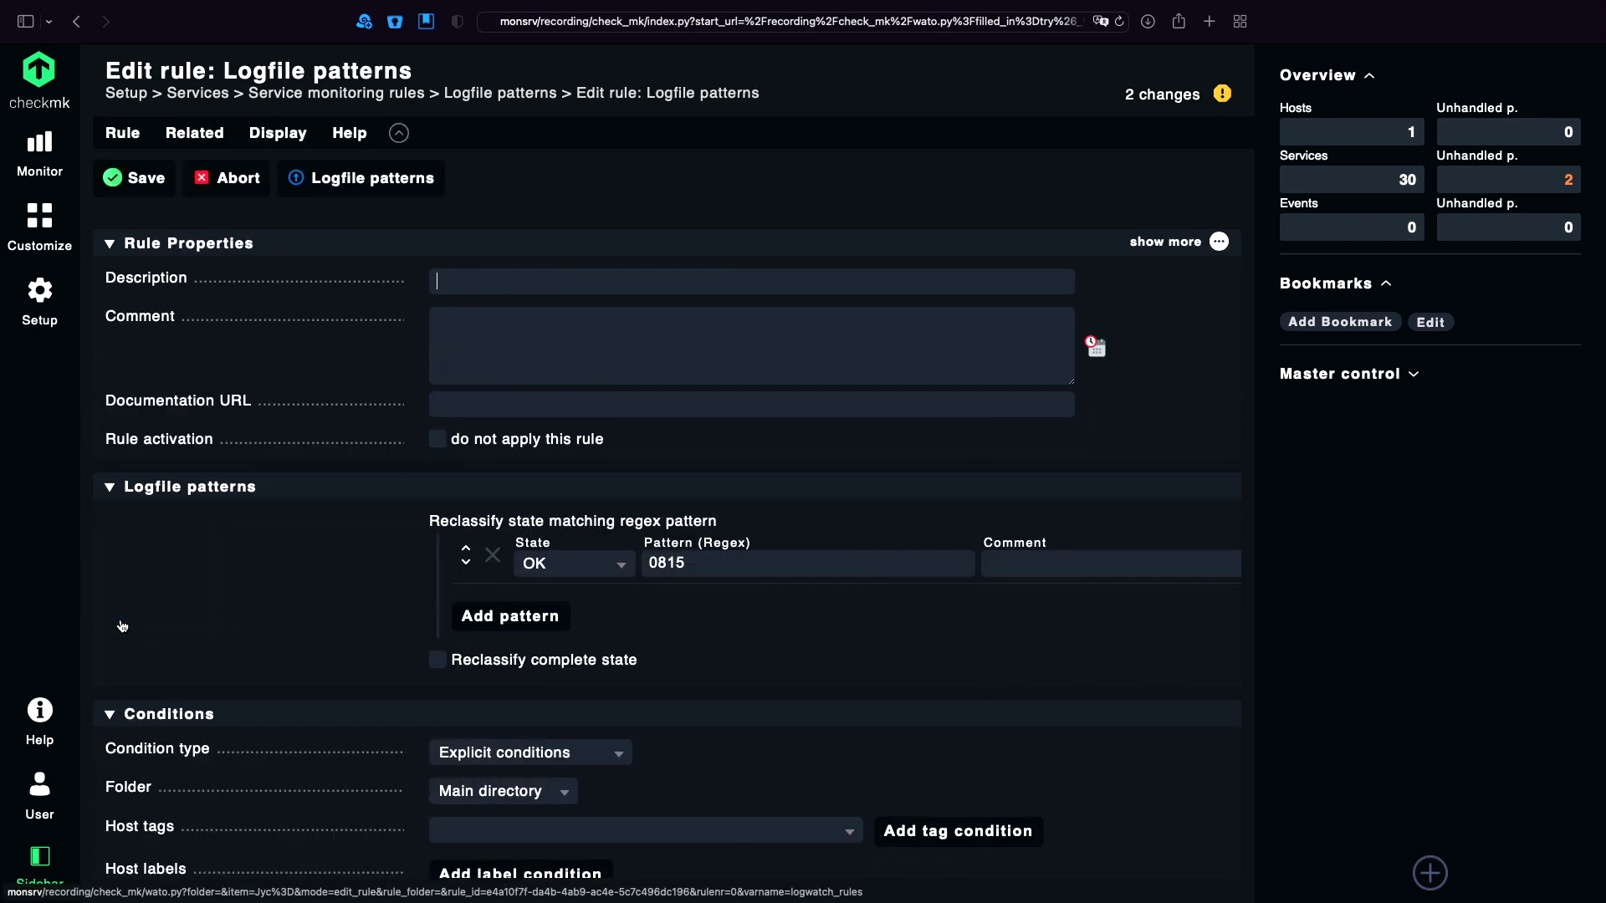
{"action": "left_click", "coordinate": [738, 557]}
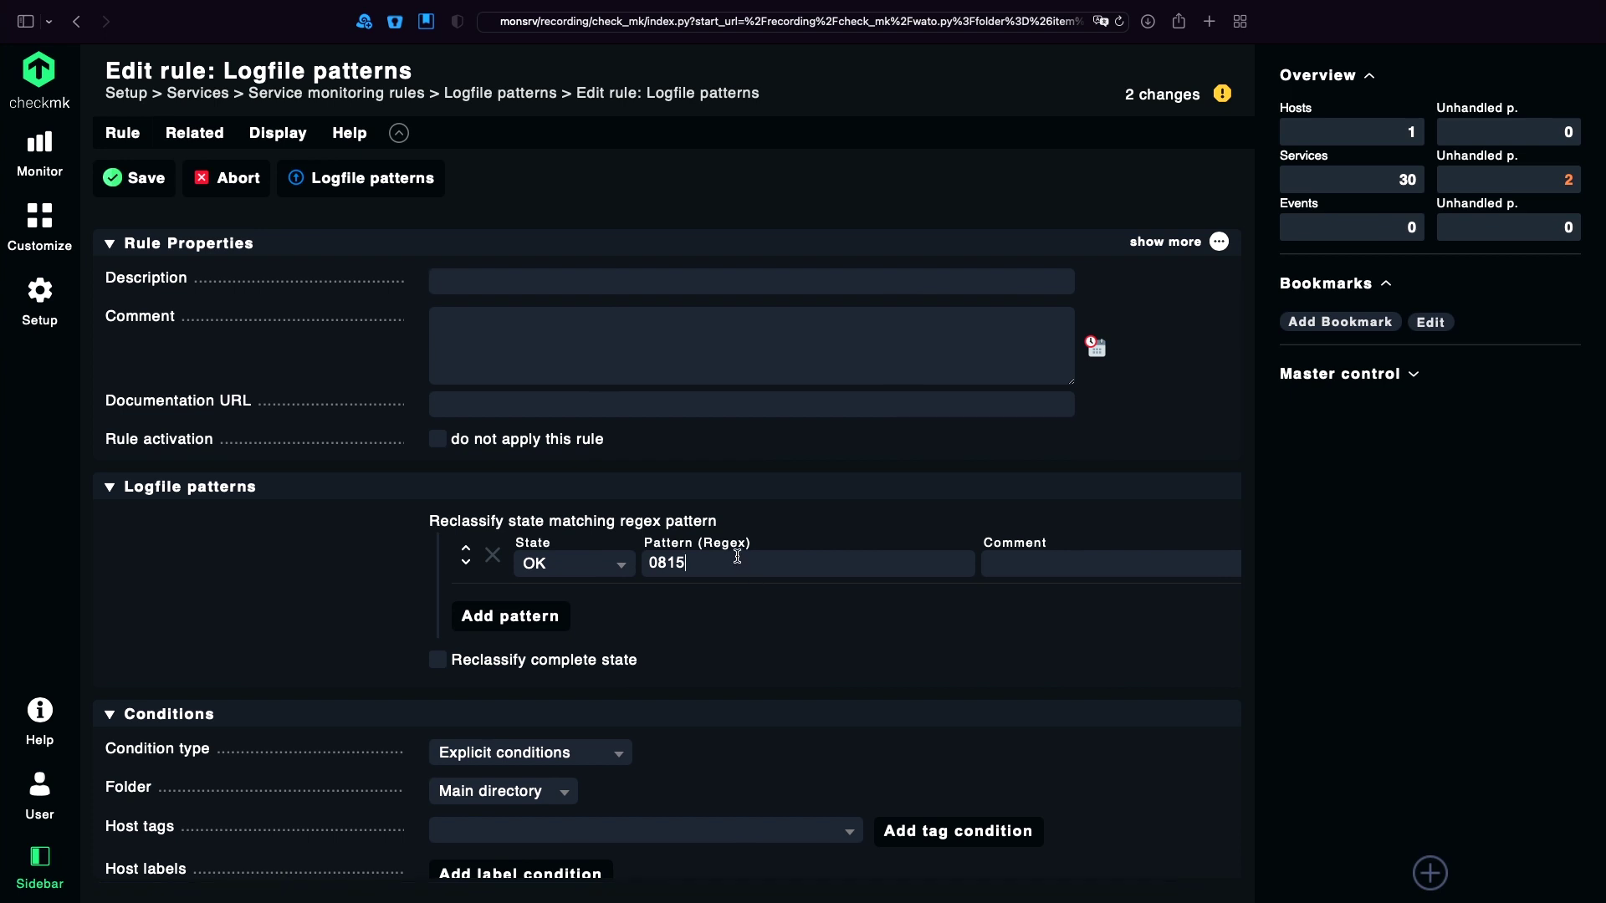
{"action": "type", "text": "["}
{"action": "key", "text": "super+Left"}
{"action": "type", "text": "[]"}
{"action": "left_click", "coordinate": [1031, 562]}
{"action": "left_click", "coordinate": [1060, 559]}
{"action": "scroll", "coordinate": [1029, 609], "scroll_direction": "down", "scroll_amount": 1}
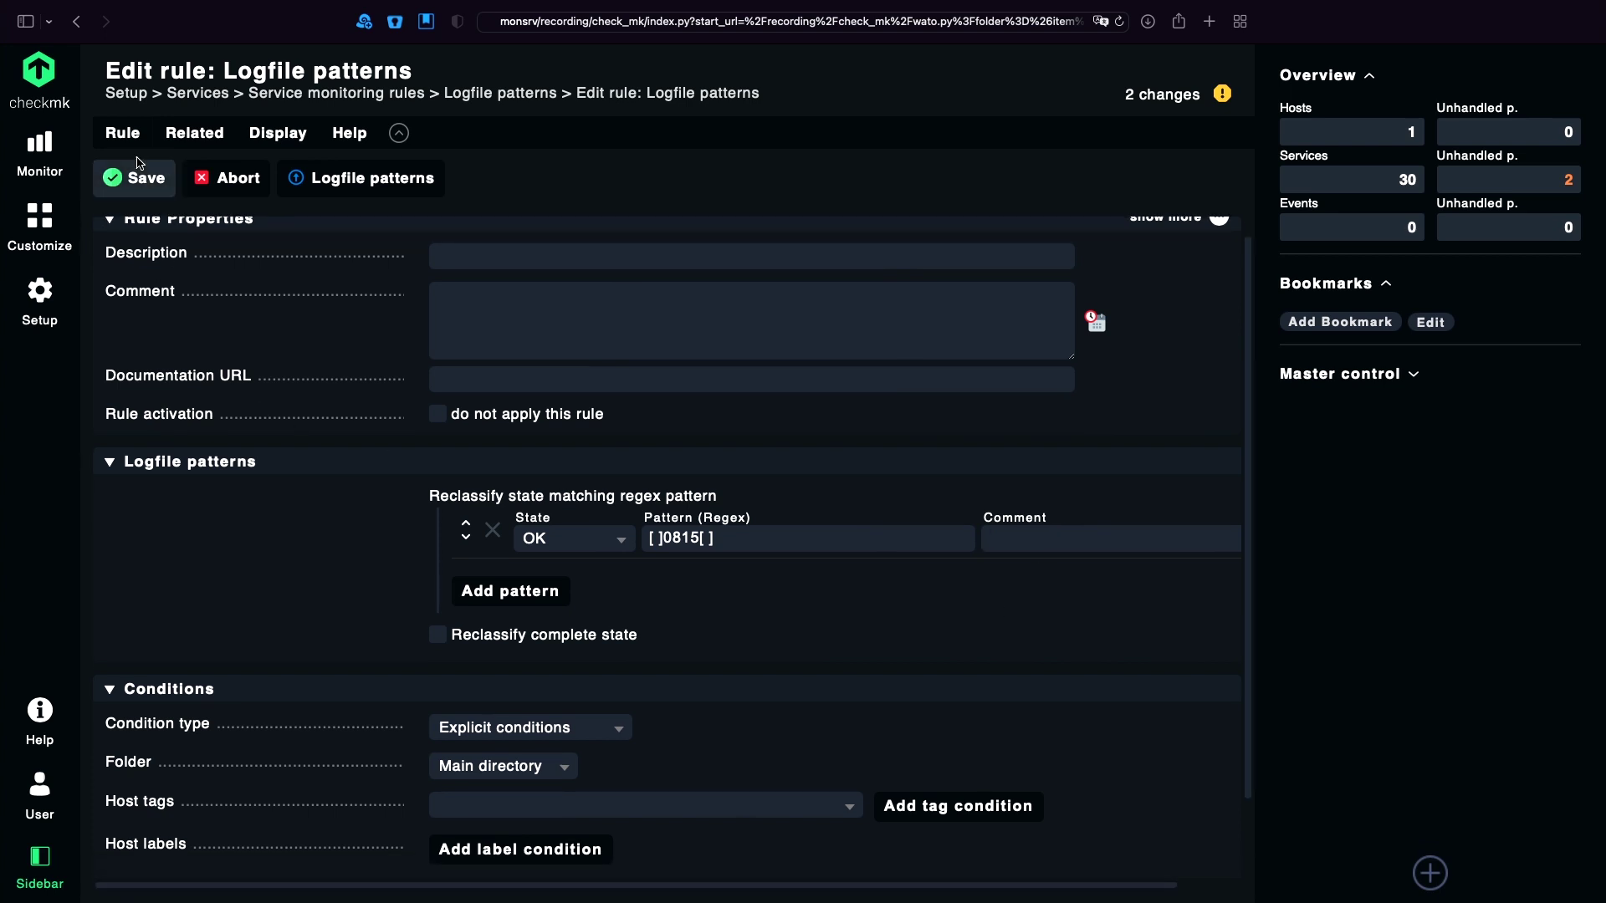
{"action": "left_click", "coordinate": [138, 179]}
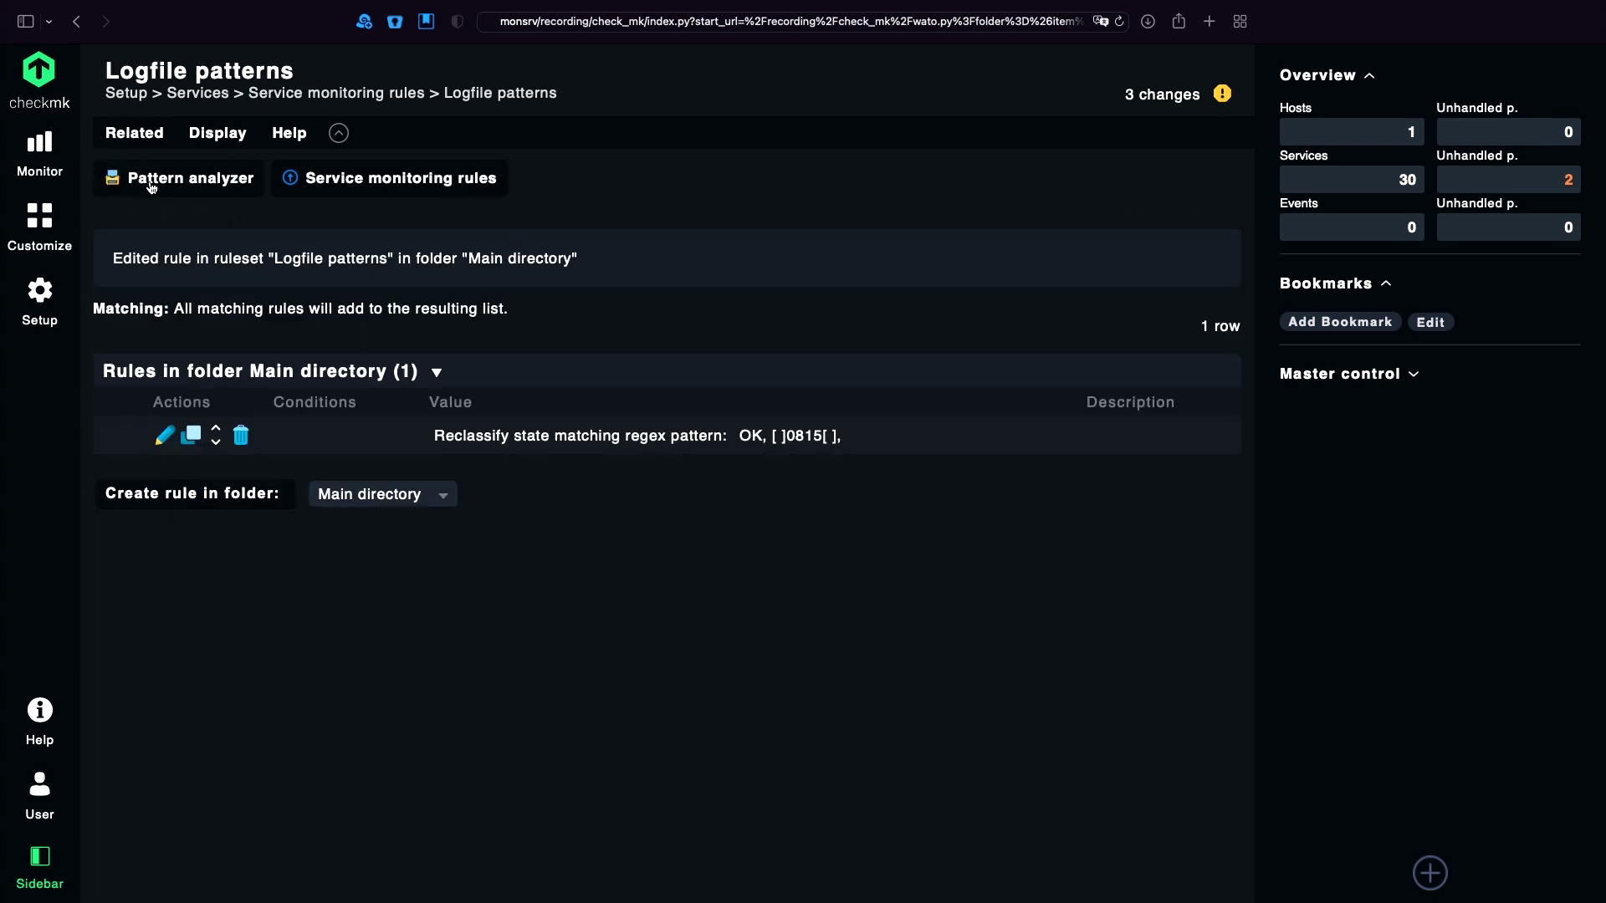
- Test 'something 0815 else' (matches OK [ ]0815[ ]) and 'something 08156 else' (no match) in the analyzer
{"action": "left_click", "coordinate": [198, 178]}
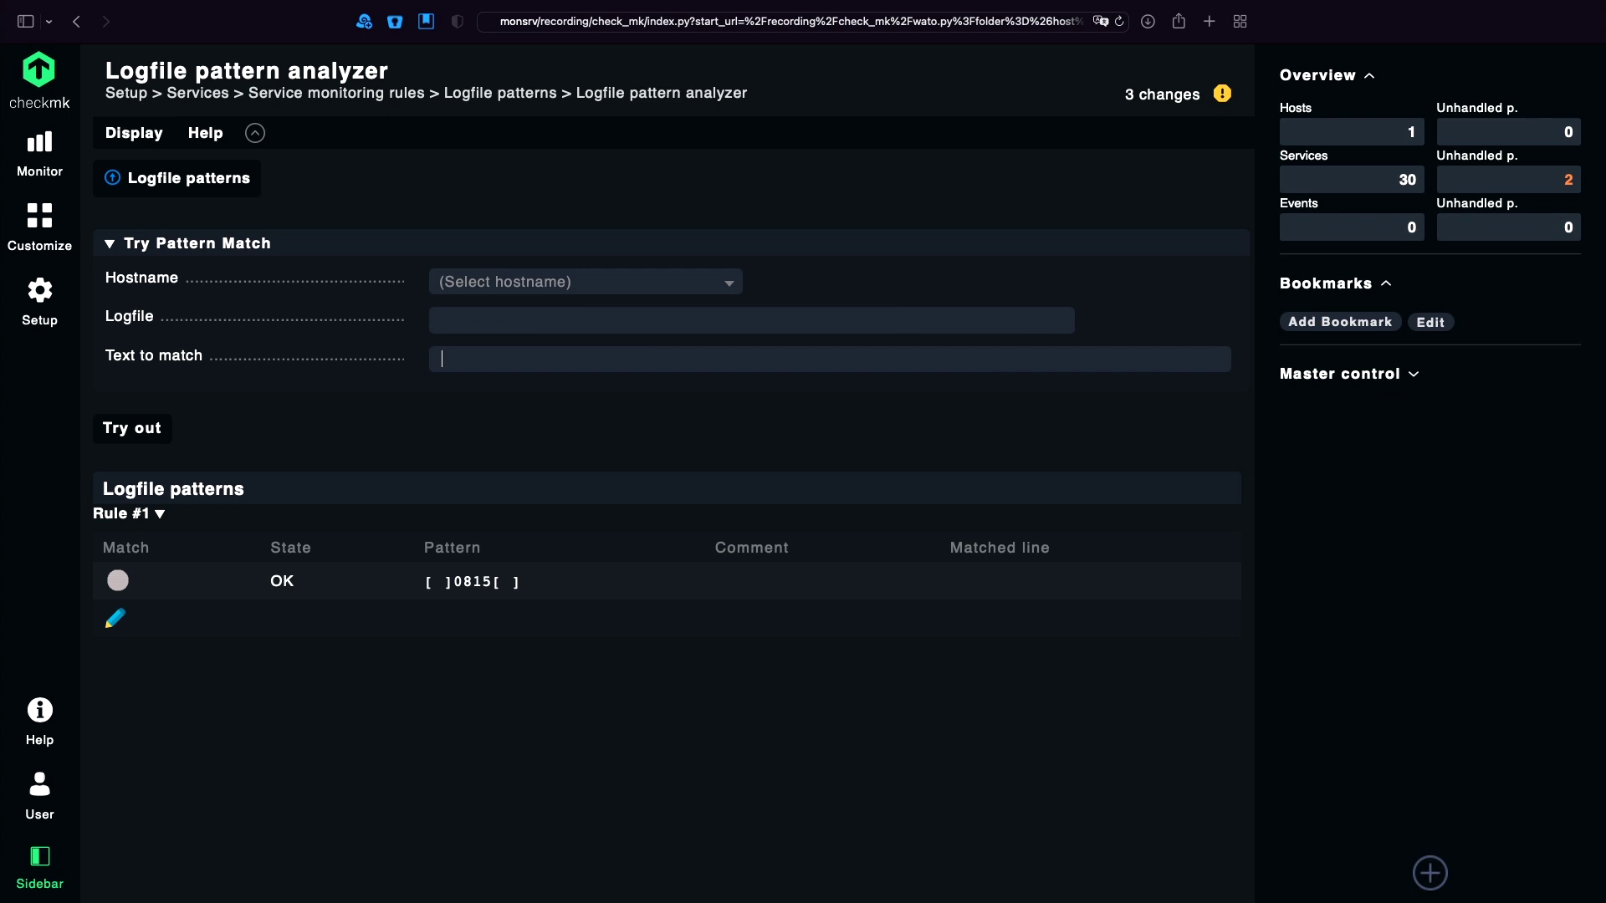
{"action": "type", "text": "something 0815 else"}
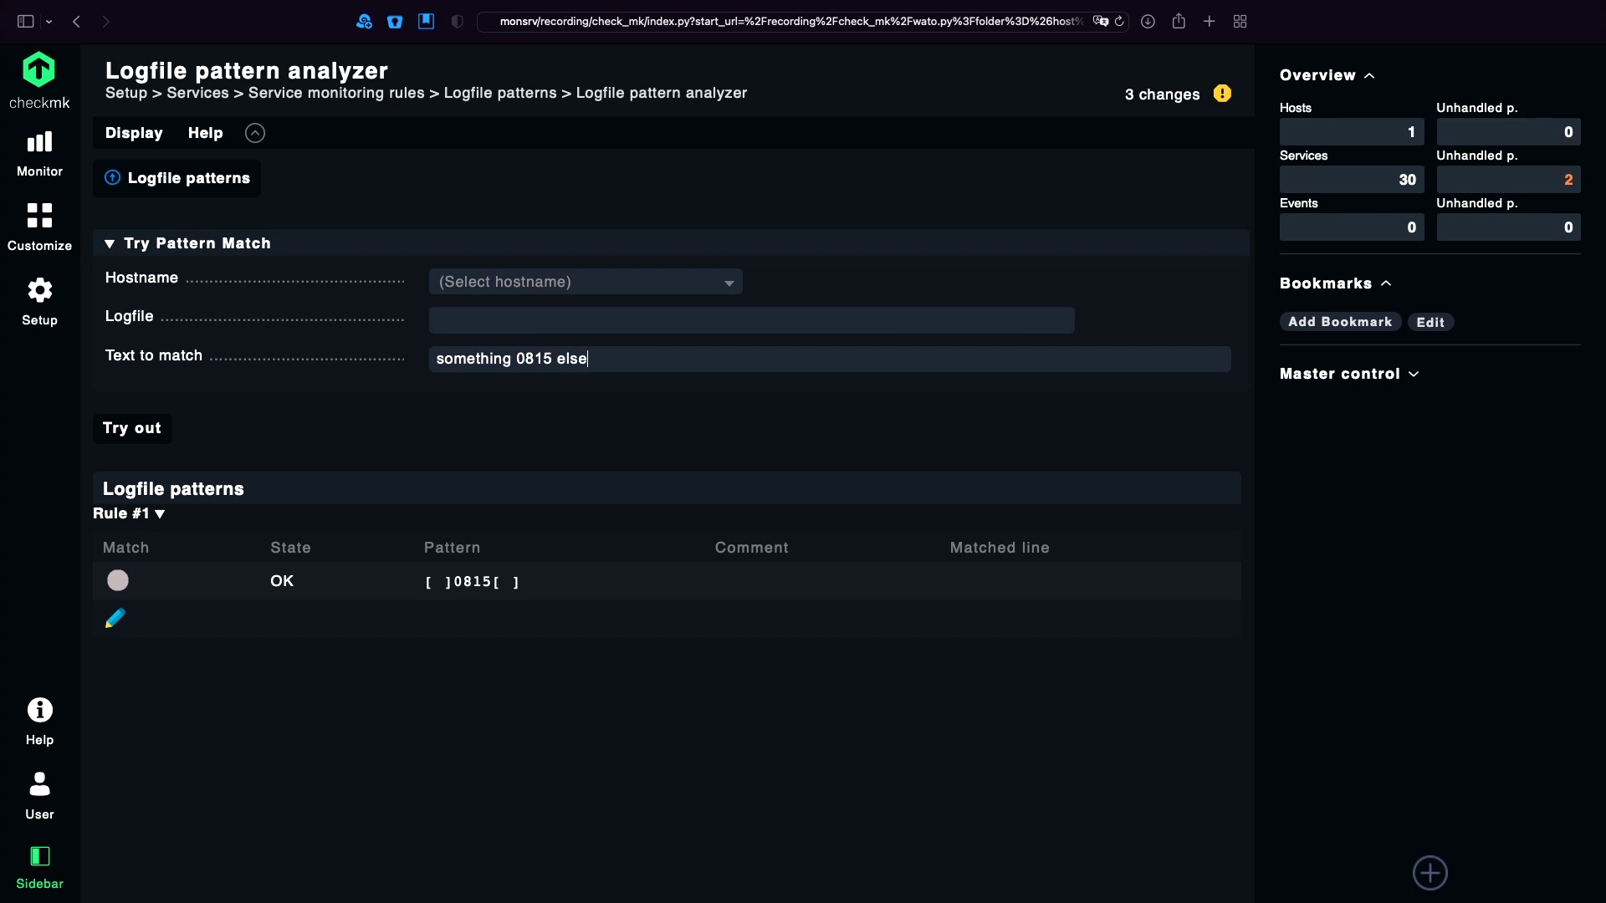
{"action": "left_click", "coordinate": [146, 429]}
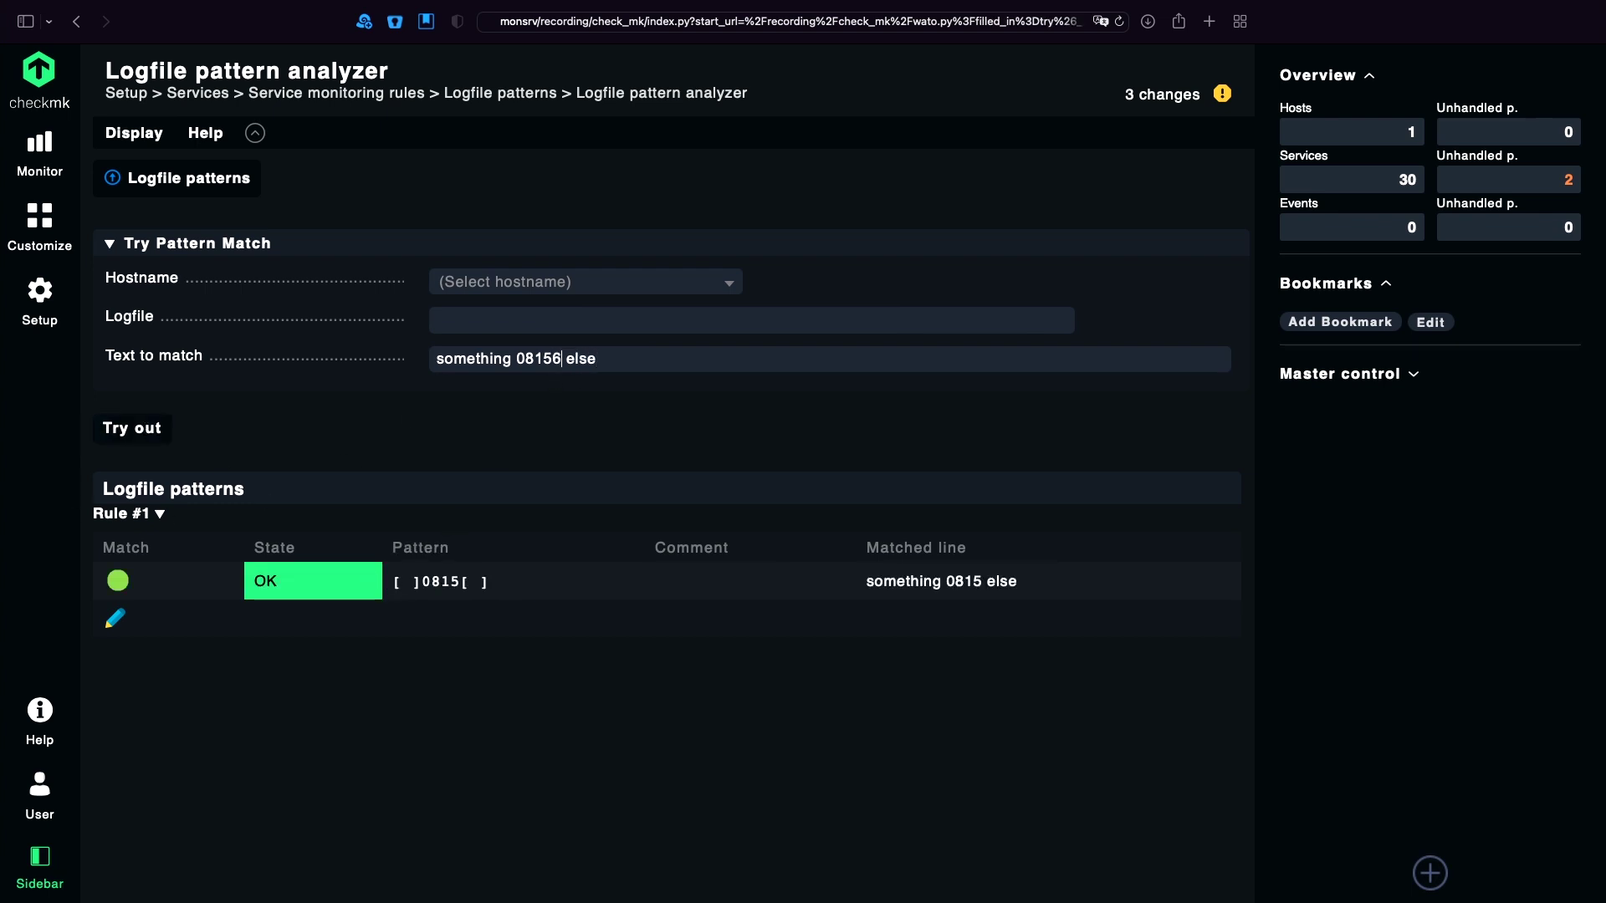
{"action": "left_click", "coordinate": [141, 433]}
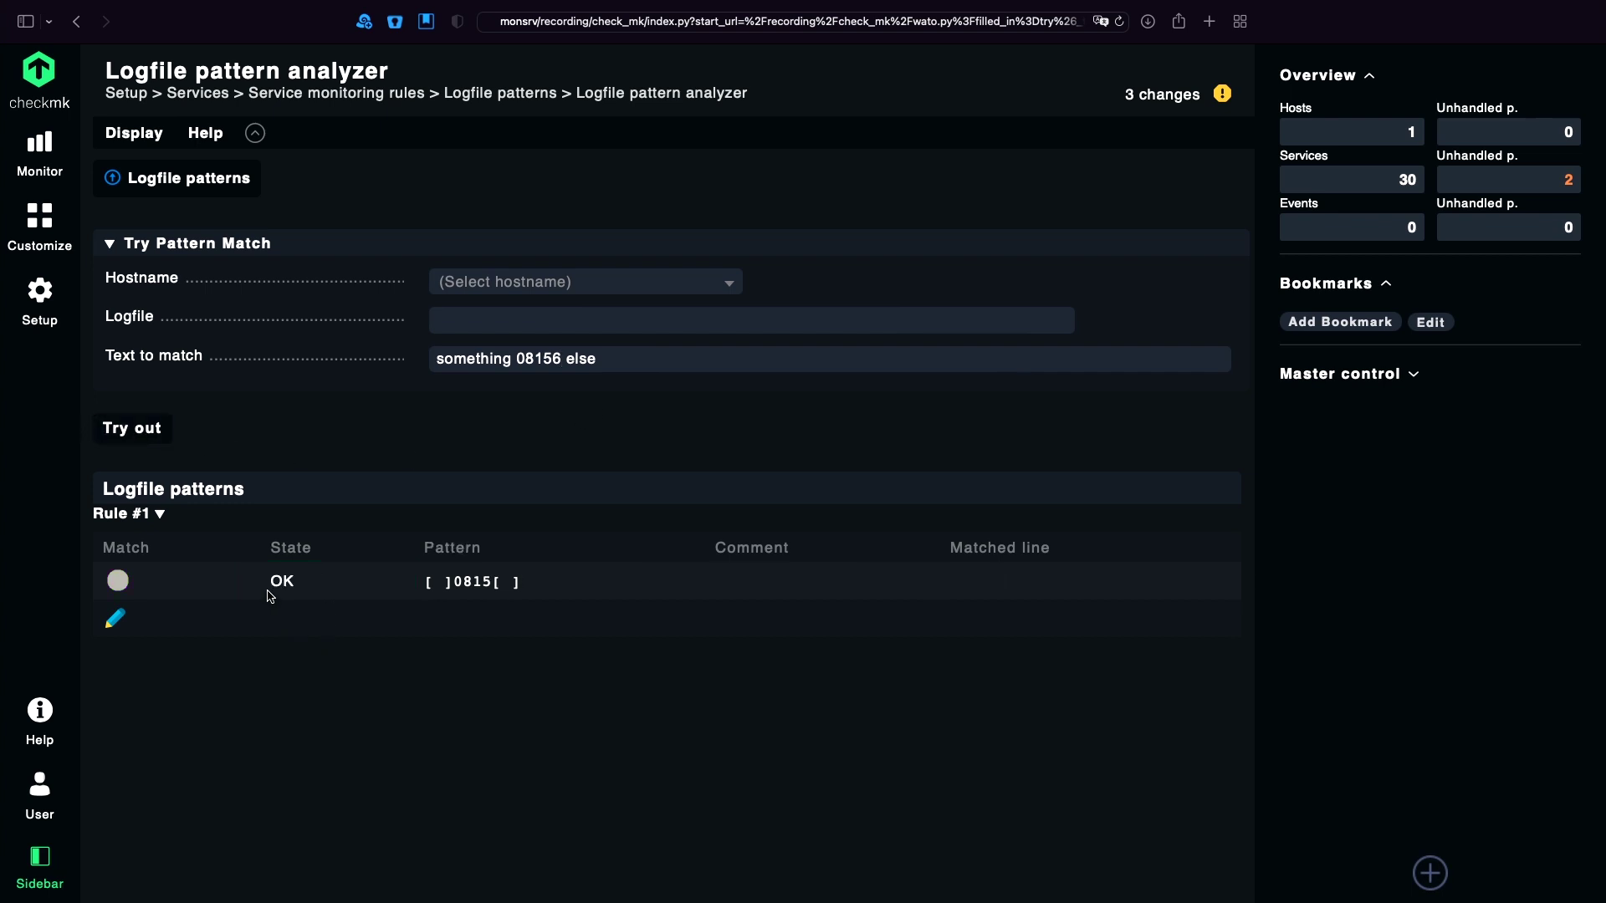